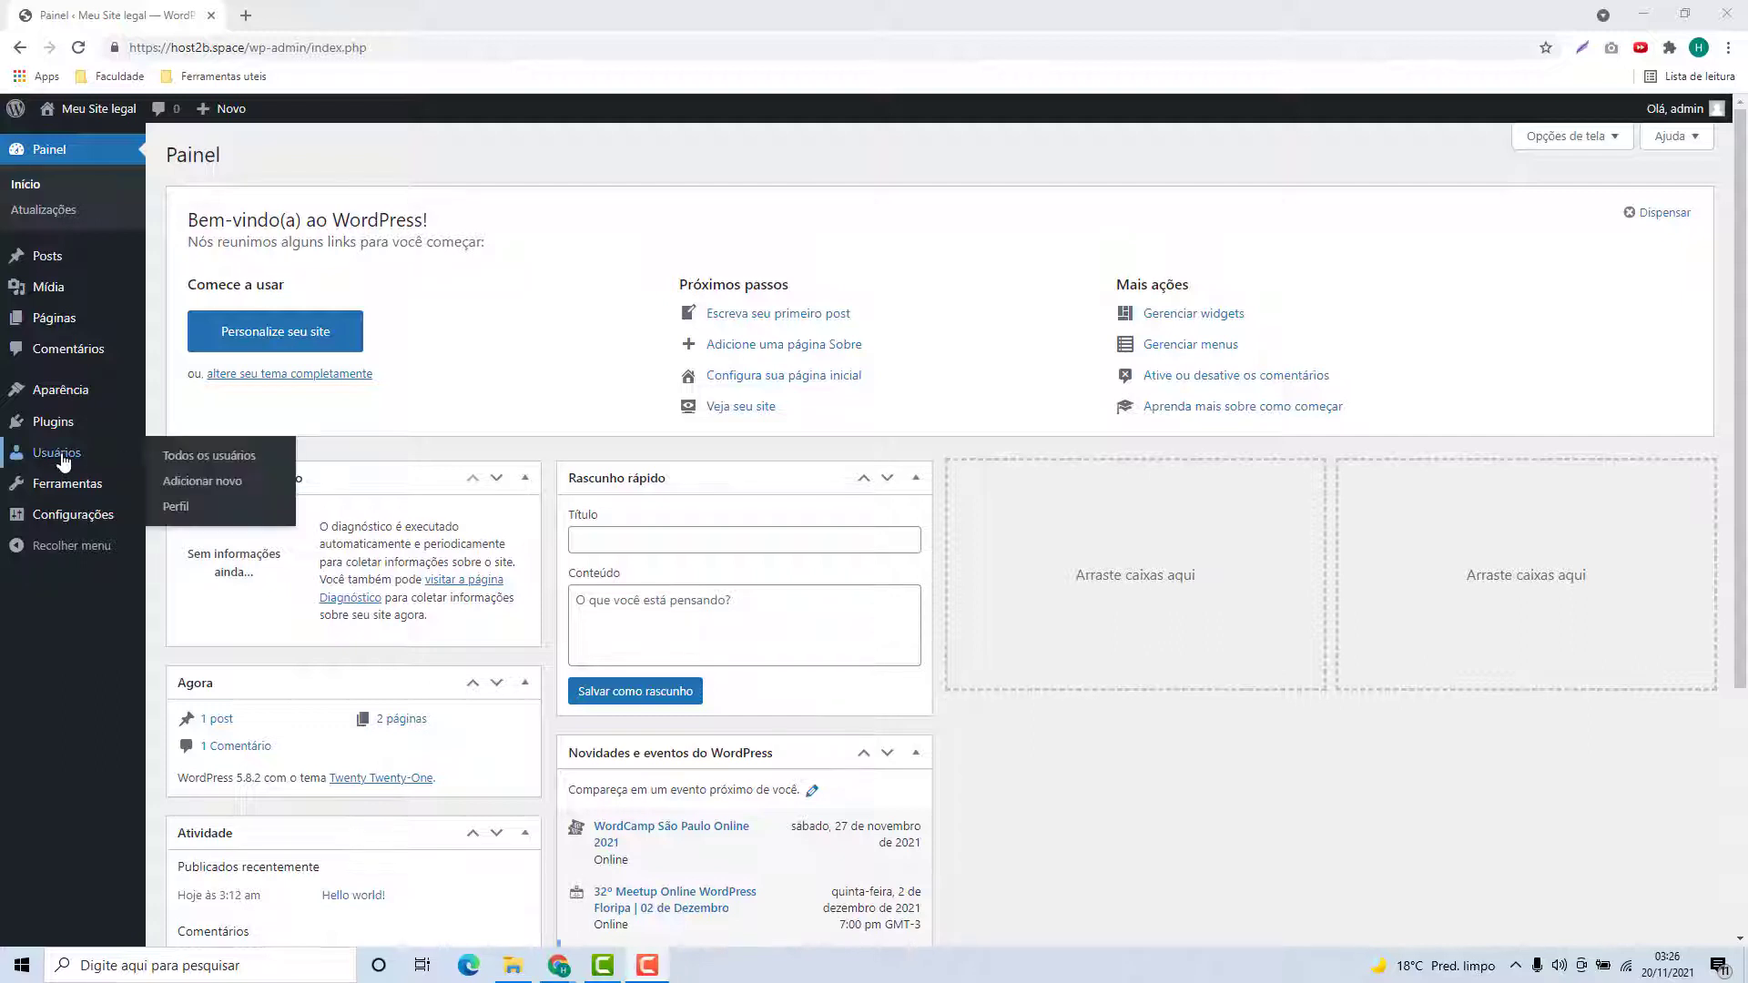
# Open the page for adding new themes and browse the popular themes.
pyautogui.click(50, 402)
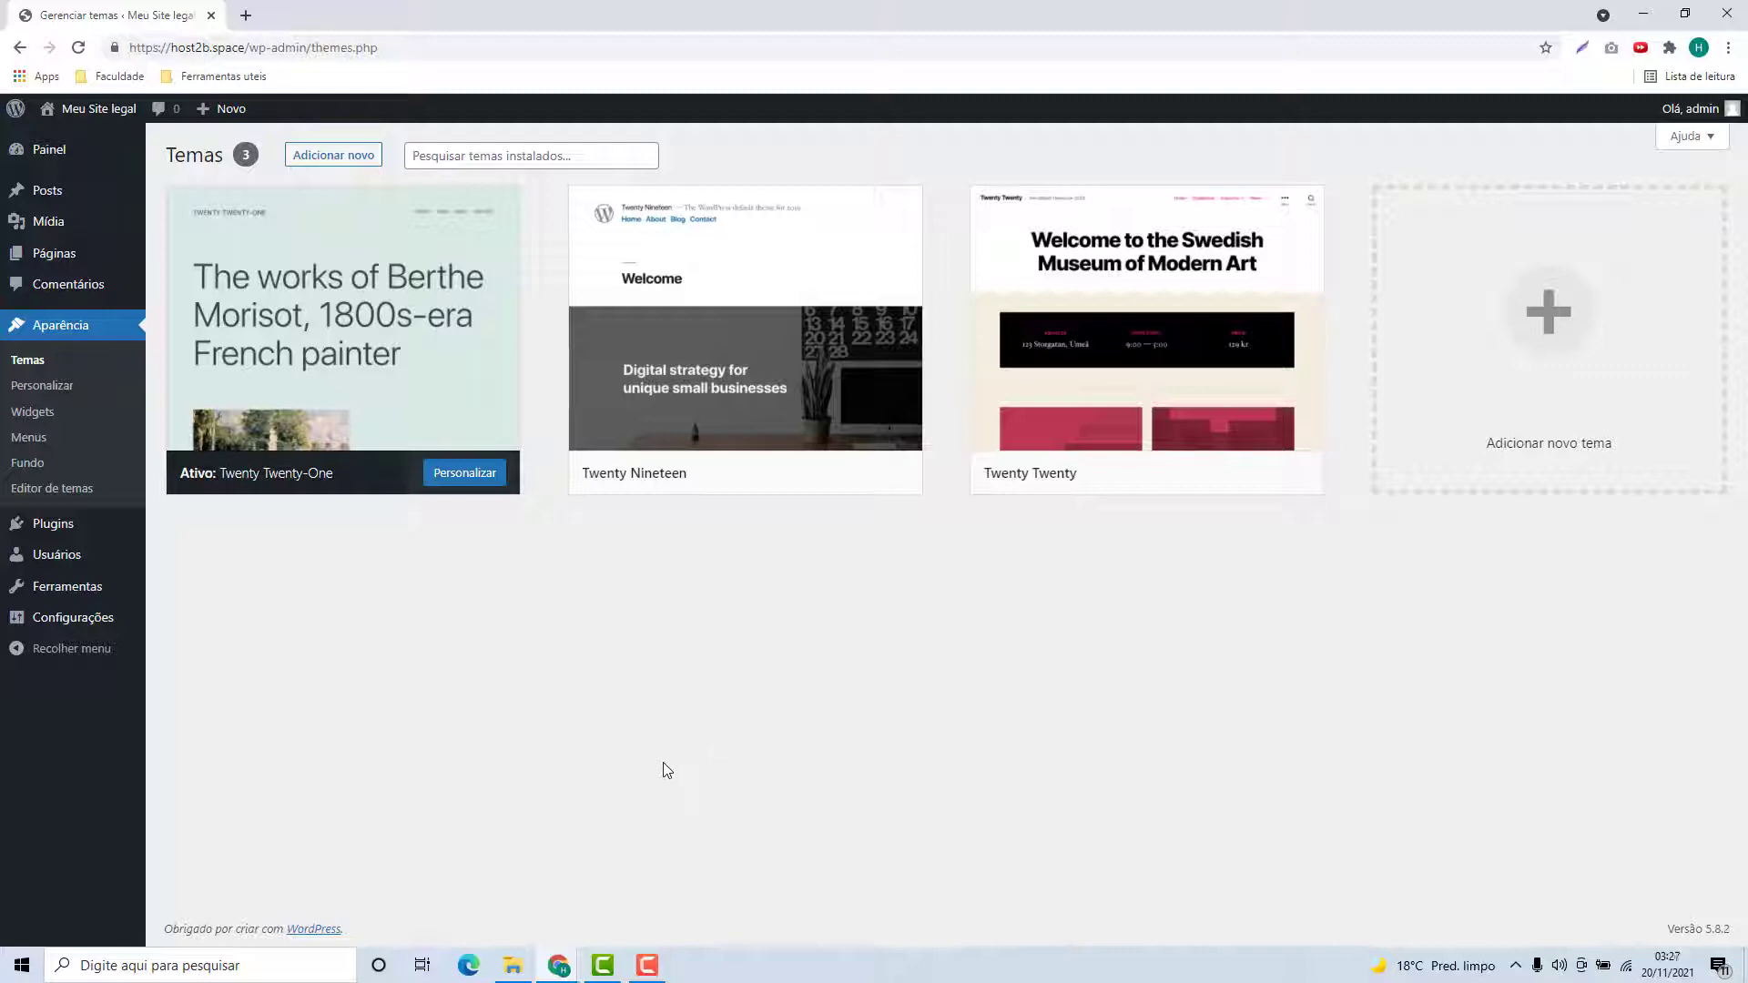
pyautogui.click(319, 162)
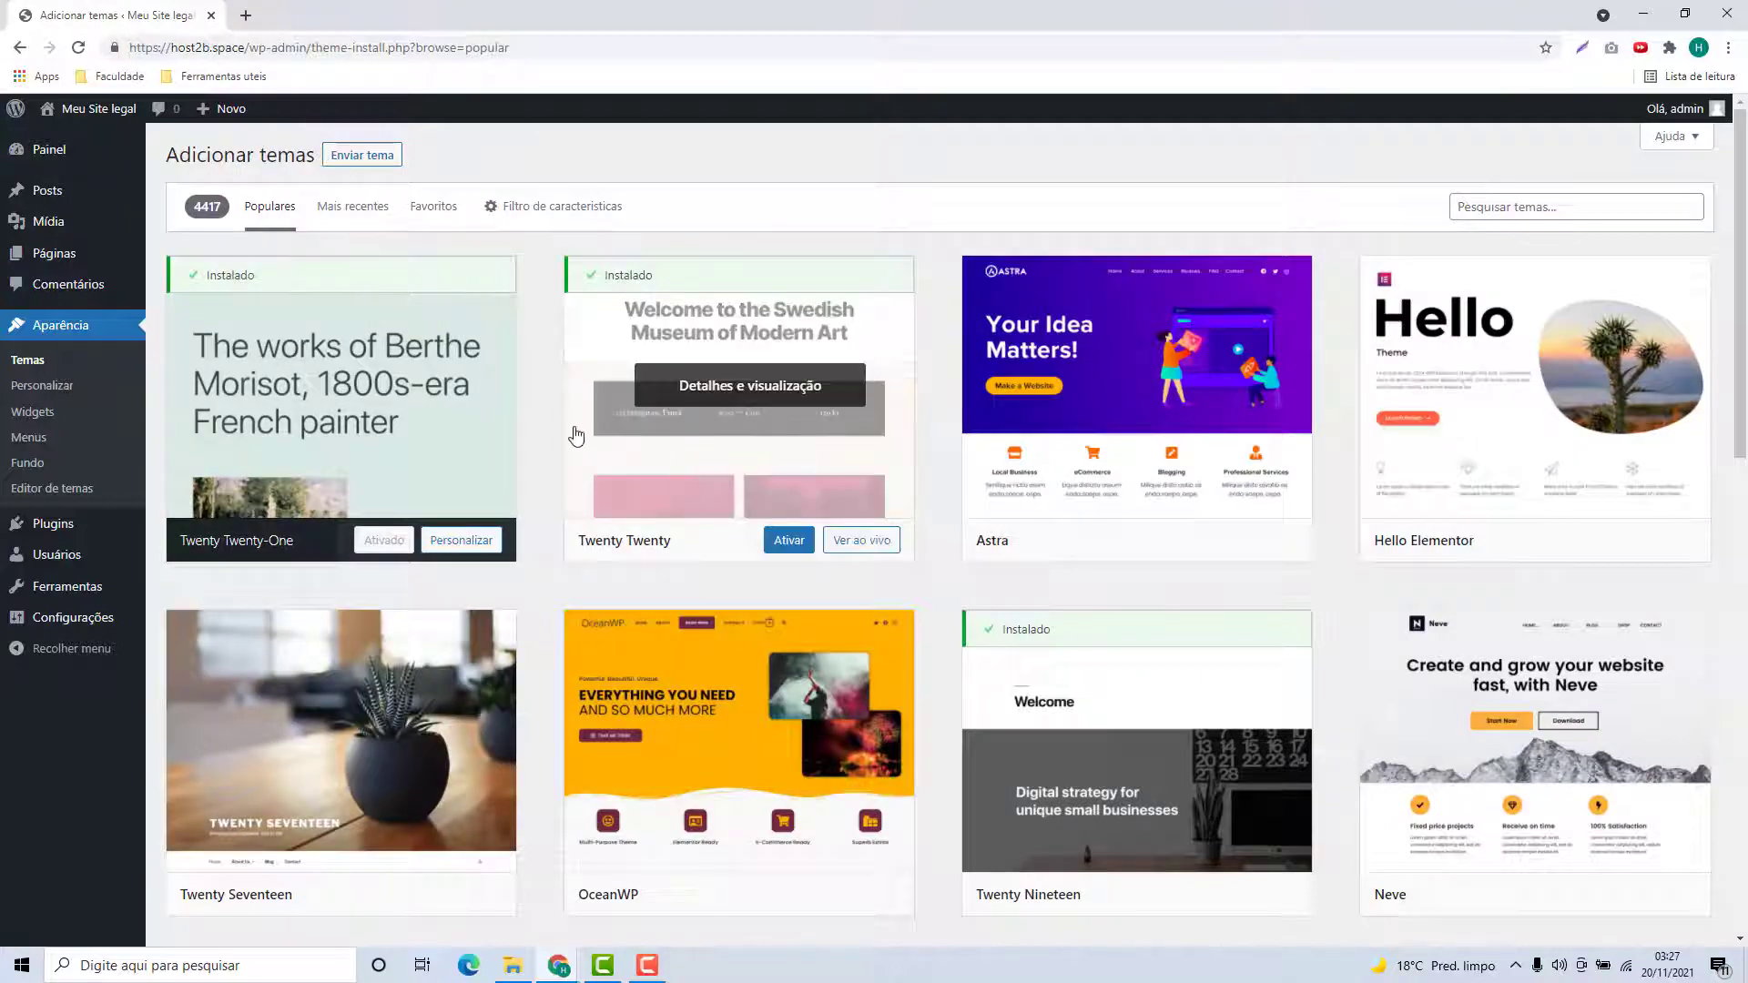
pyautogui.scroll(-14, 528, 391)
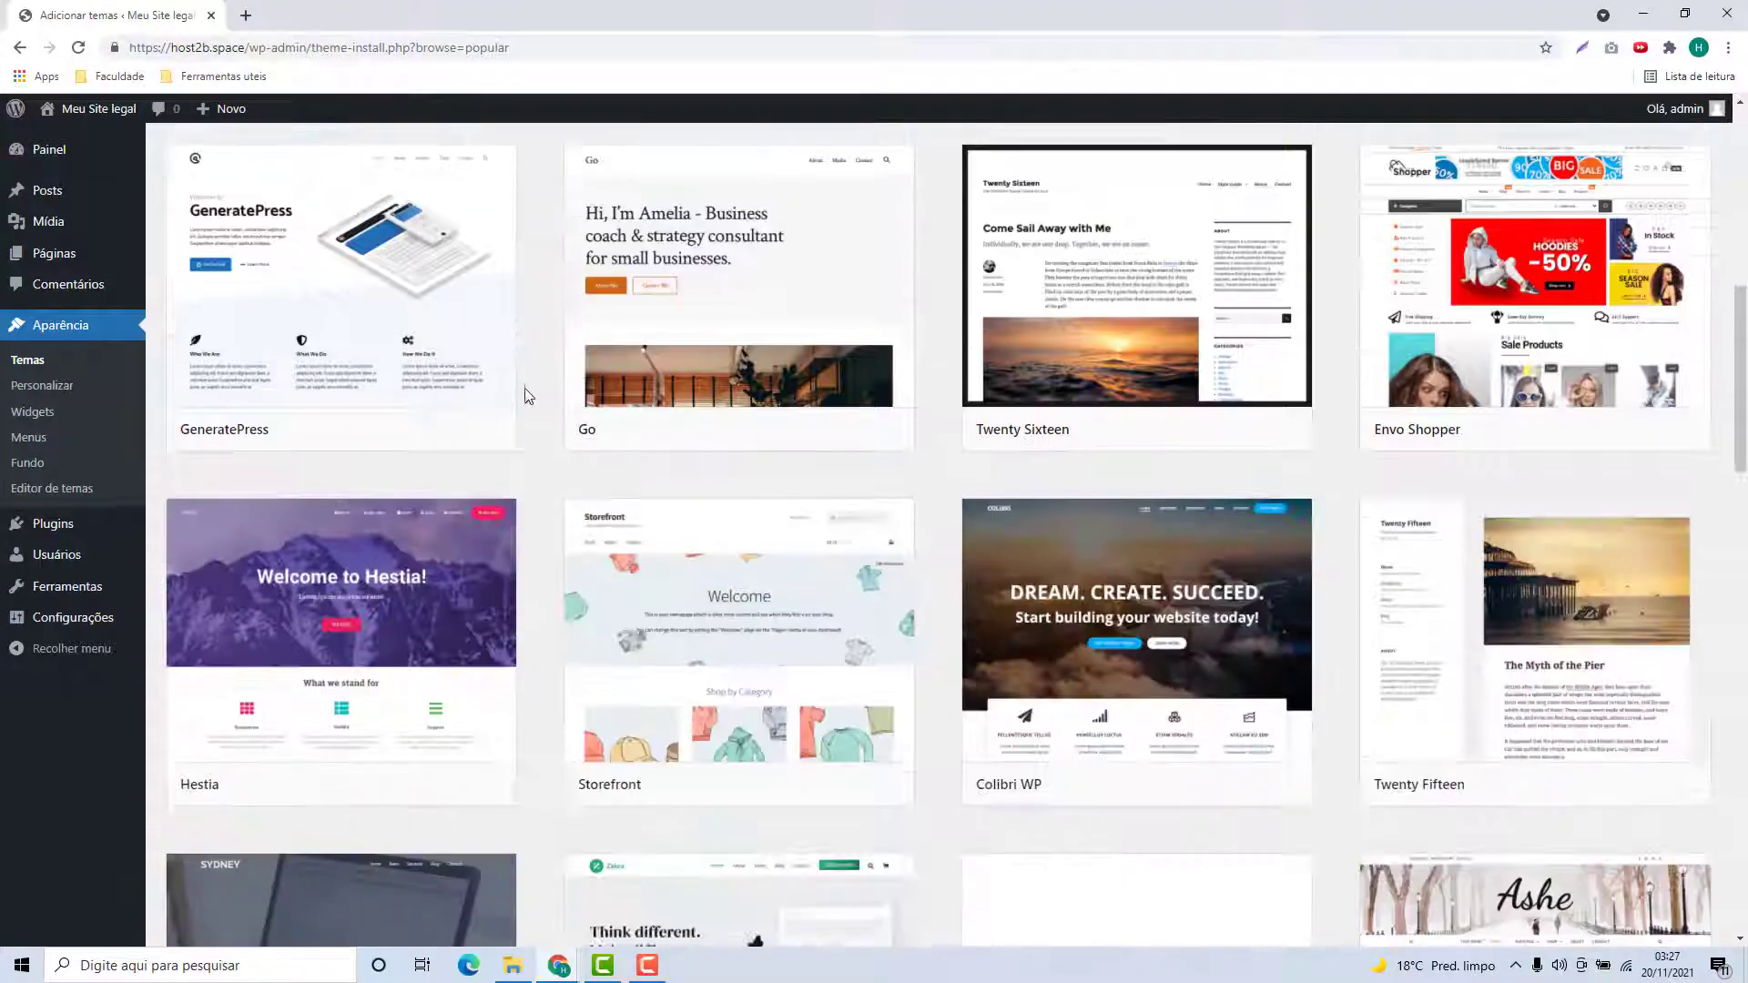
pyautogui.scroll(-5, 537, 408)
pyautogui.scroll(3, 541, 409)
pyautogui.scroll(-5, 540, 409)
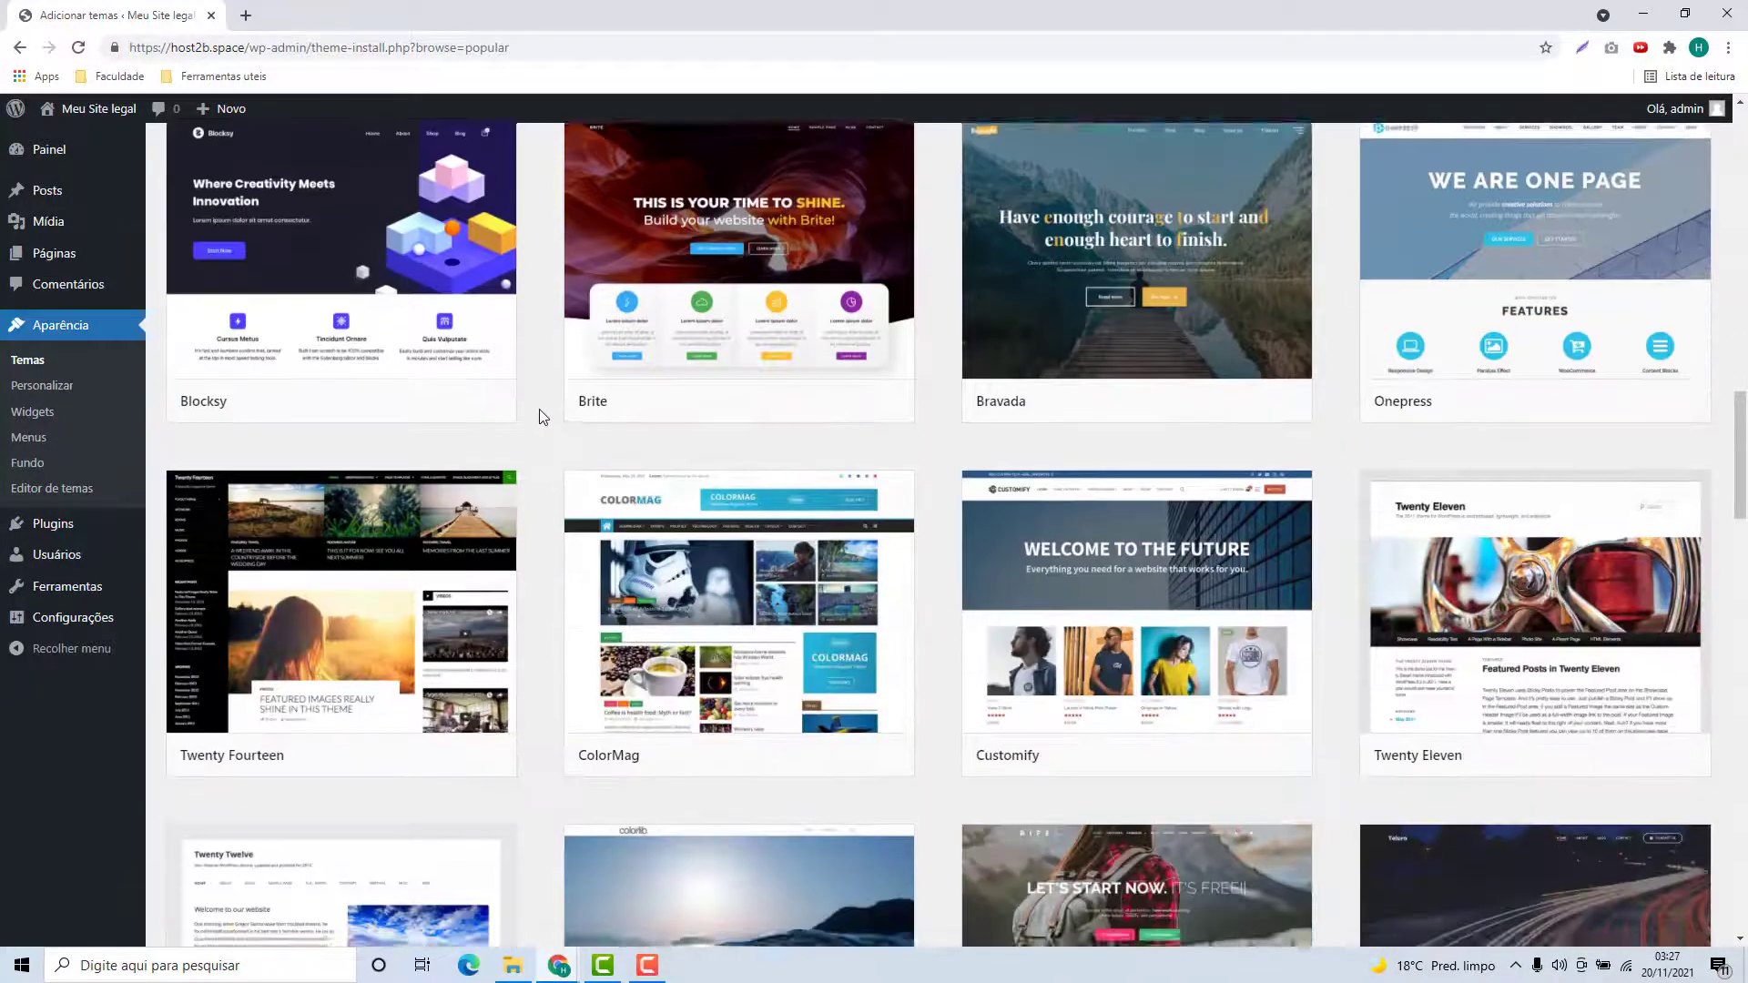
pyautogui.scroll(11, 538, 408)
pyautogui.scroll(9, 541, 419)
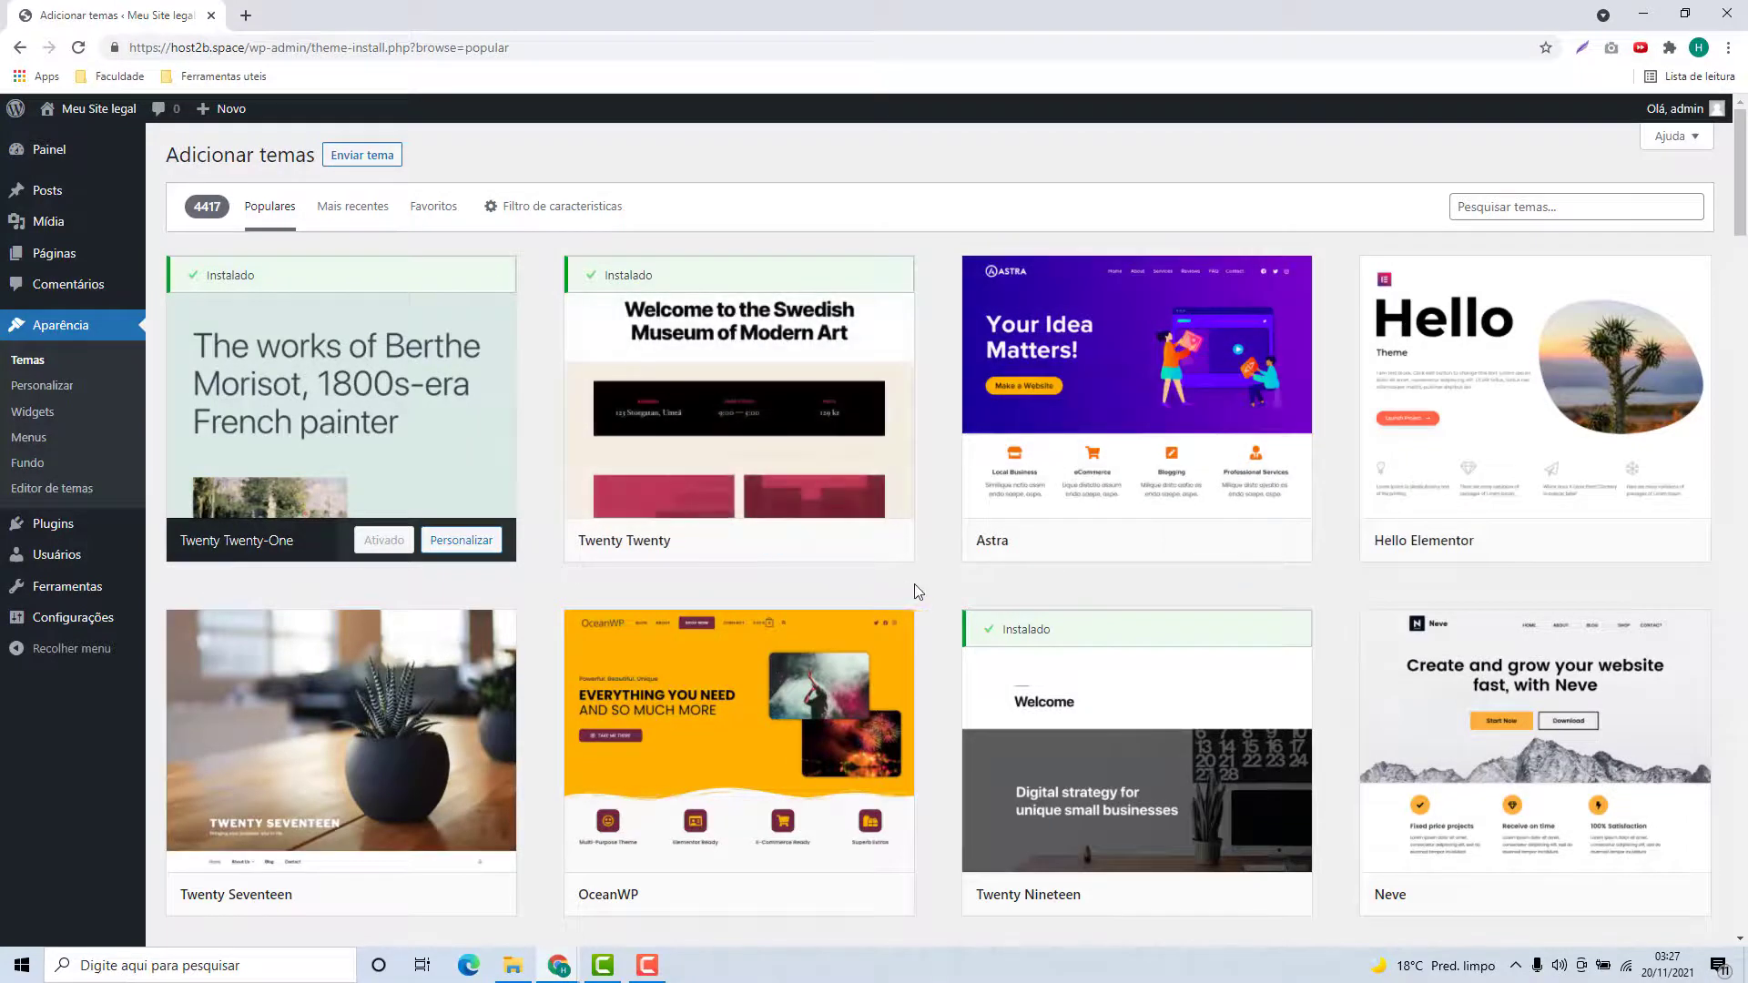
# Search the theme directory for "astra" and open the Astra theme's details and preview.
pyautogui.click(1534, 195)
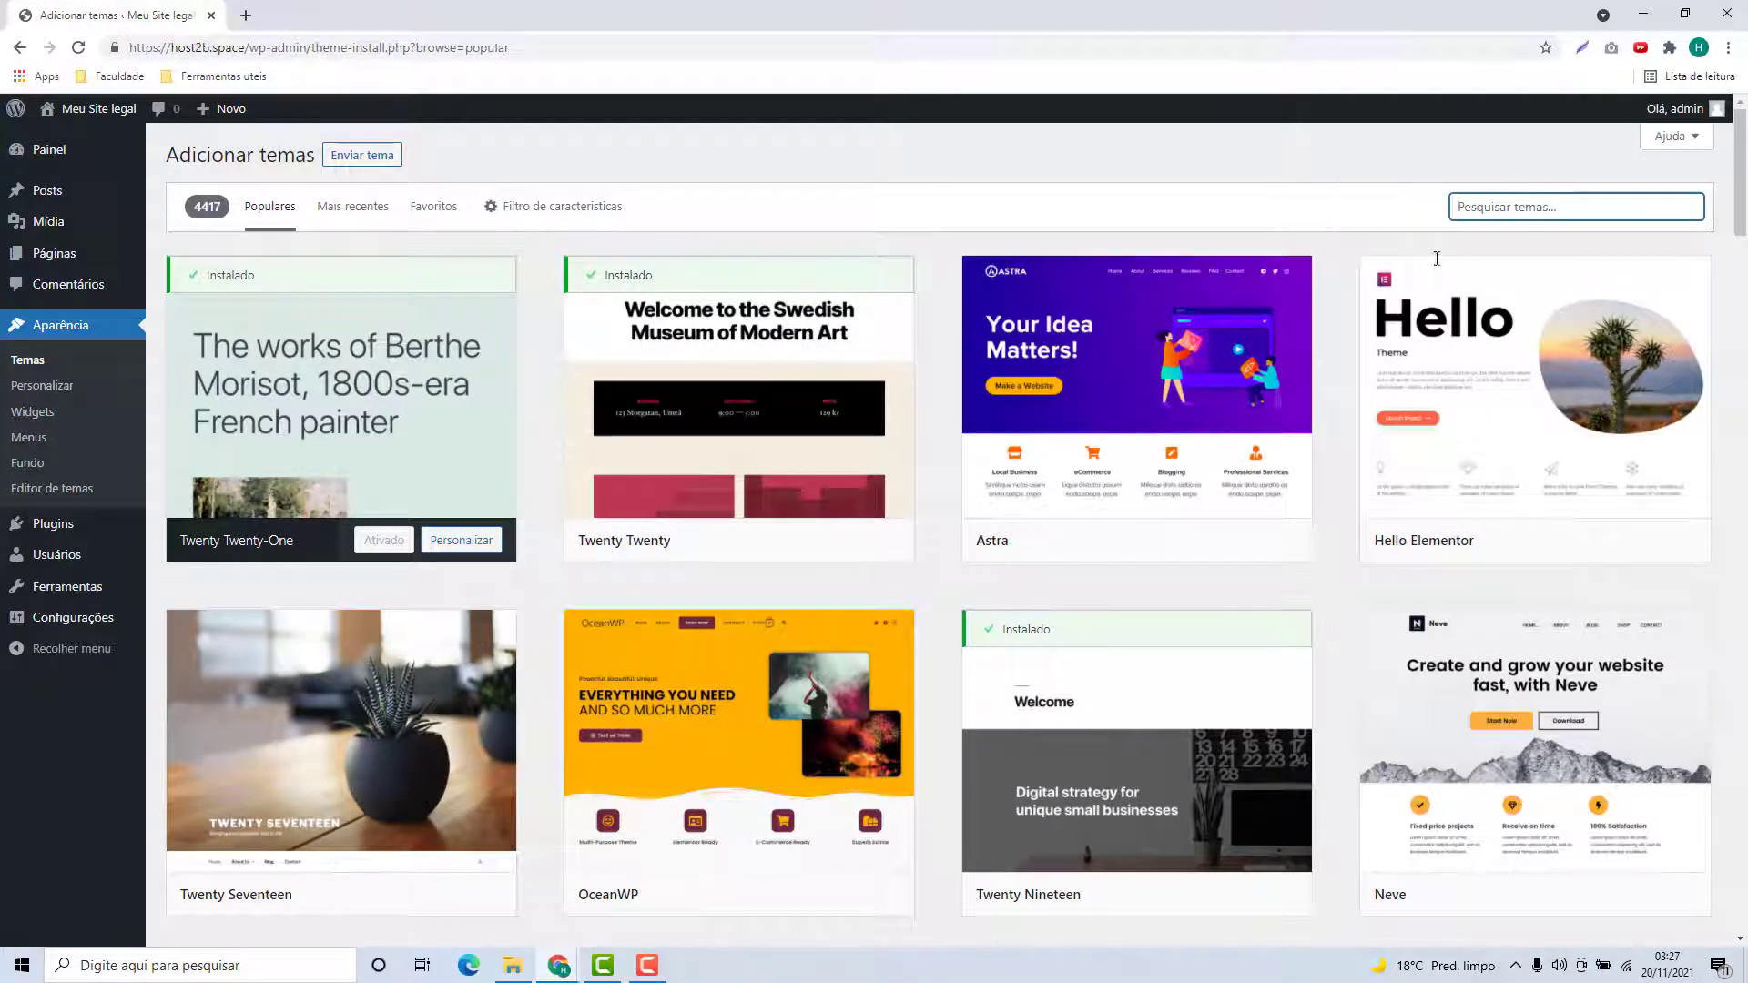
pyautogui.write('astra')
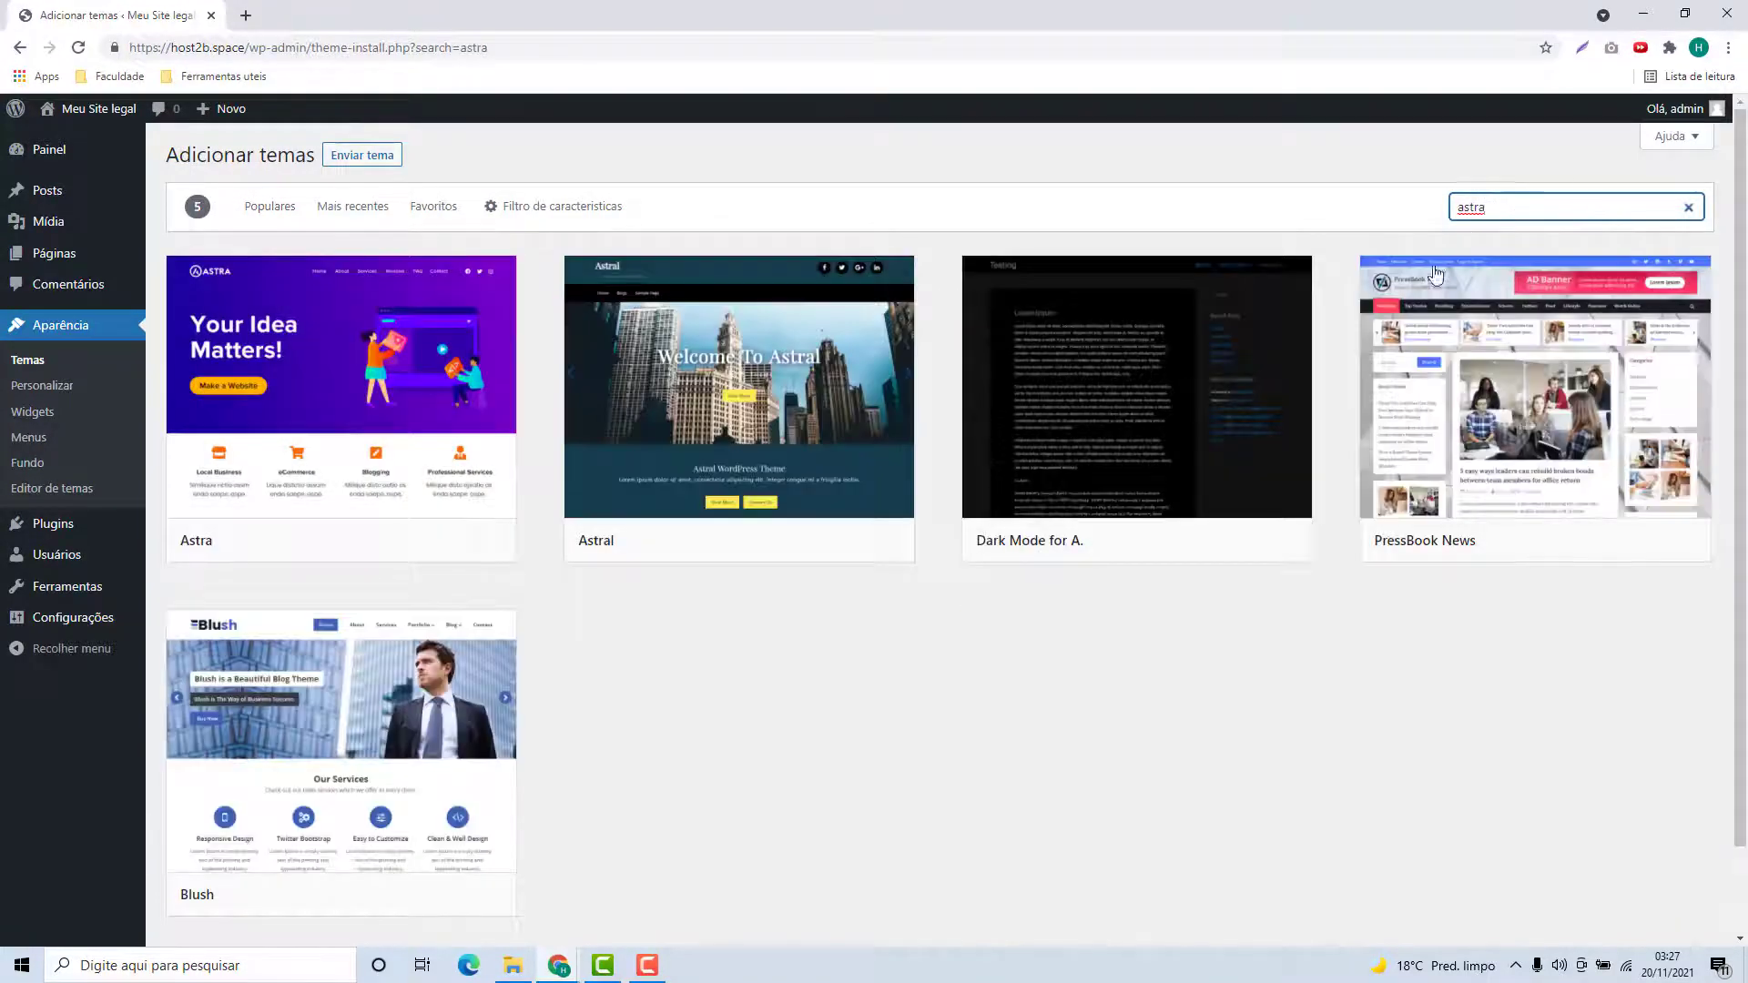
pyautogui.click(933, 631)
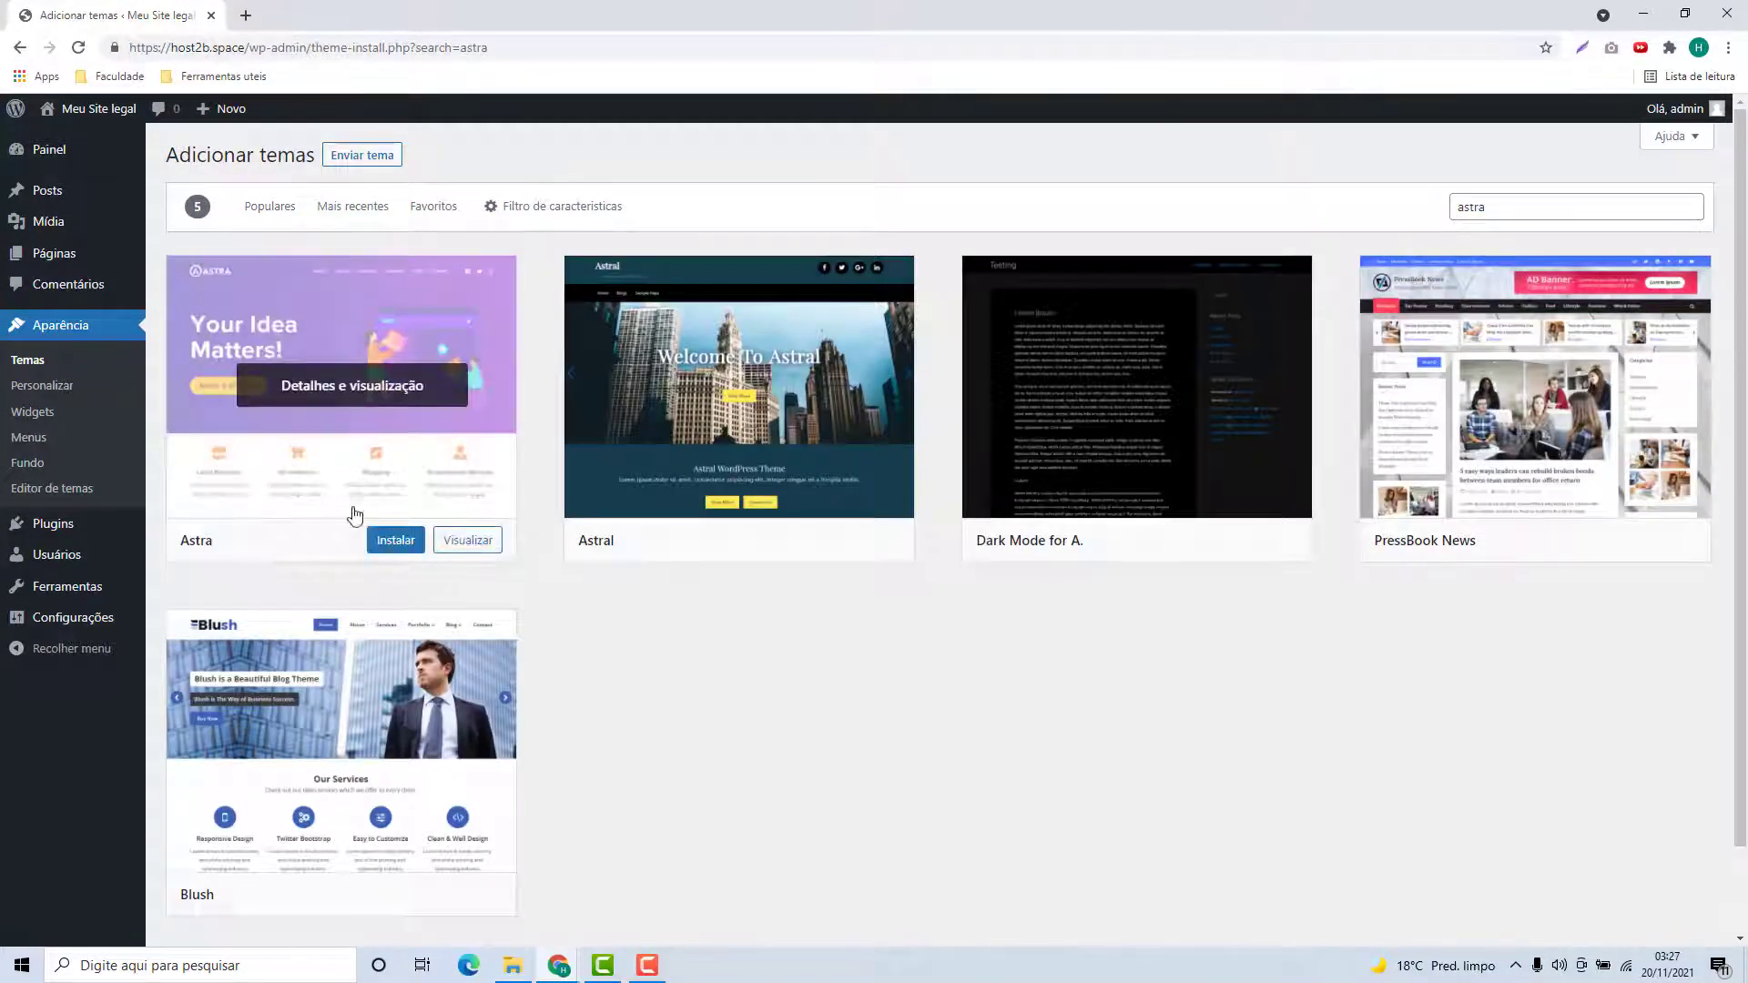
pyautogui.click(393, 411)
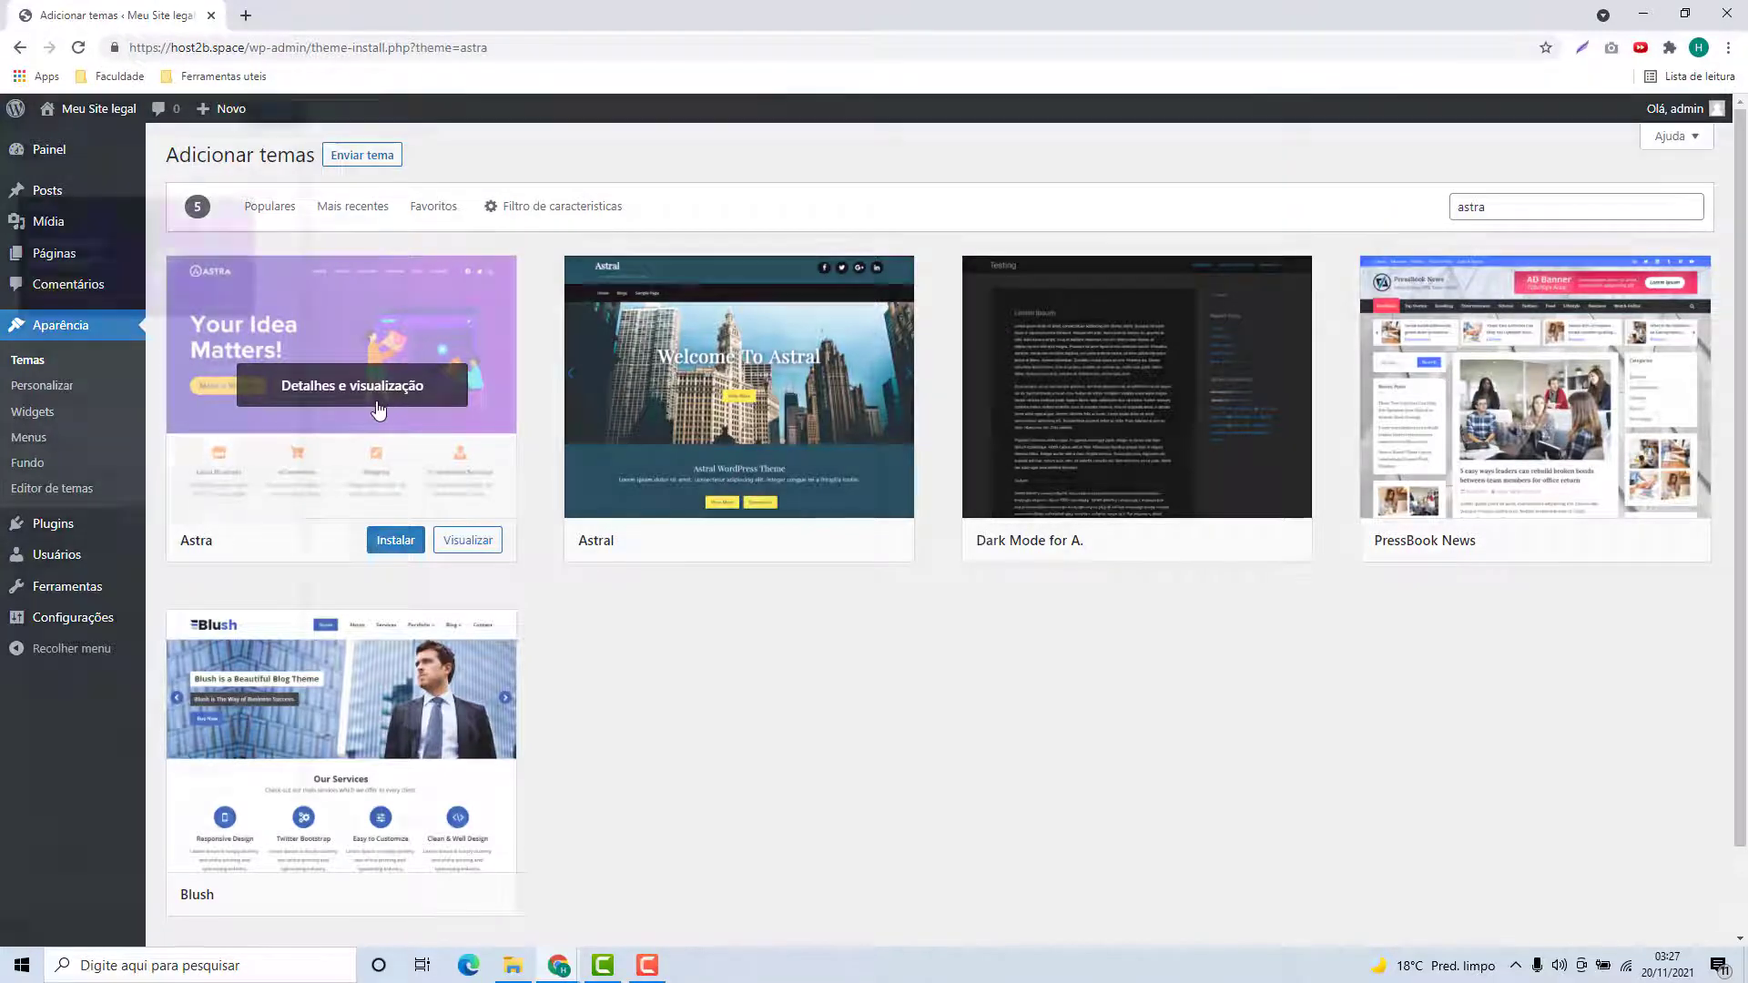
# Look over the Astra theme's description and preview, and install and activate the theme.
pyautogui.scroll(-1, 146, 537)
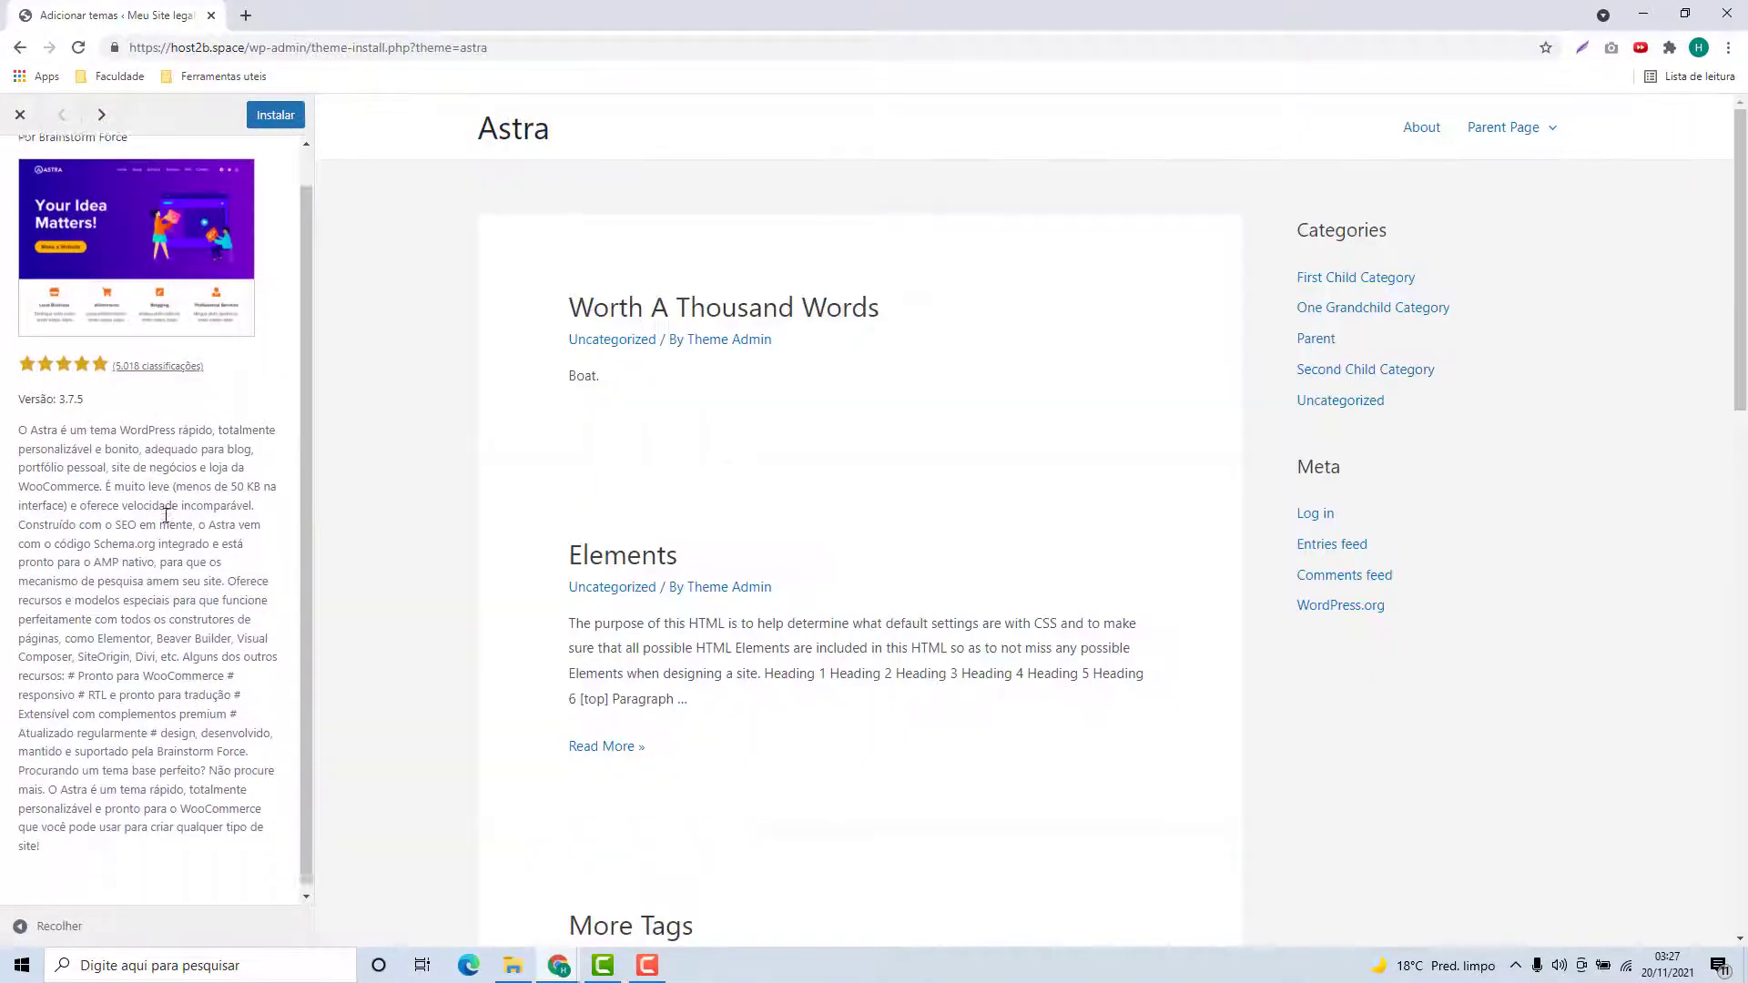
pyautogui.scroll(-10, 791, 647)
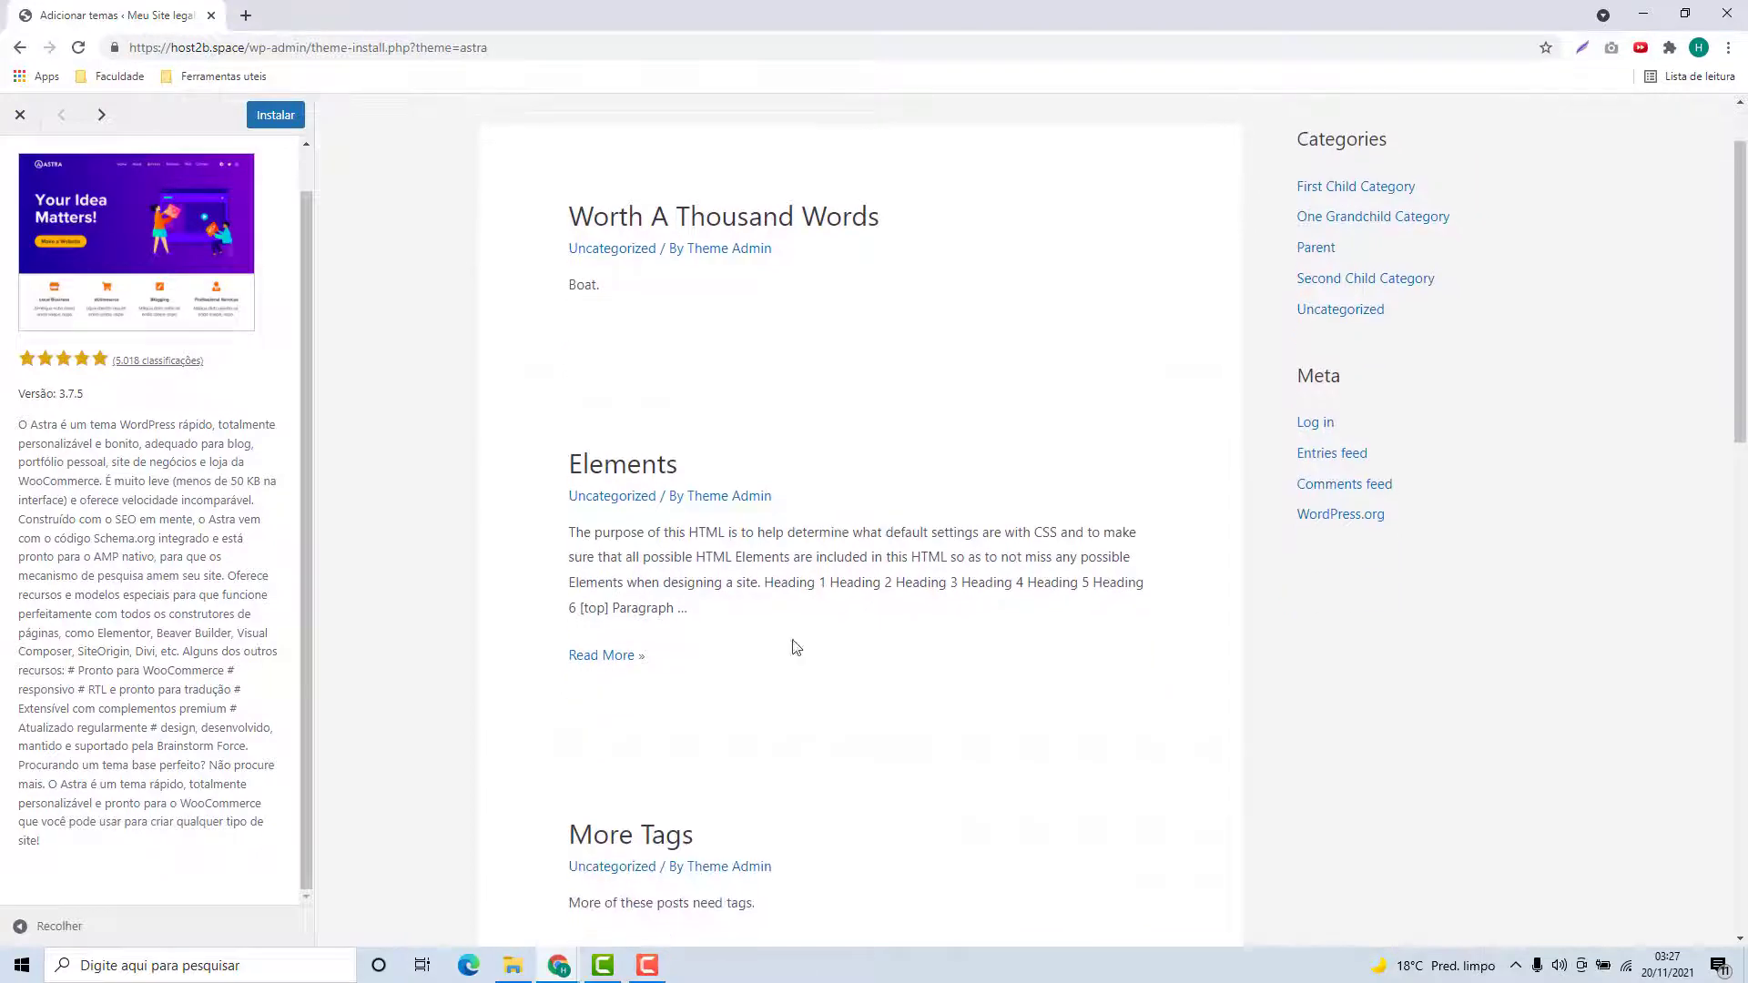
pyautogui.scroll(5, 783, 637)
pyautogui.scroll(8, 791, 641)
pyautogui.click(269, 126)
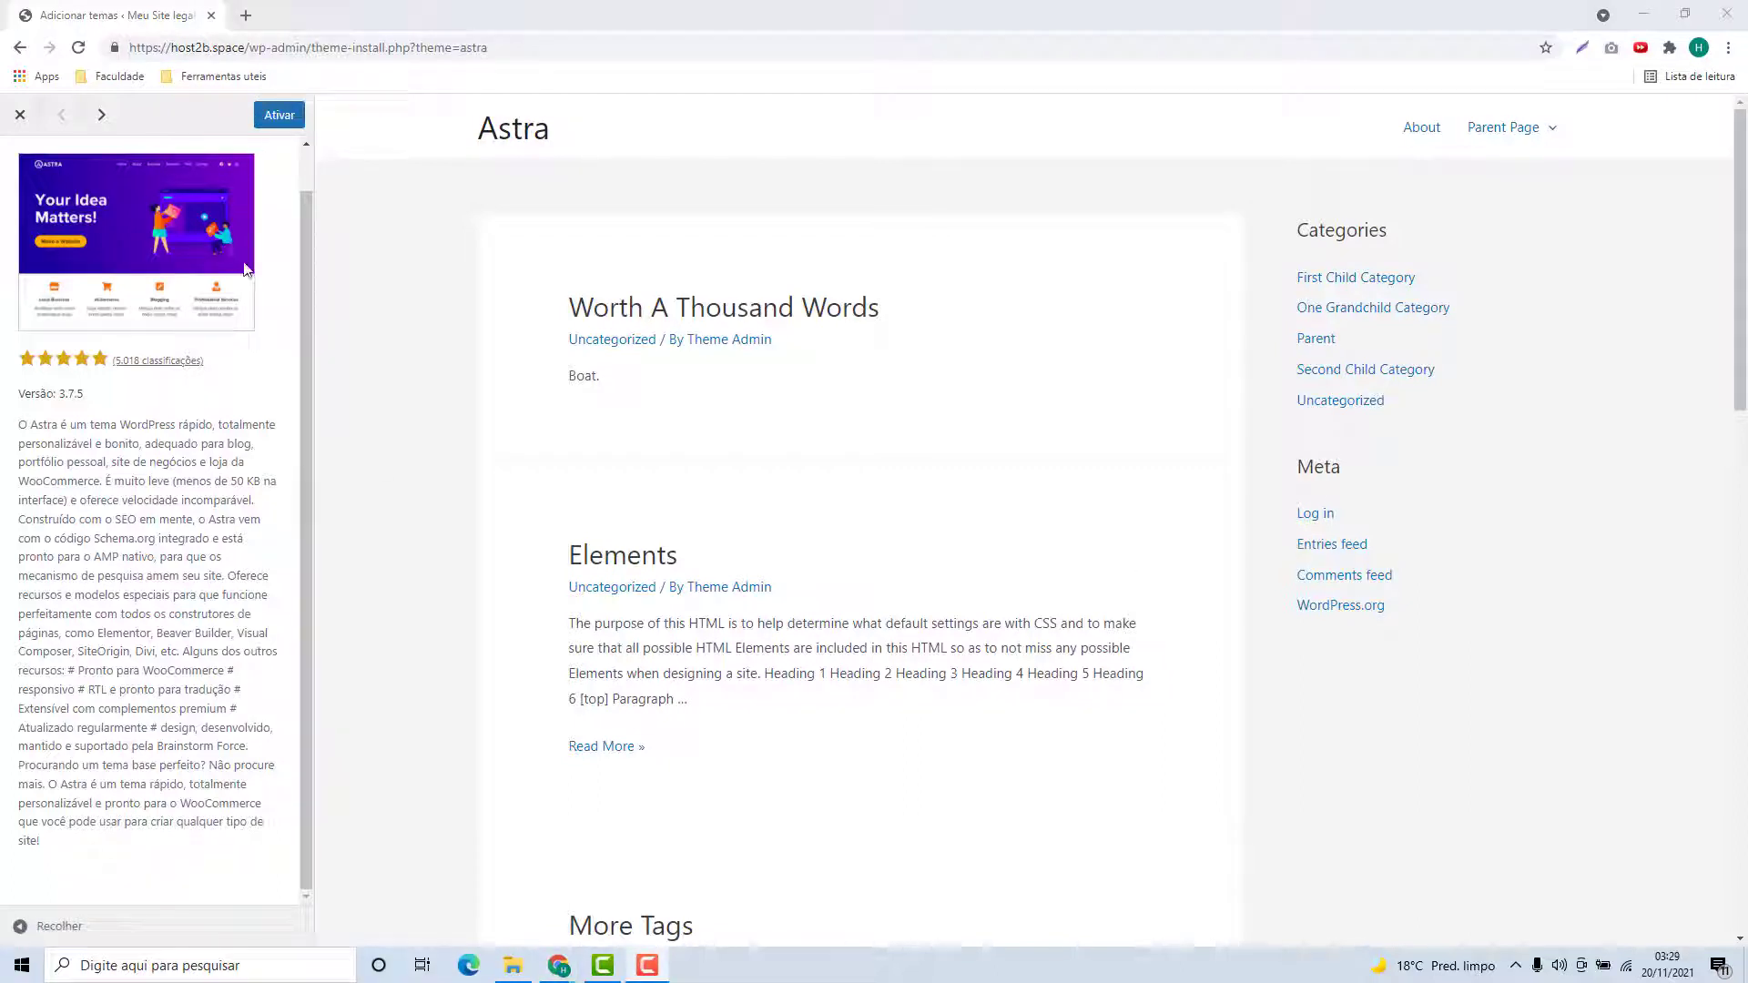
pyautogui.click(297, 120)
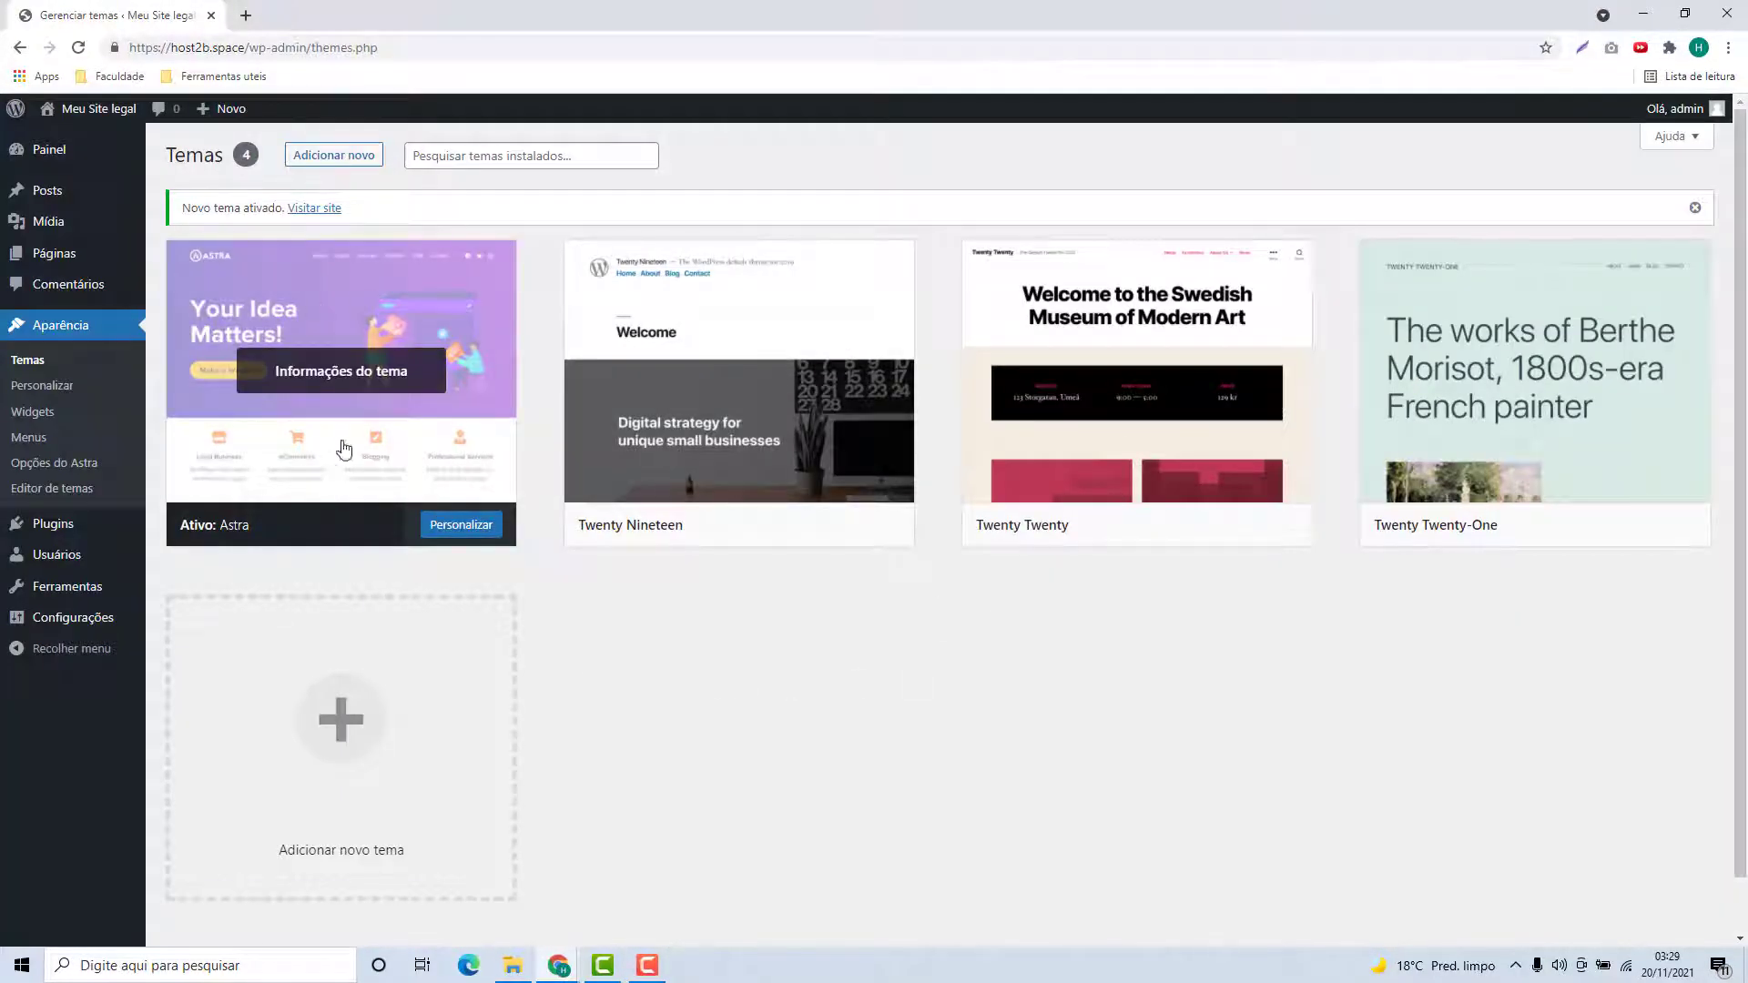
# Open the customizer for the active Astra theme and examine its Global settings for colours (Cores), container (Contêiner) and buttons (Botões).
pyautogui.click(467, 528)
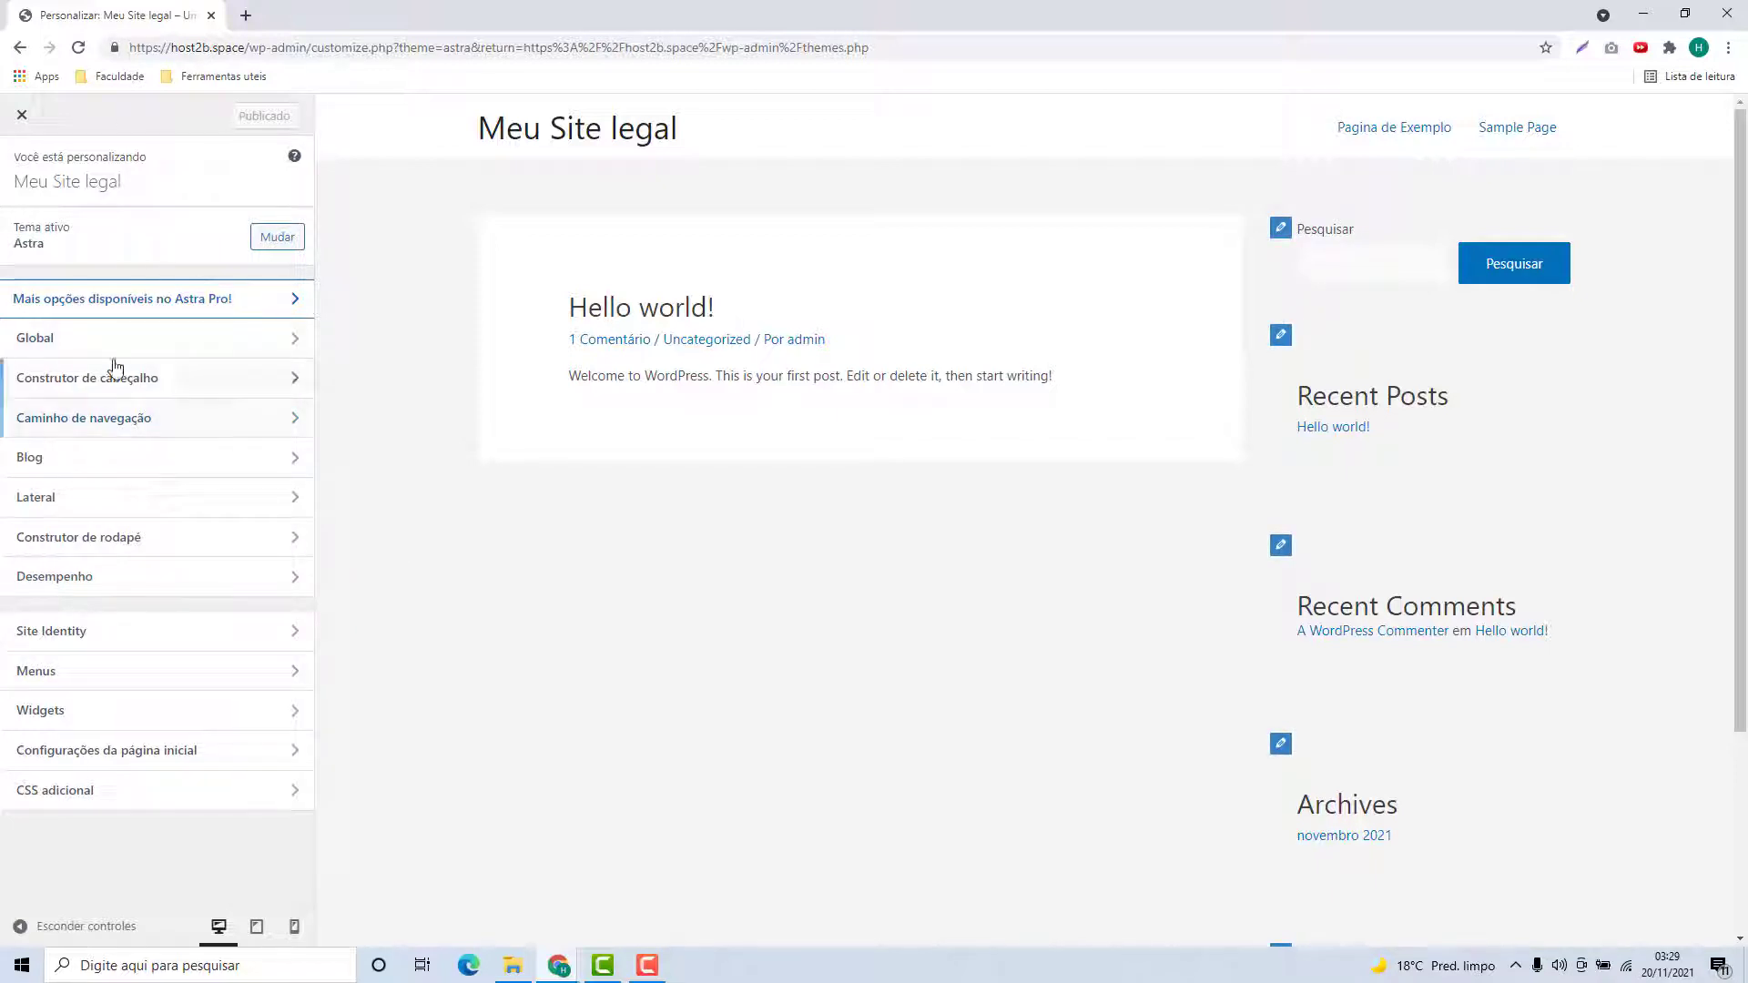
pyautogui.click(74, 350)
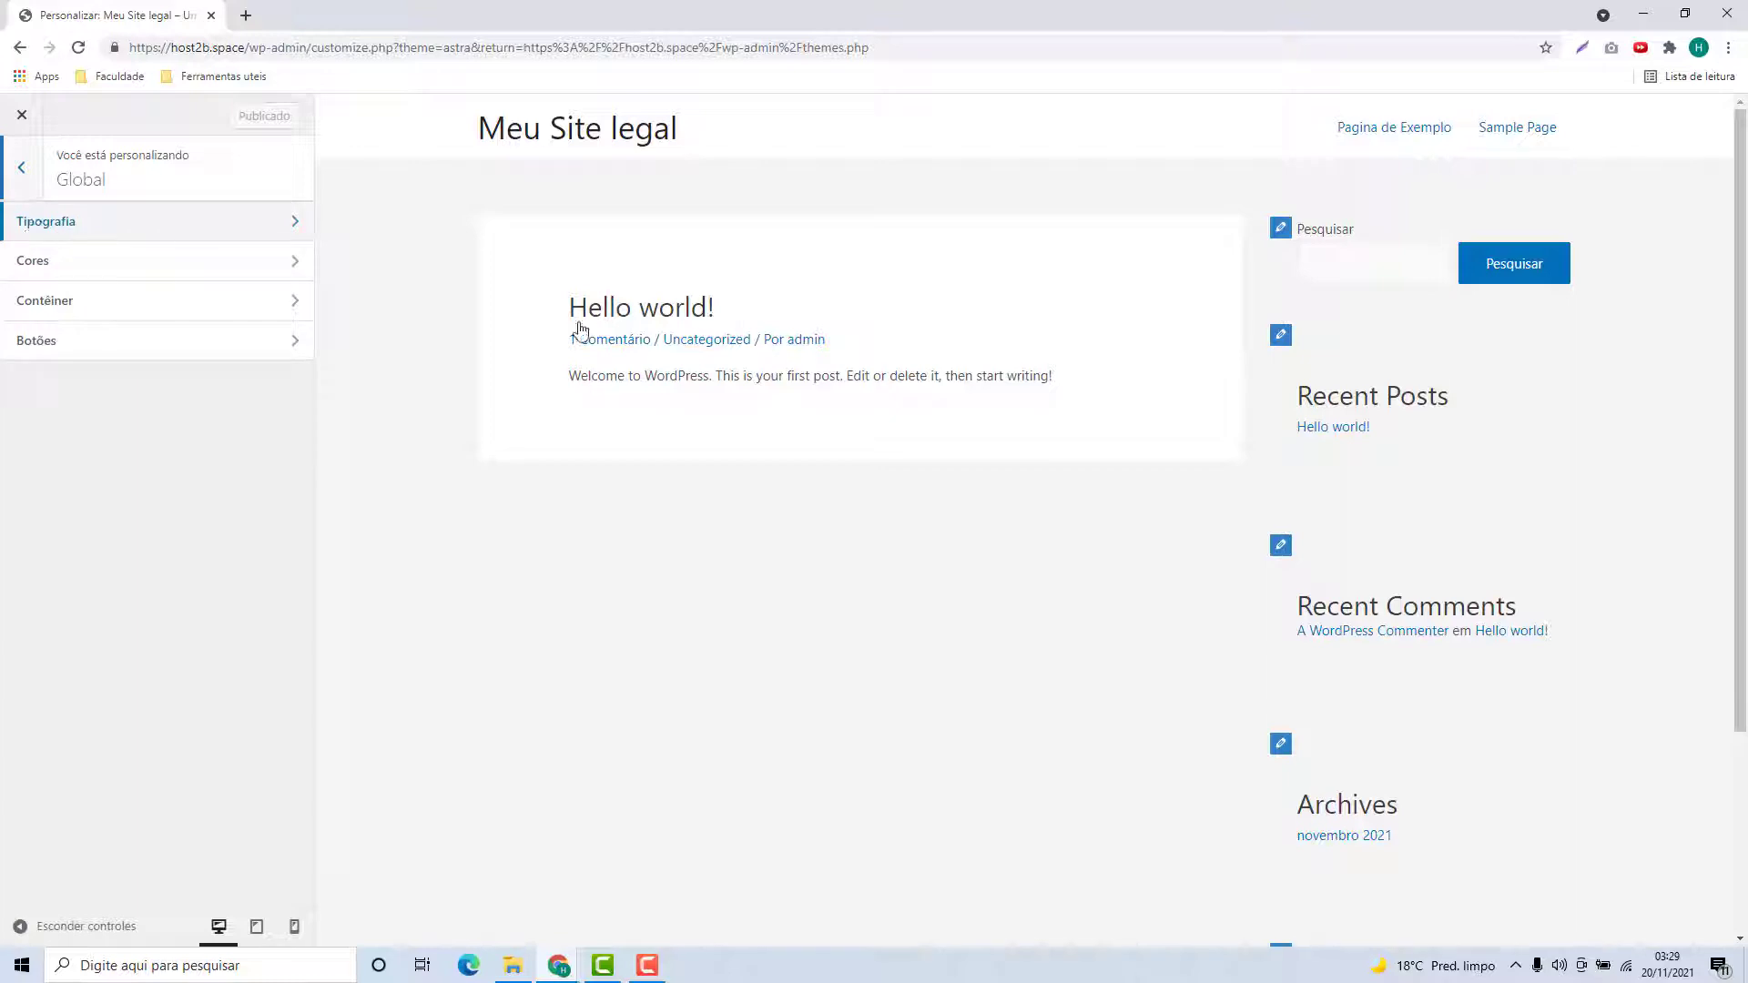
pyautogui.click(85, 273)
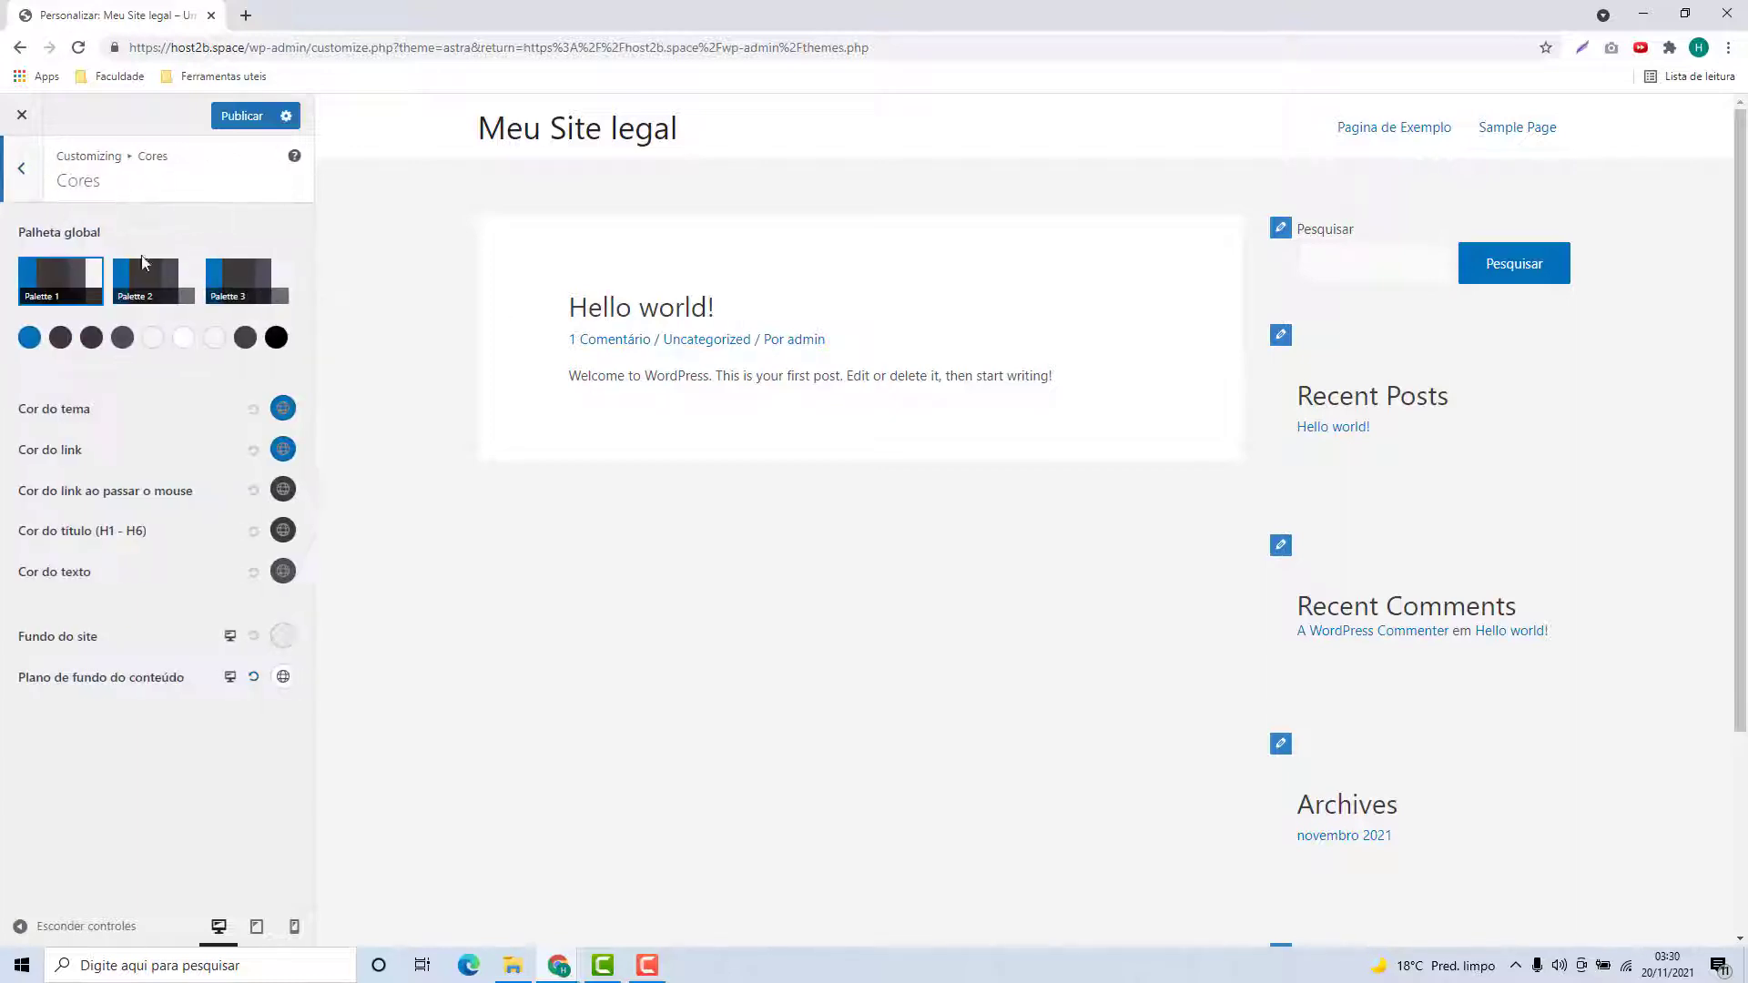
pyautogui.click(24, 171)
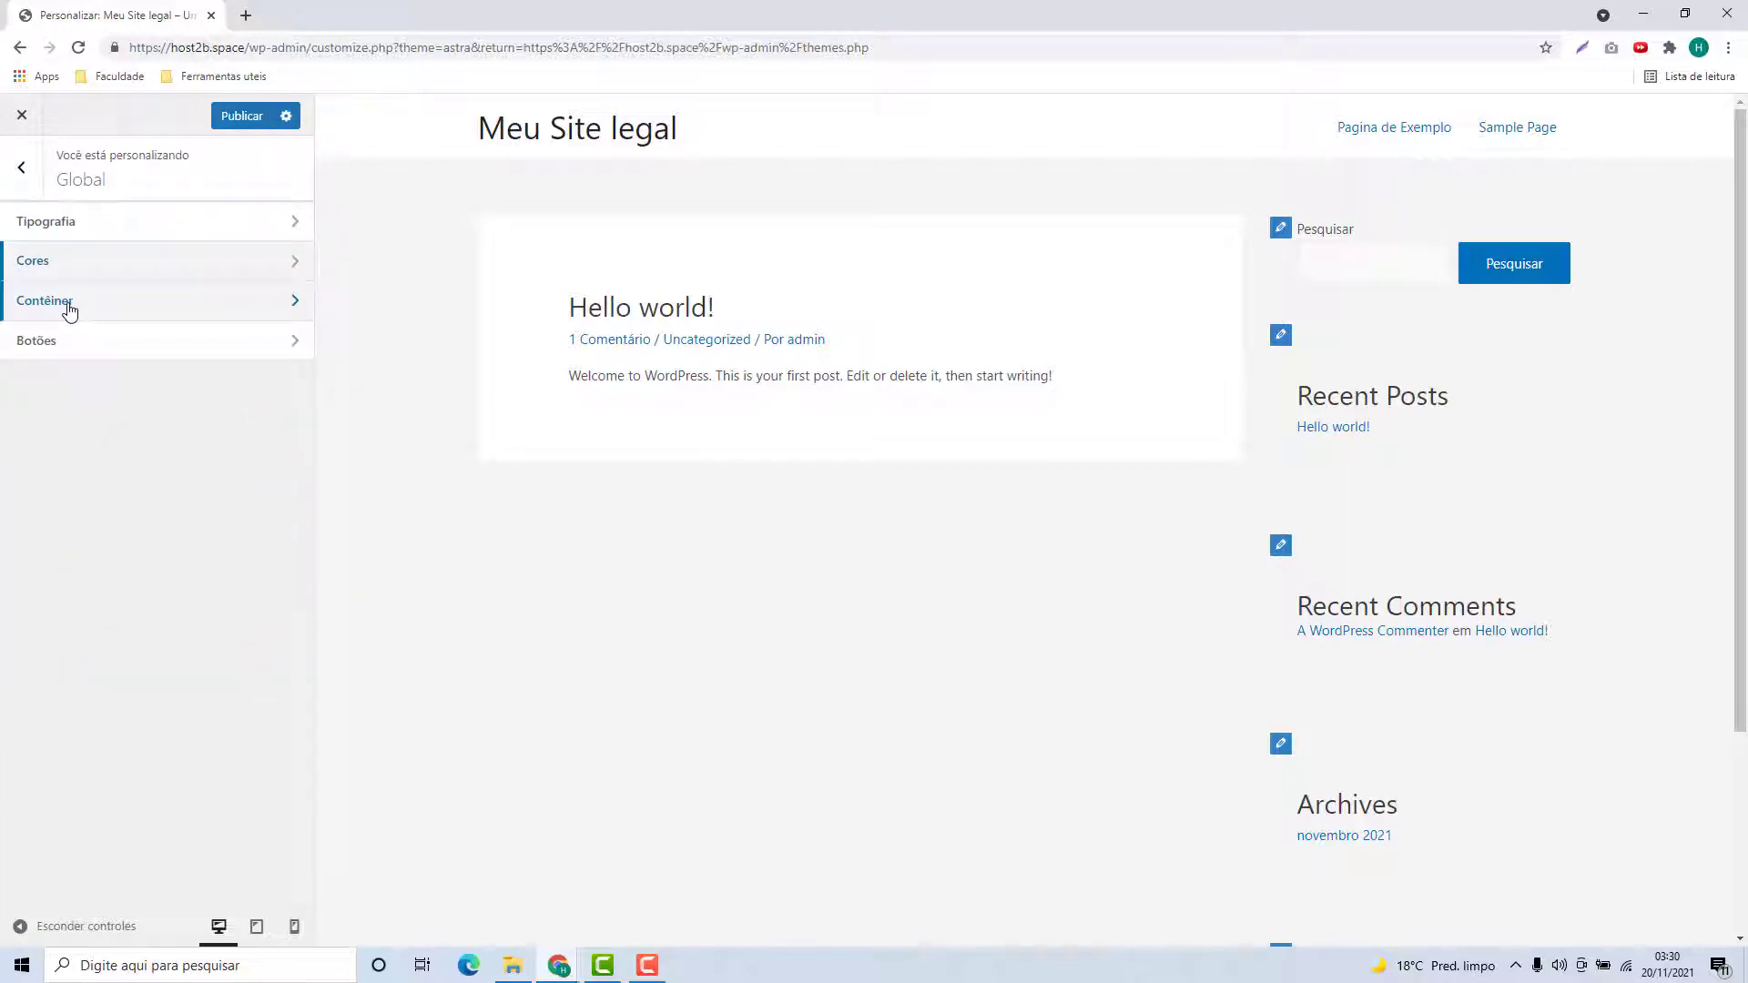
pyautogui.click(70, 312)
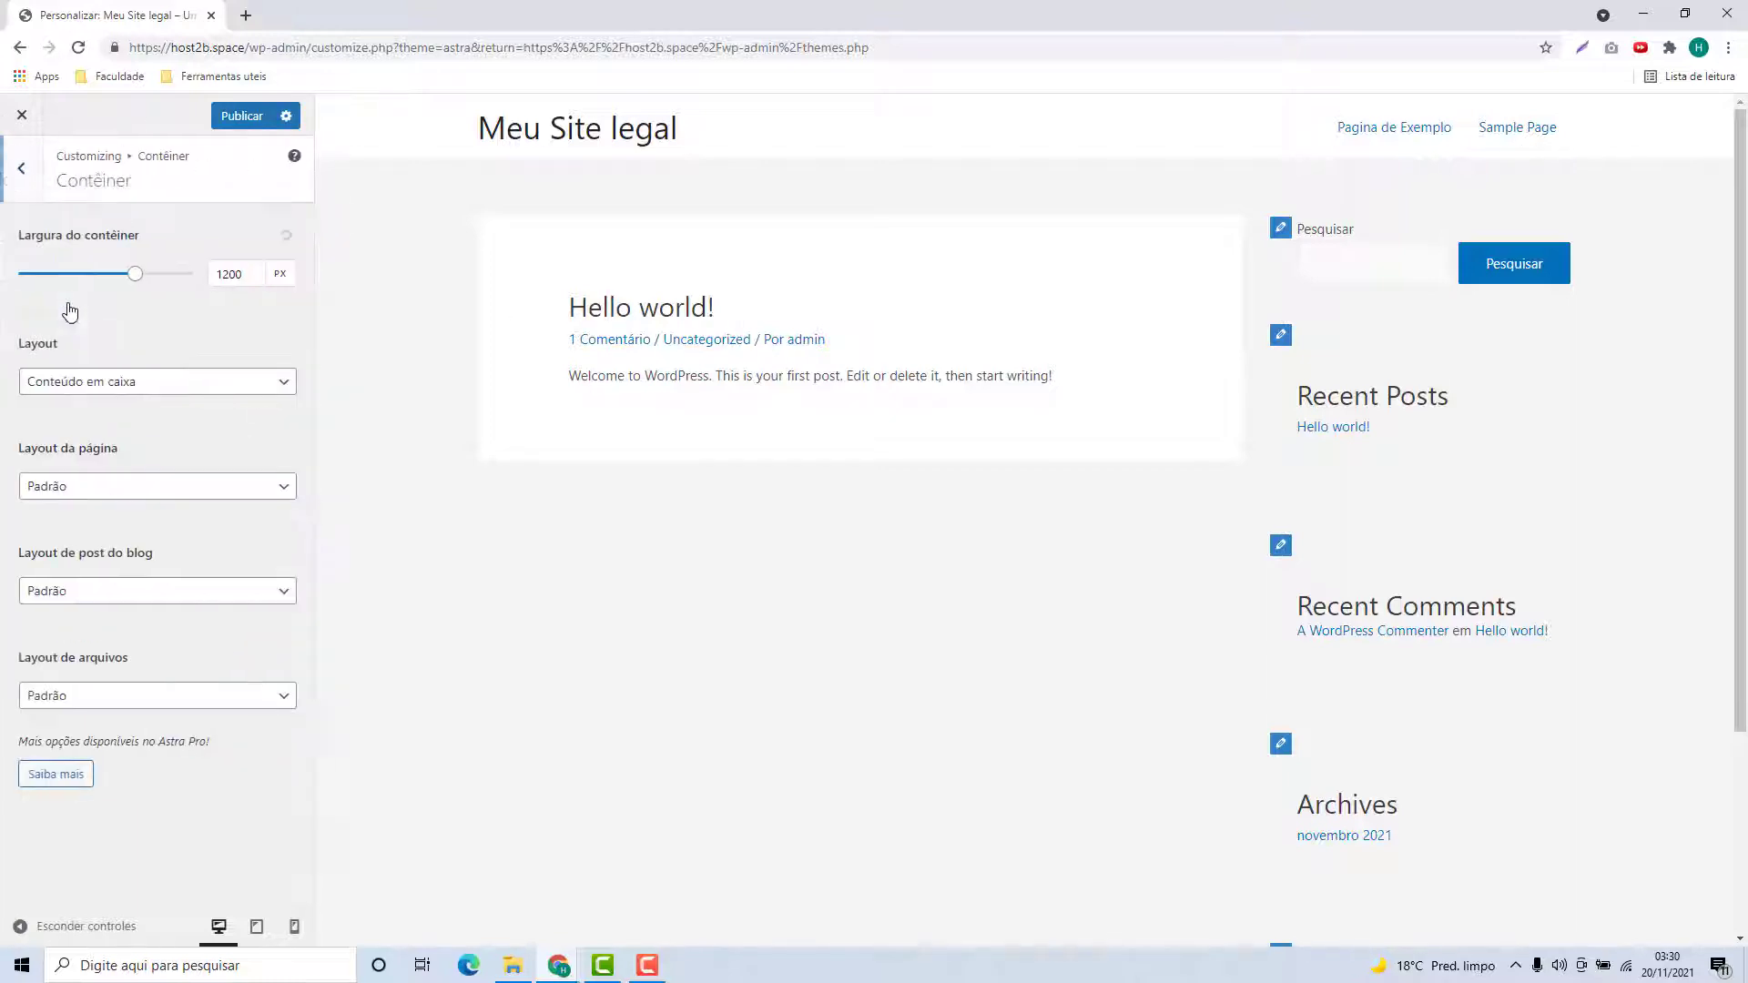
pyautogui.click(36, 180)
pyautogui.click(90, 342)
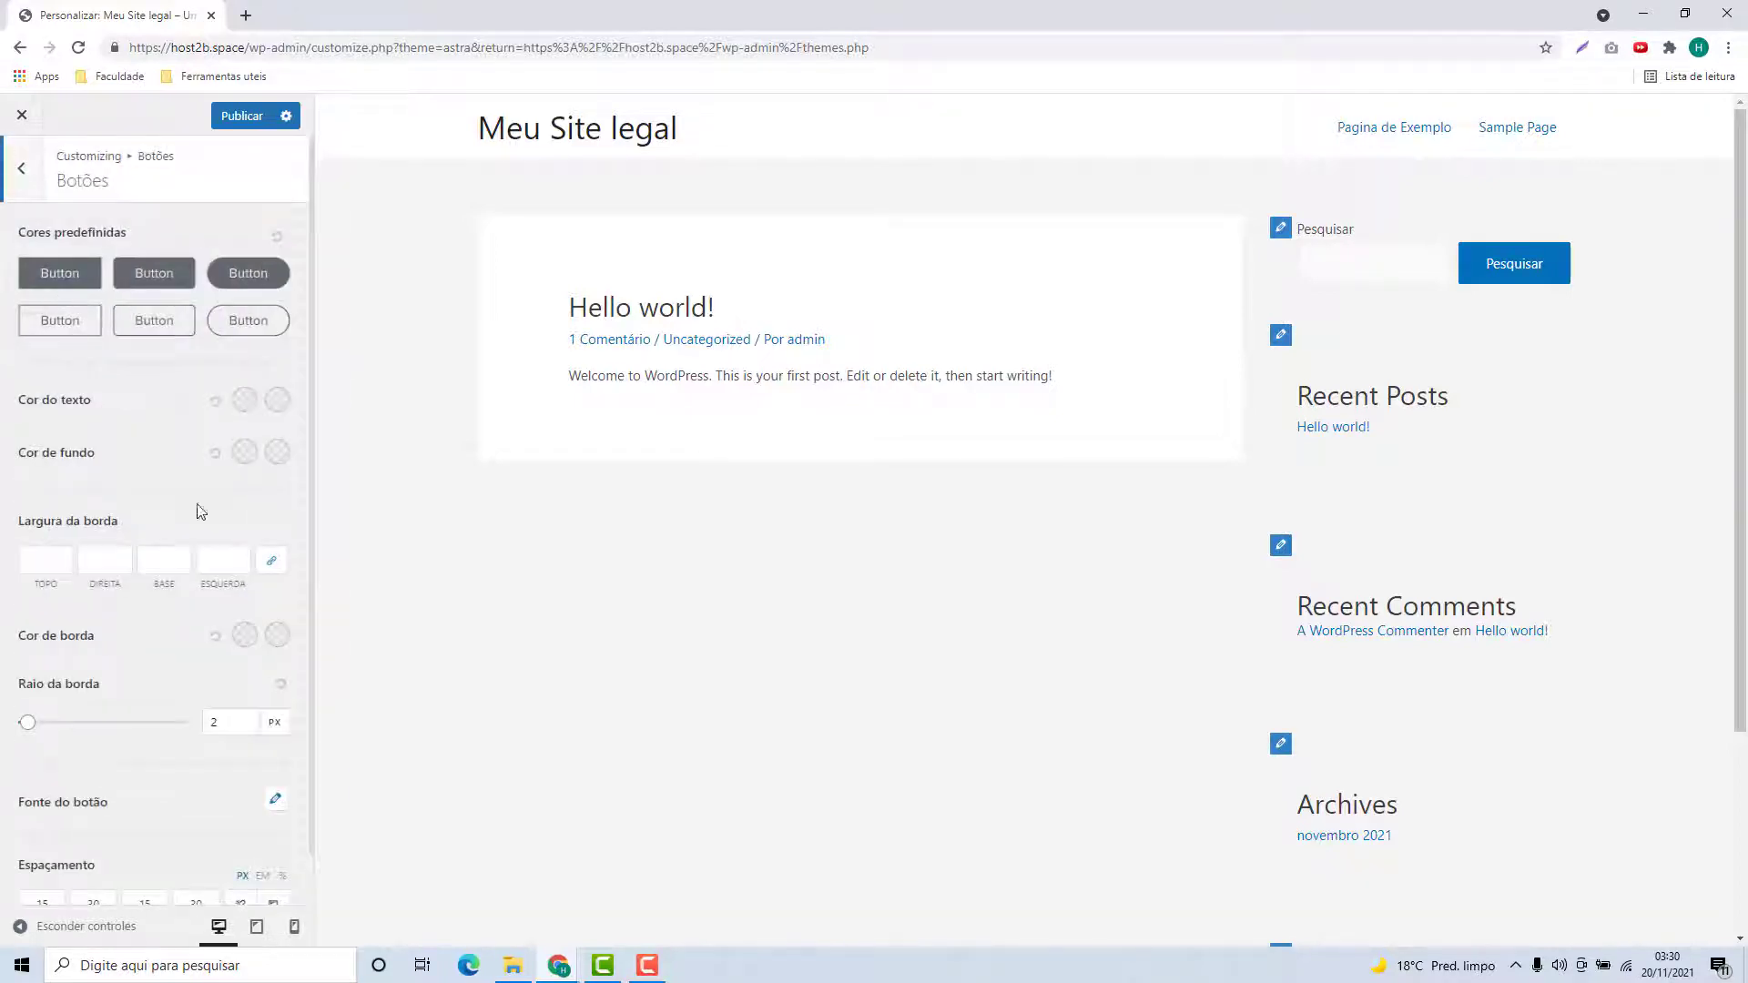
pyautogui.scroll(-1, 136, 582)
pyautogui.scroll(1, 144, 613)
pyautogui.click(33, 195)
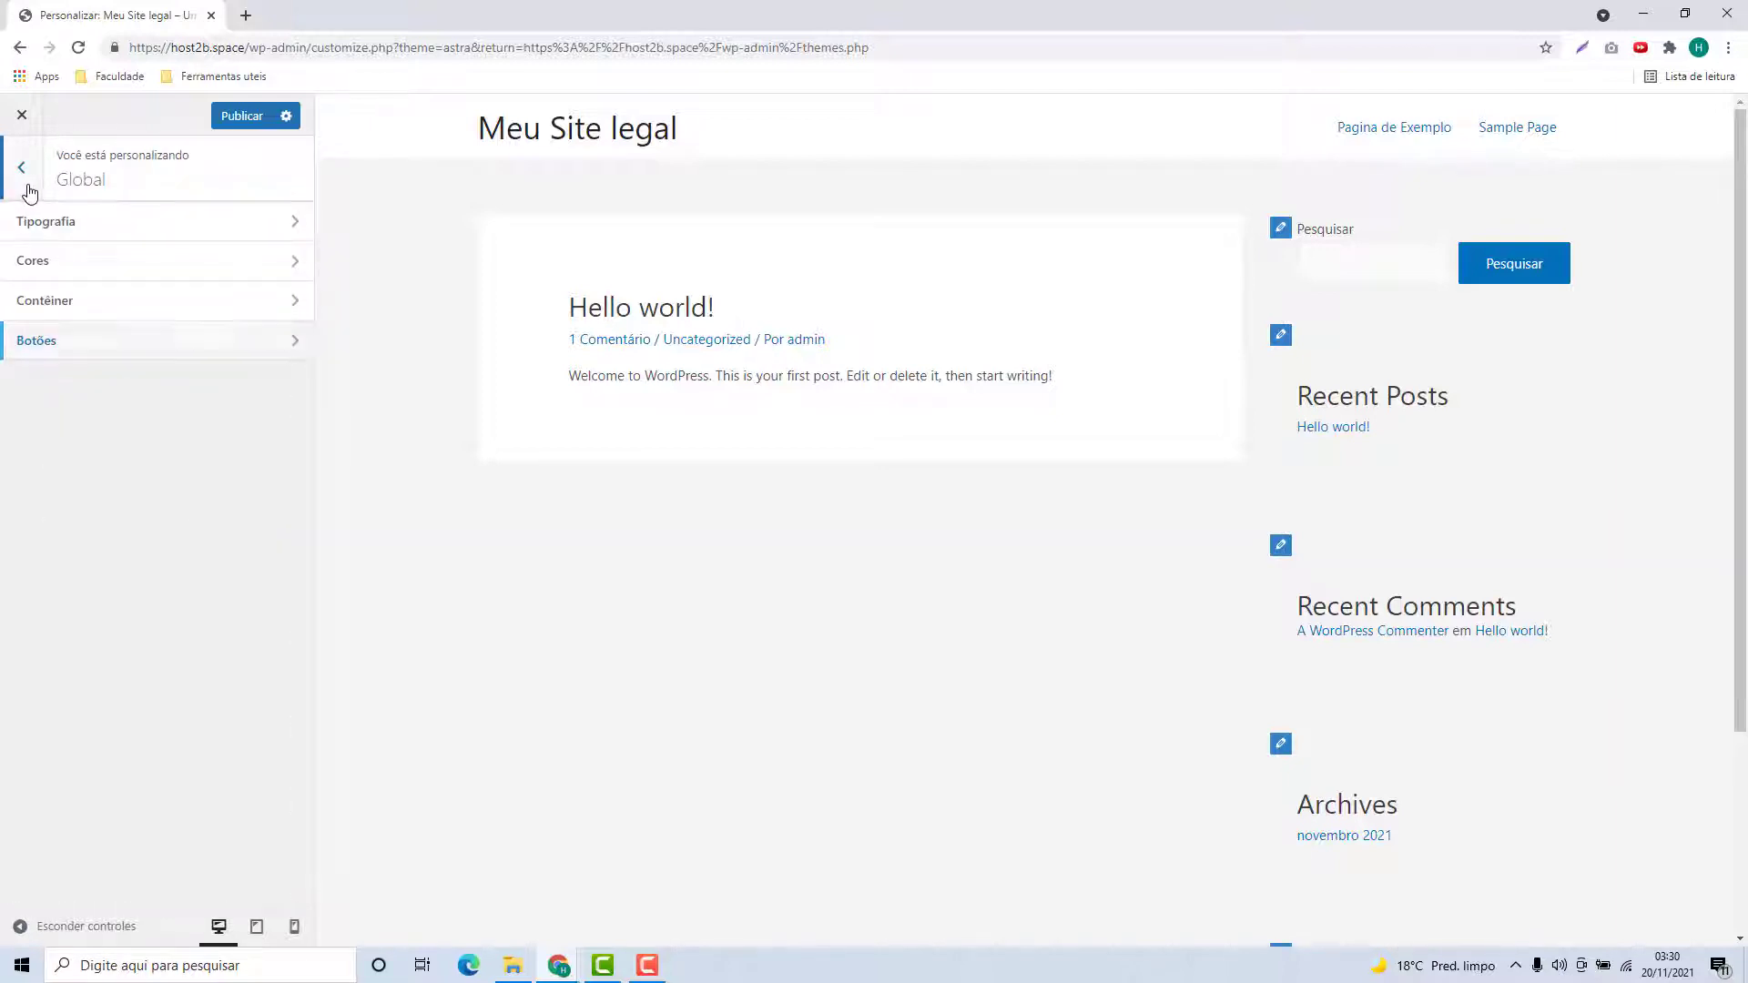
pyautogui.click(22, 168)
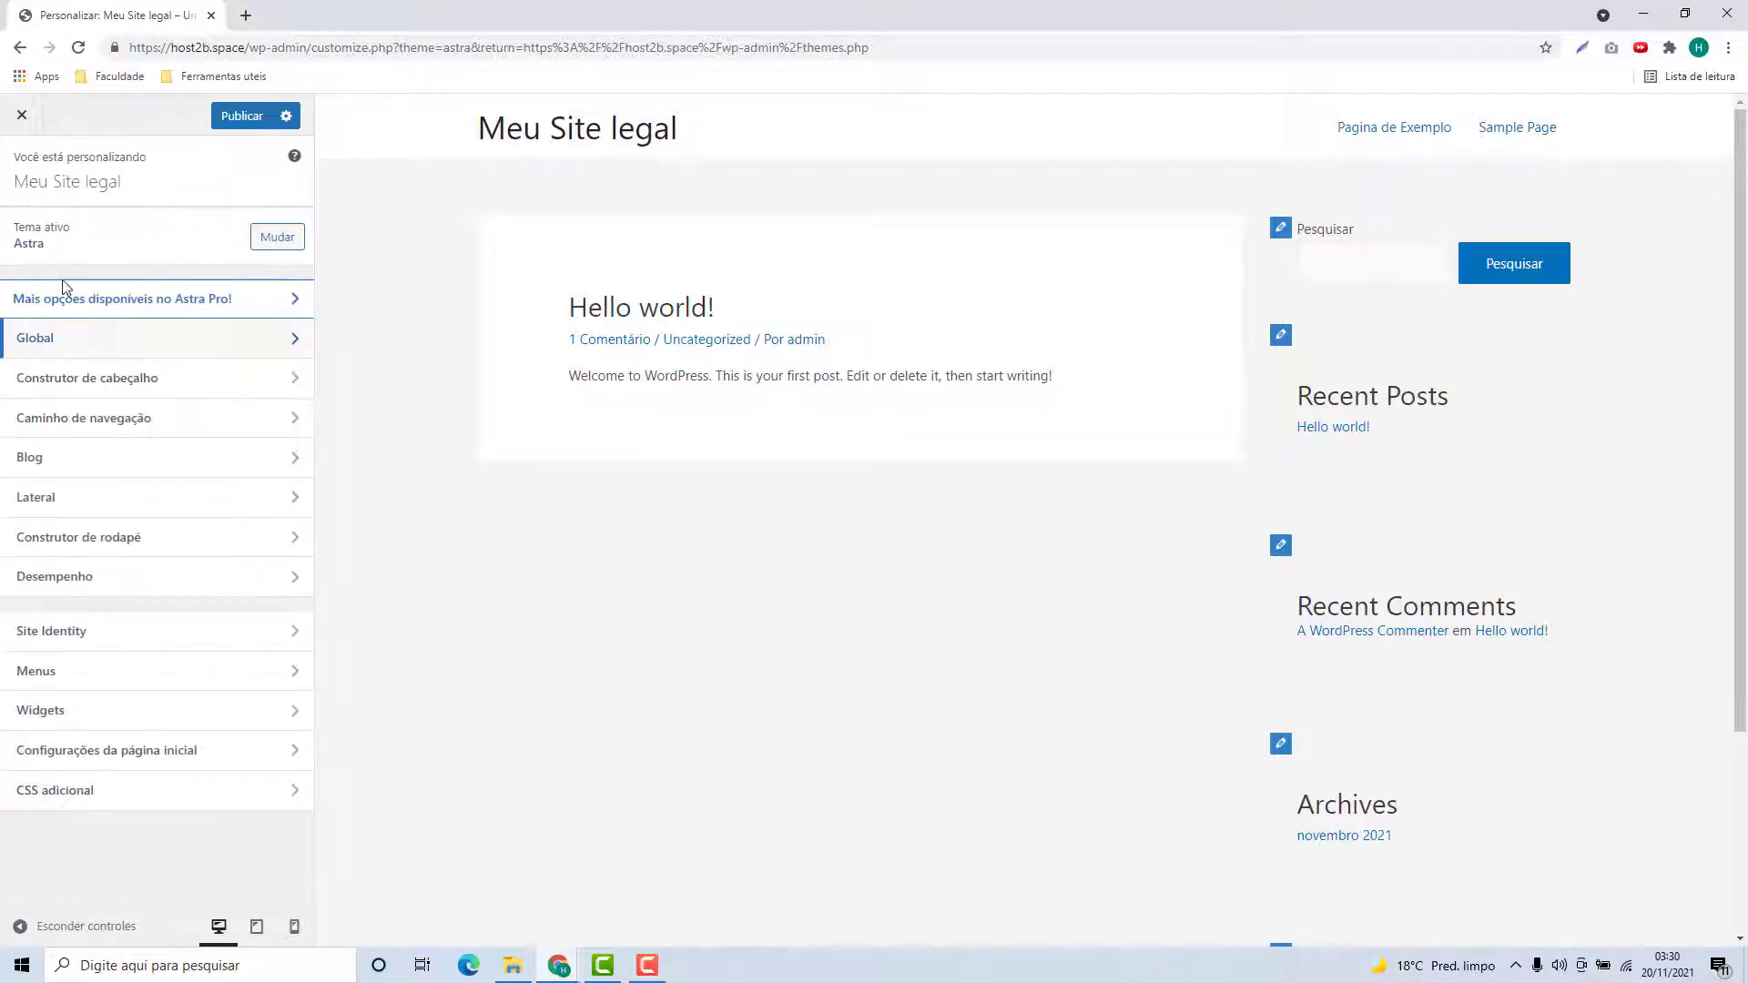
# Examine the header builder (Construtor de cabeçalho) and the elements available for its empty top row.
pyautogui.click(41, 393)
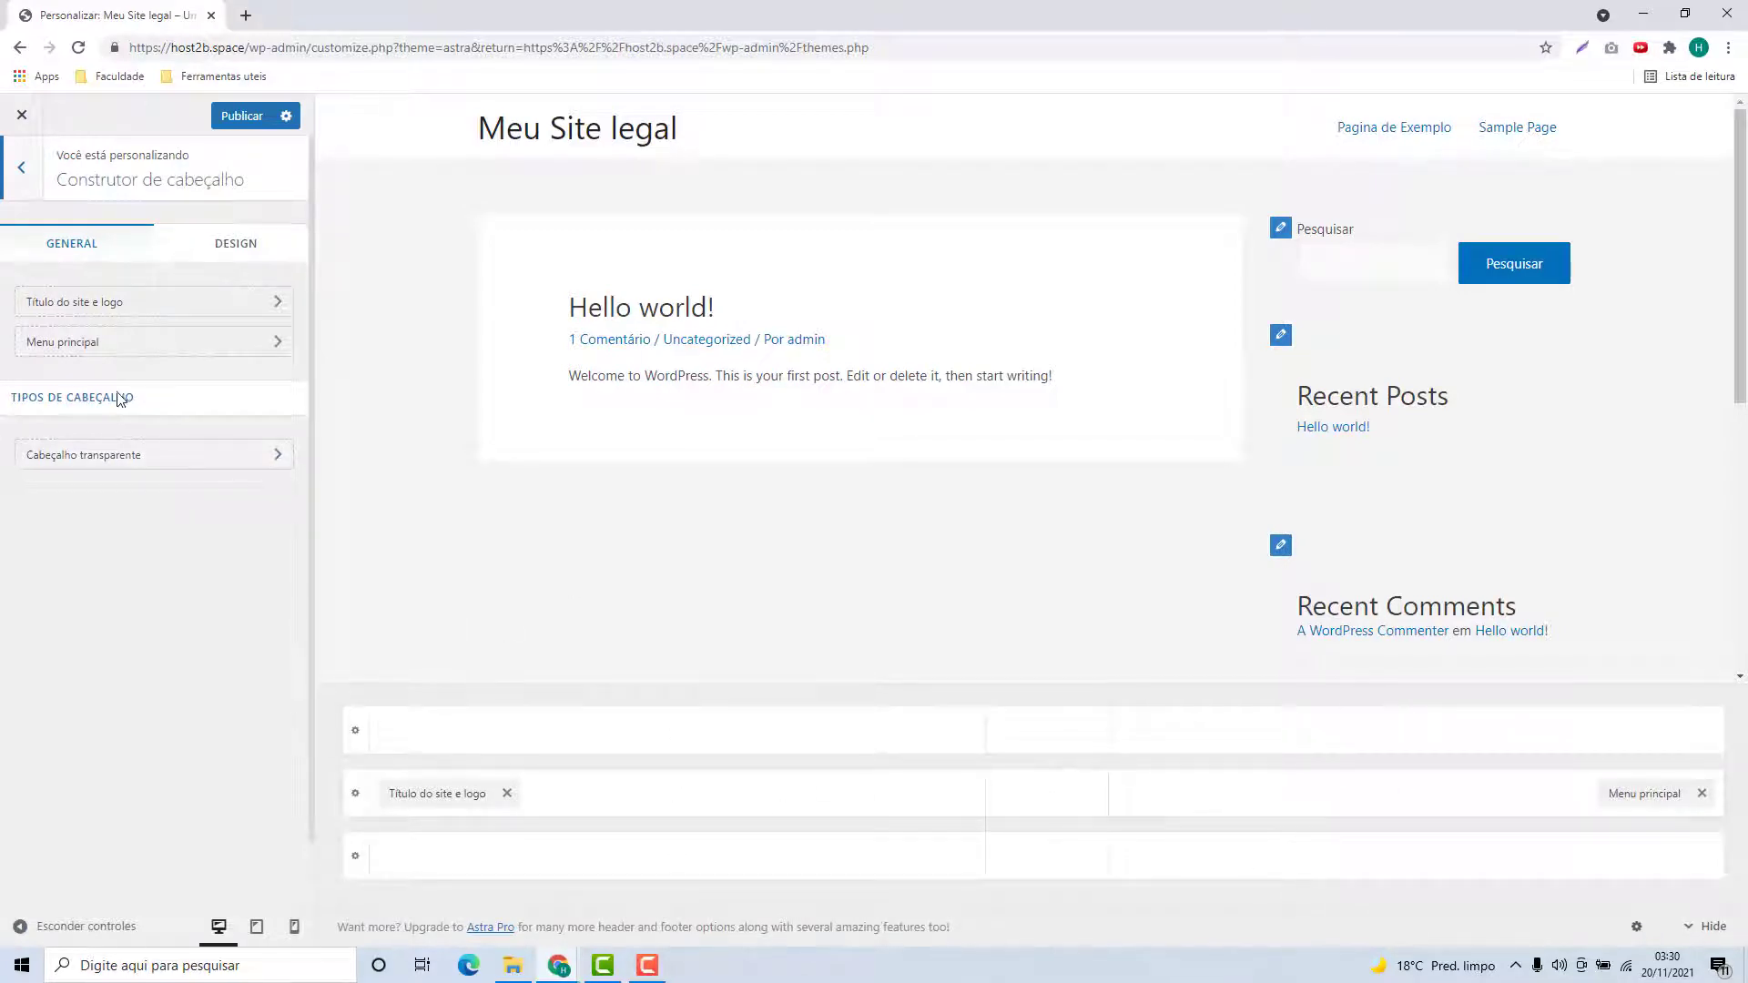
pyautogui.click(676, 729)
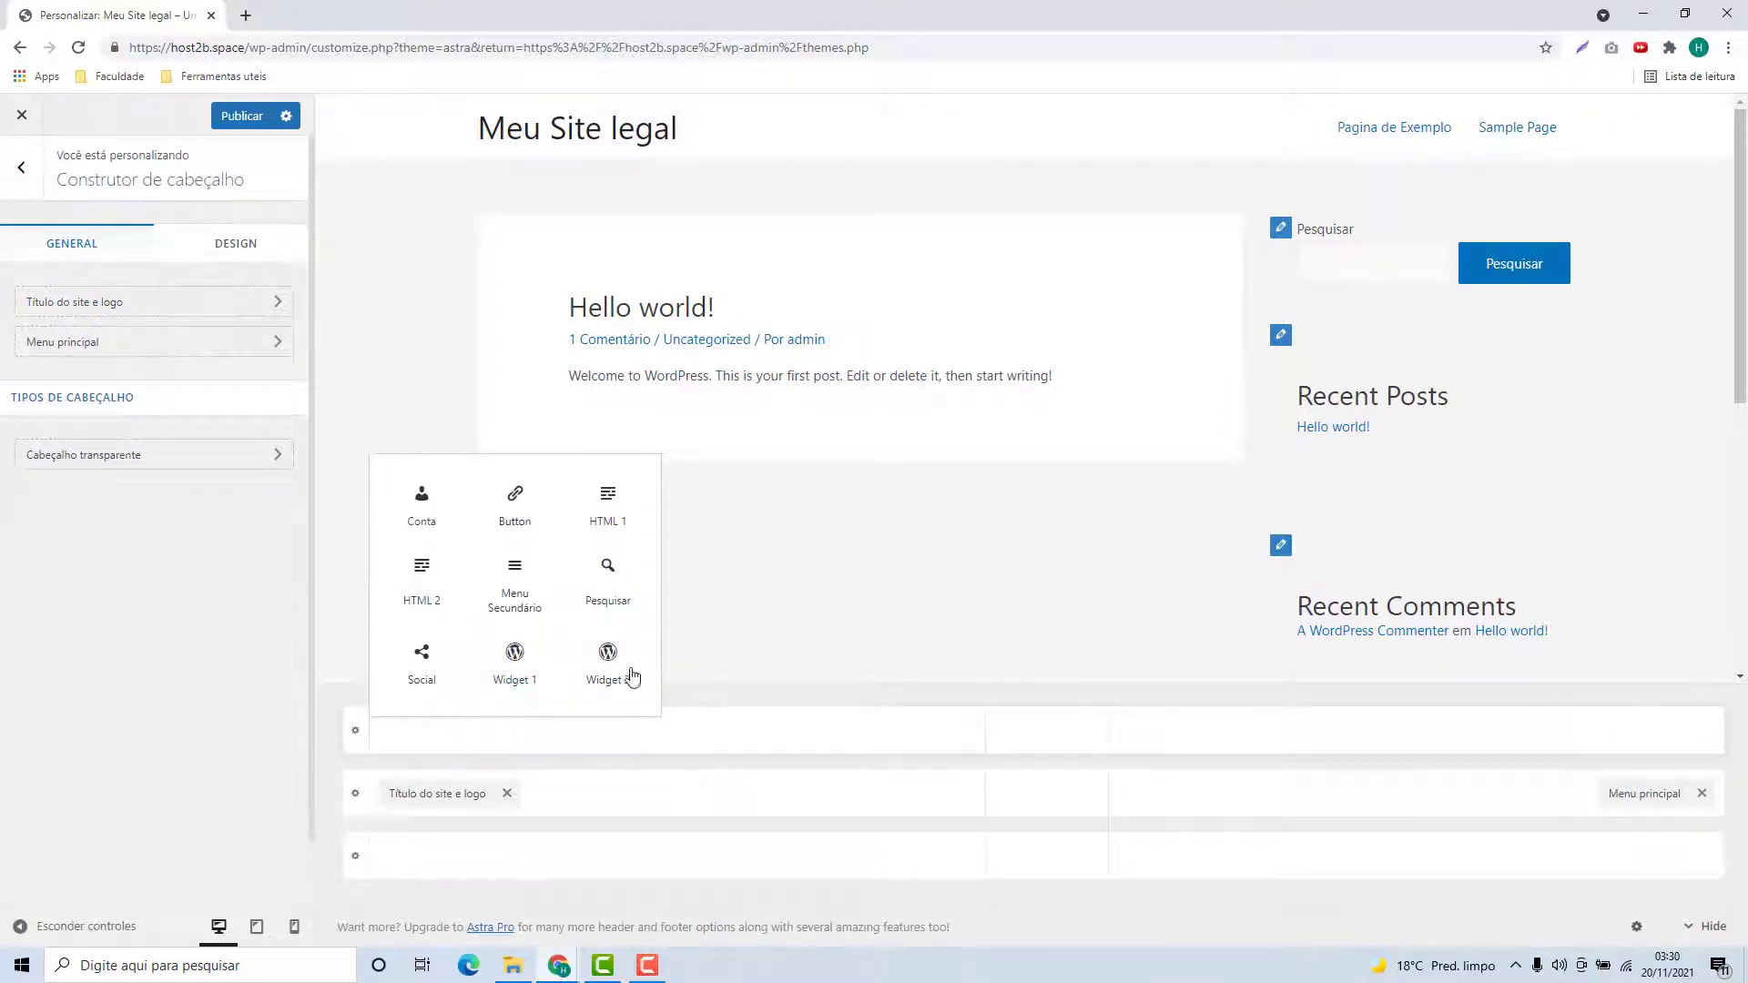
pyautogui.click(753, 694)
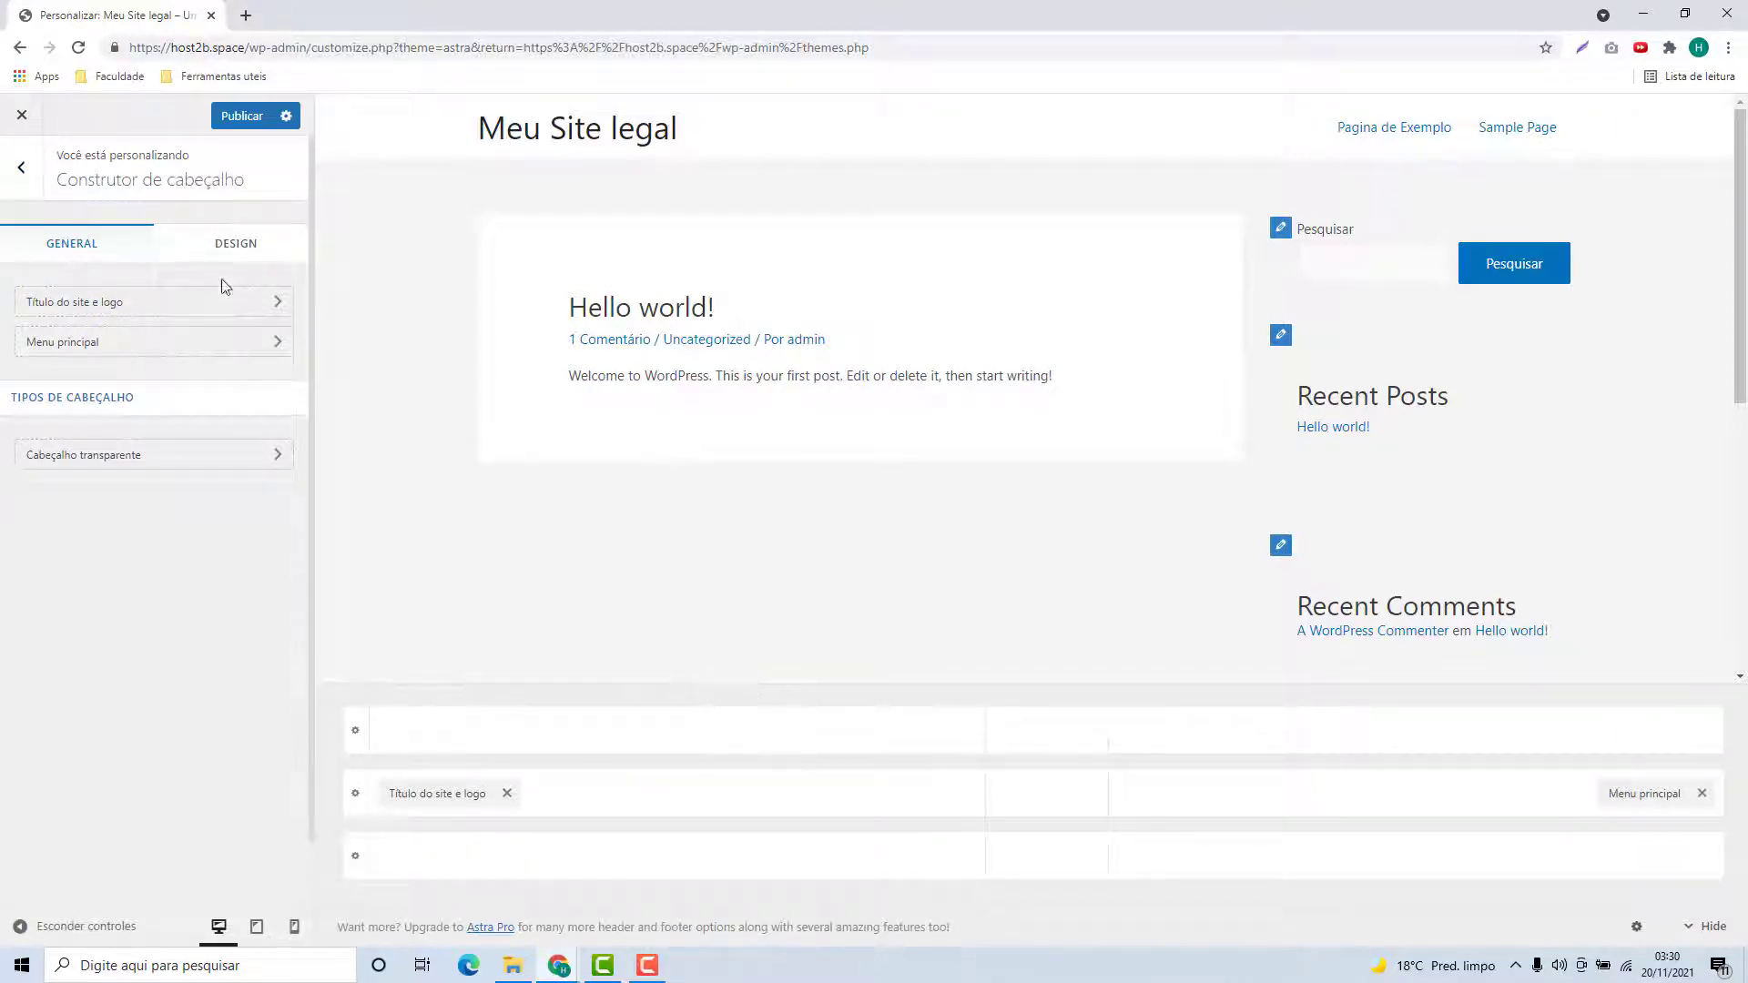
pyautogui.click(28, 182)
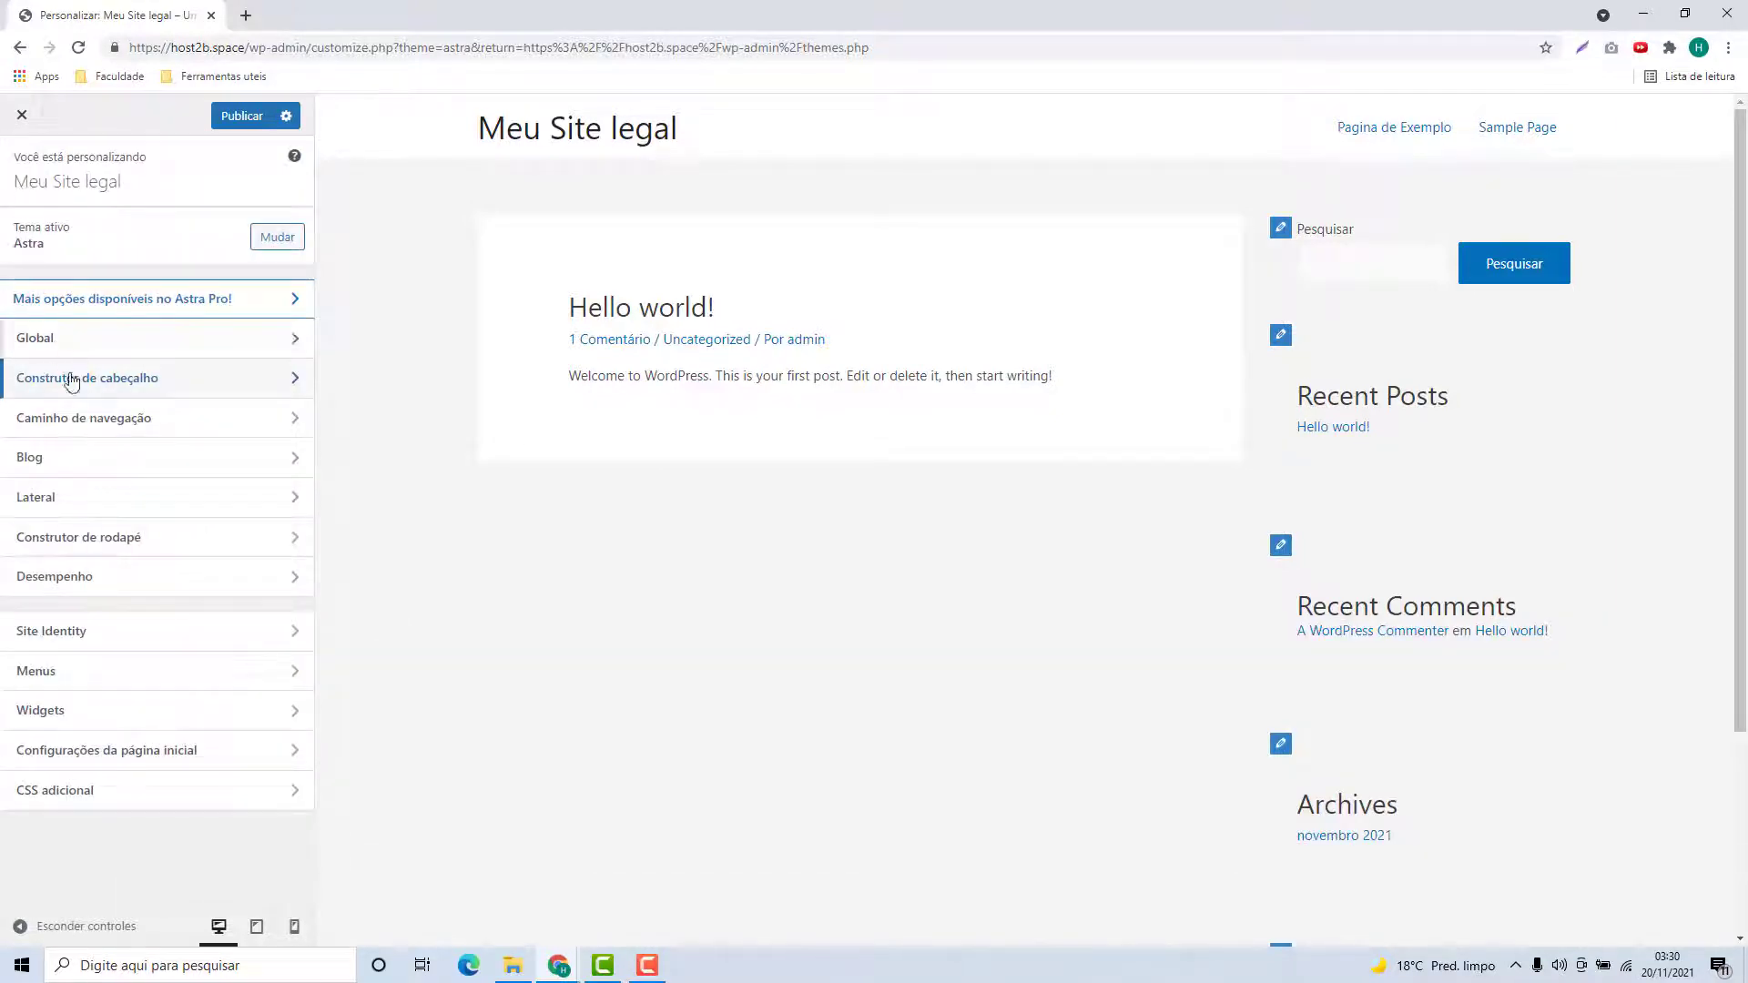
# Examine the Blog settings for the archive pages (Blog / Arquivos) and for single posts (Post individual).
pyautogui.click(41, 466)
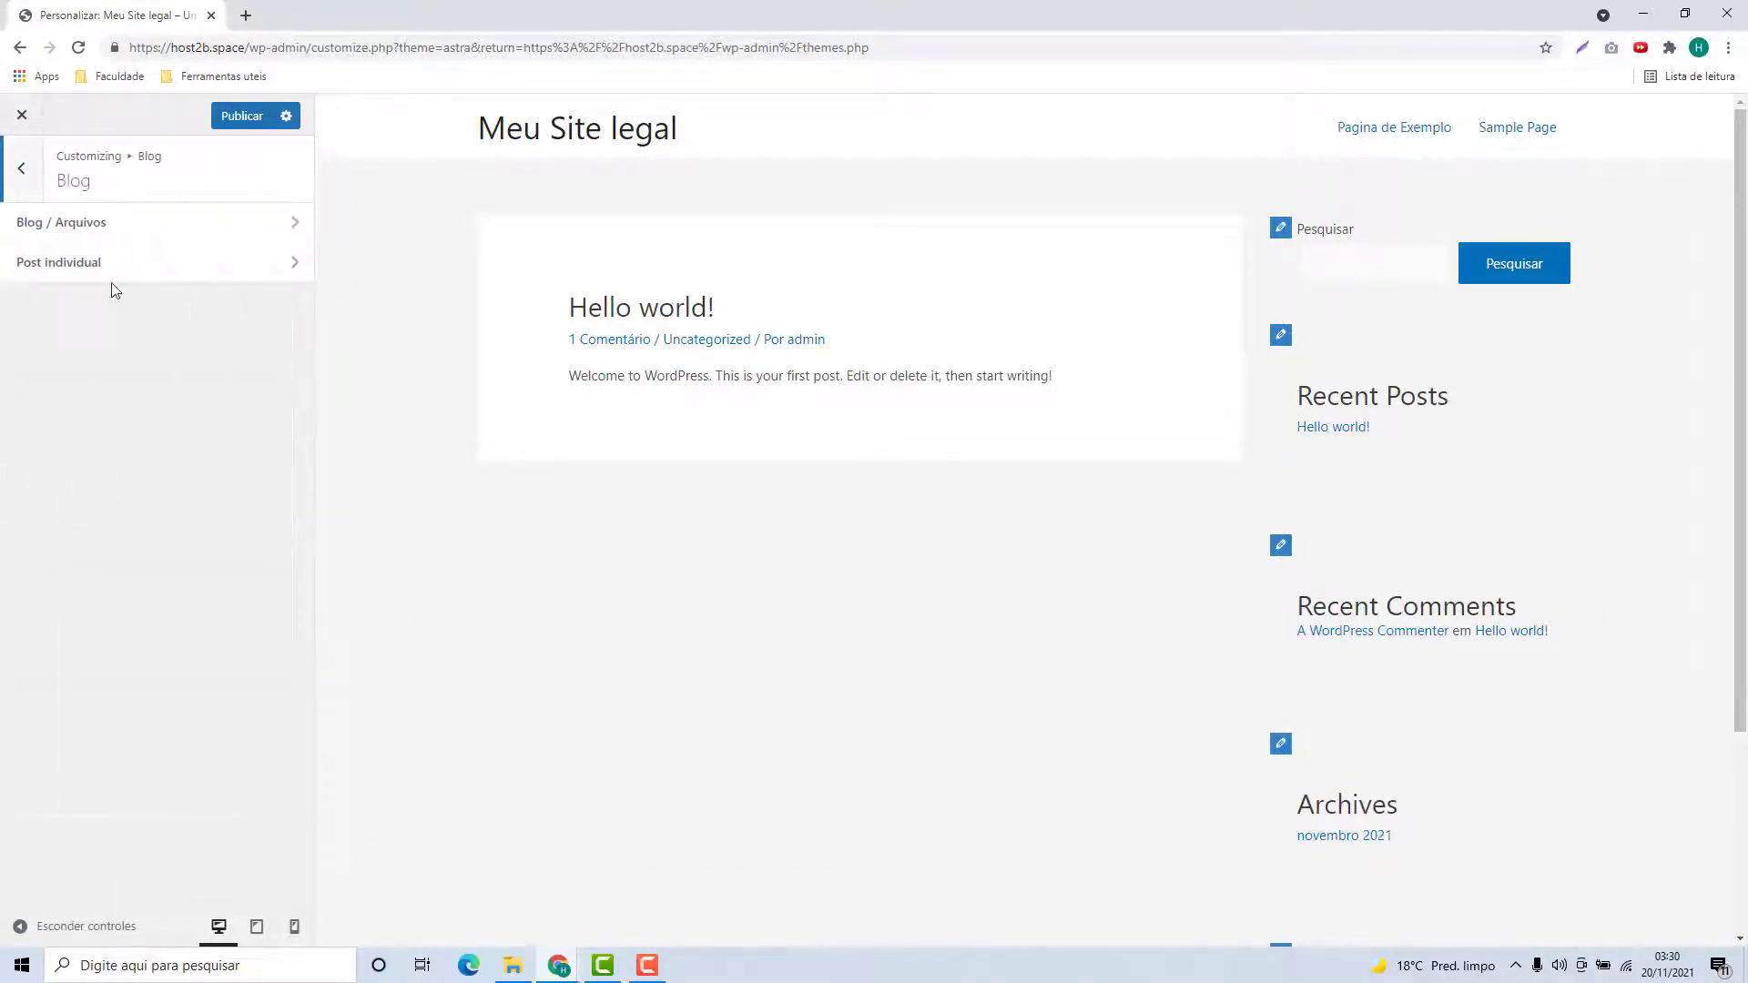
pyautogui.click(120, 227)
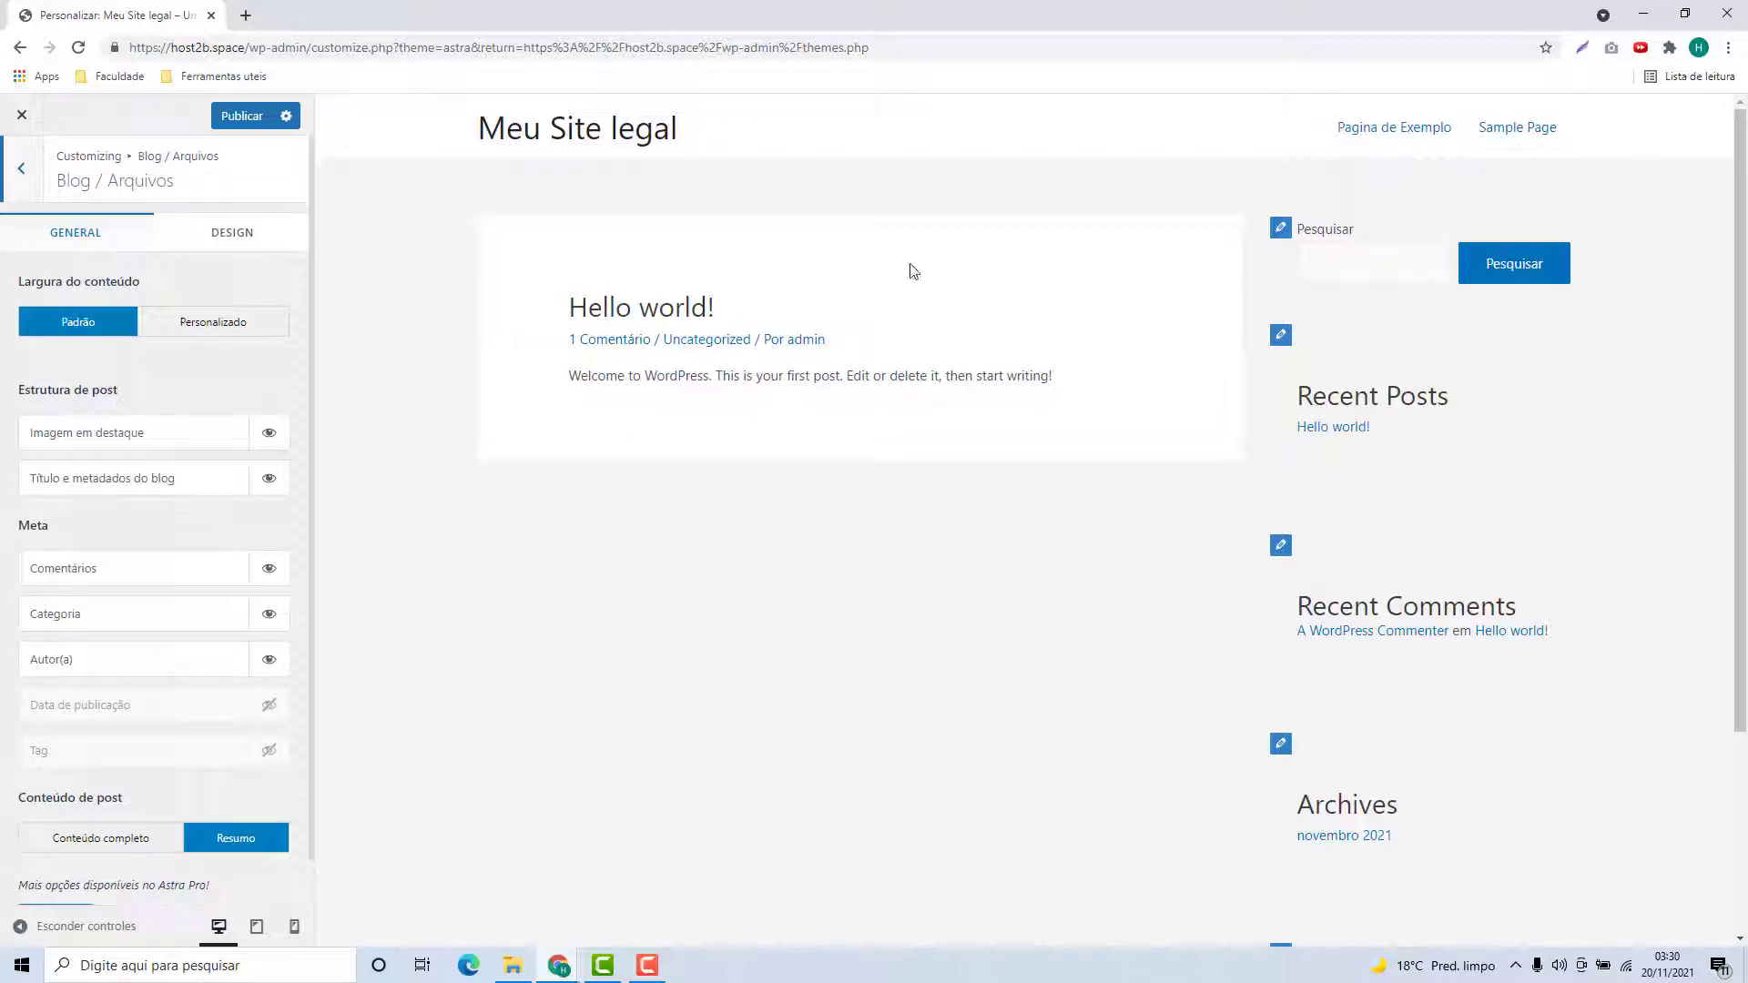
pyautogui.click(20, 173)
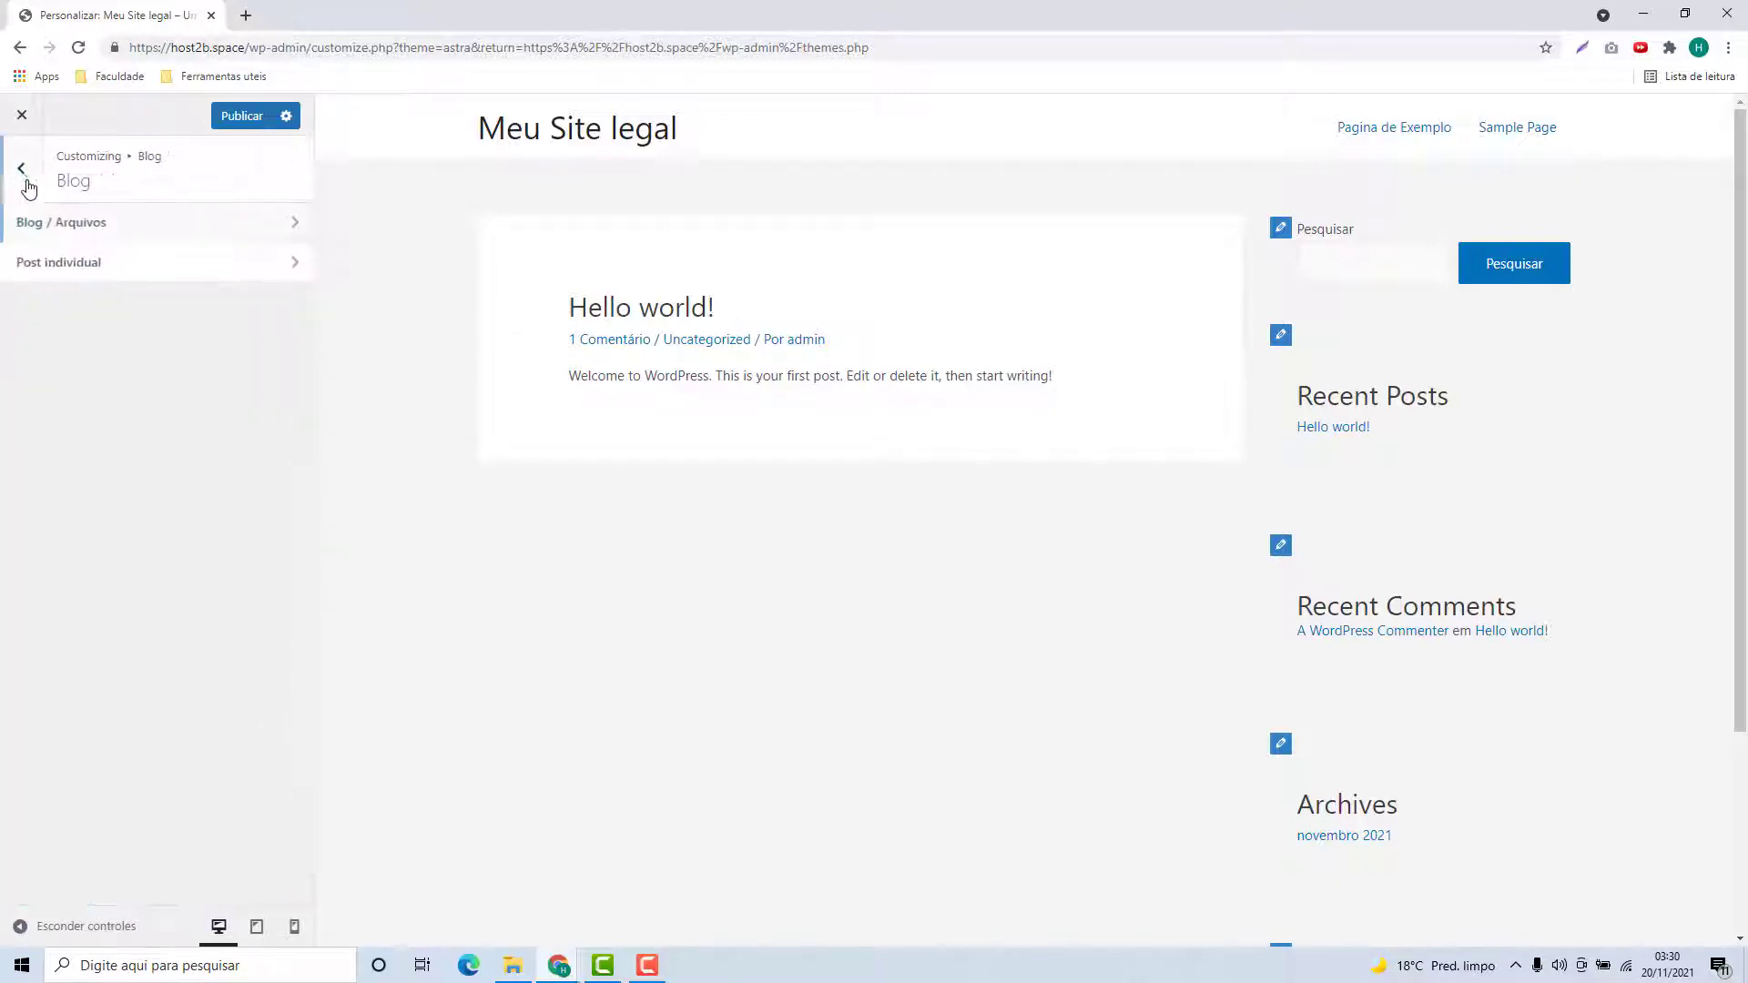
pyautogui.click(78, 273)
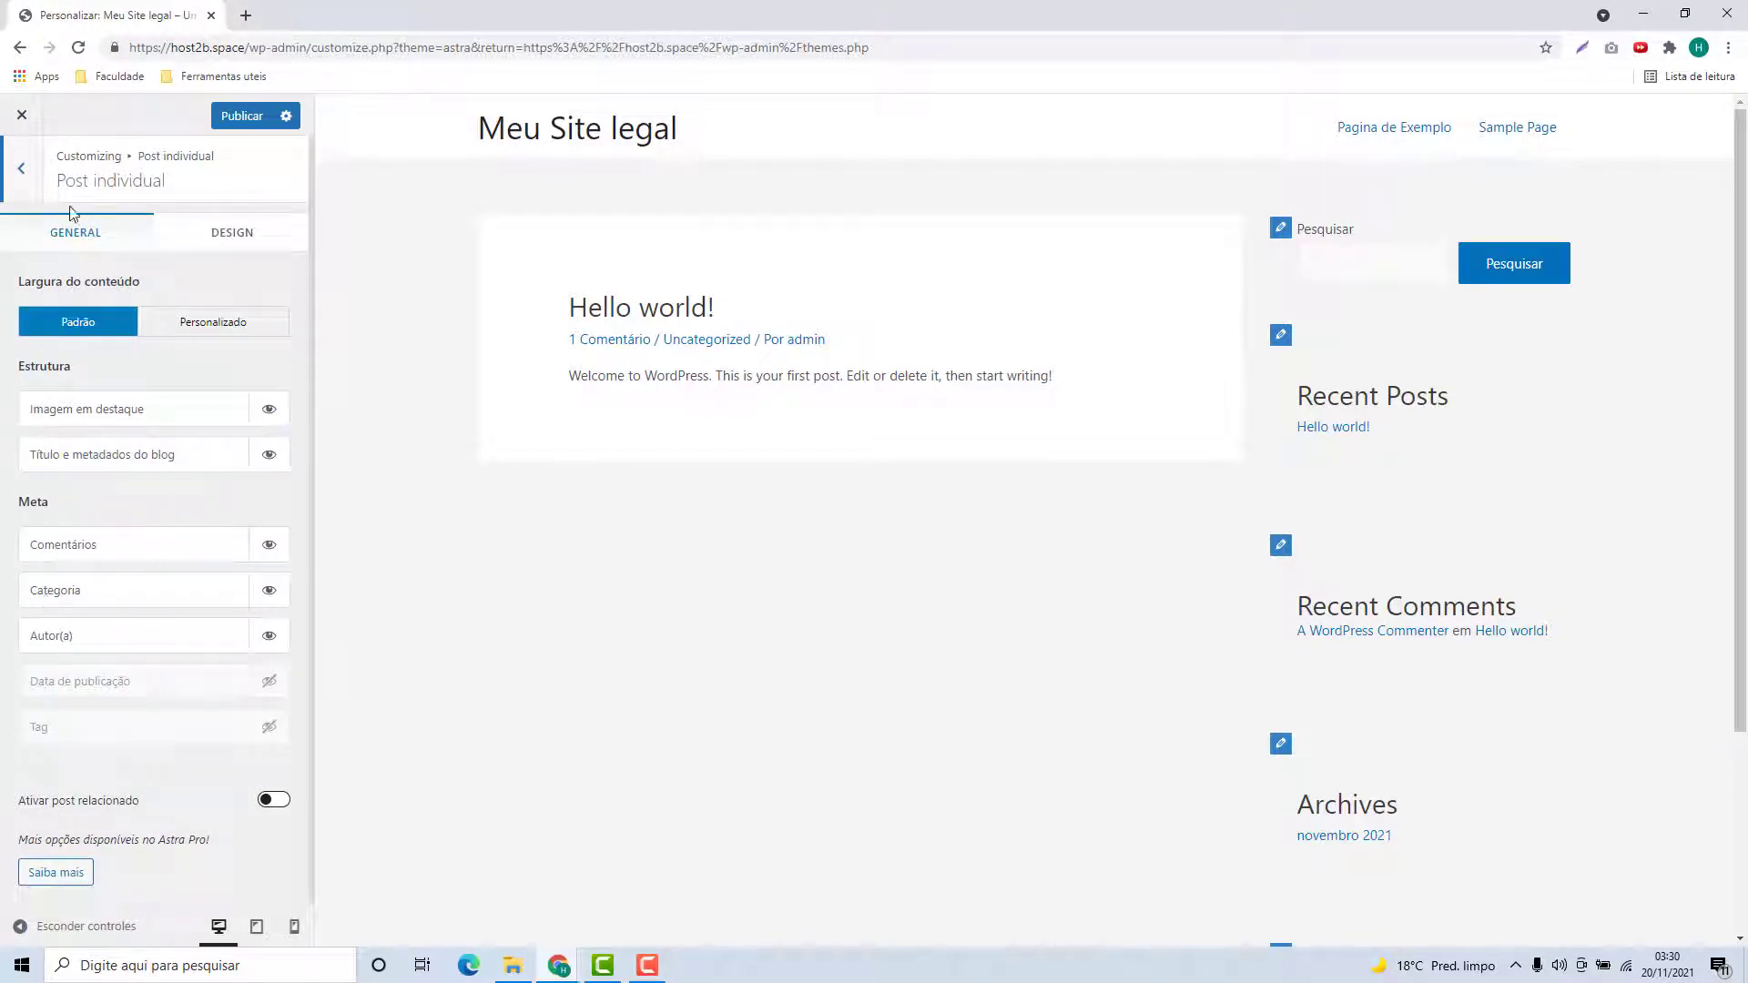
pyautogui.click(24, 182)
pyautogui.click(21, 175)
# Examine the sidebar settings (Lateral) and the sidebar's content in the site preview.
pyautogui.click(106, 501)
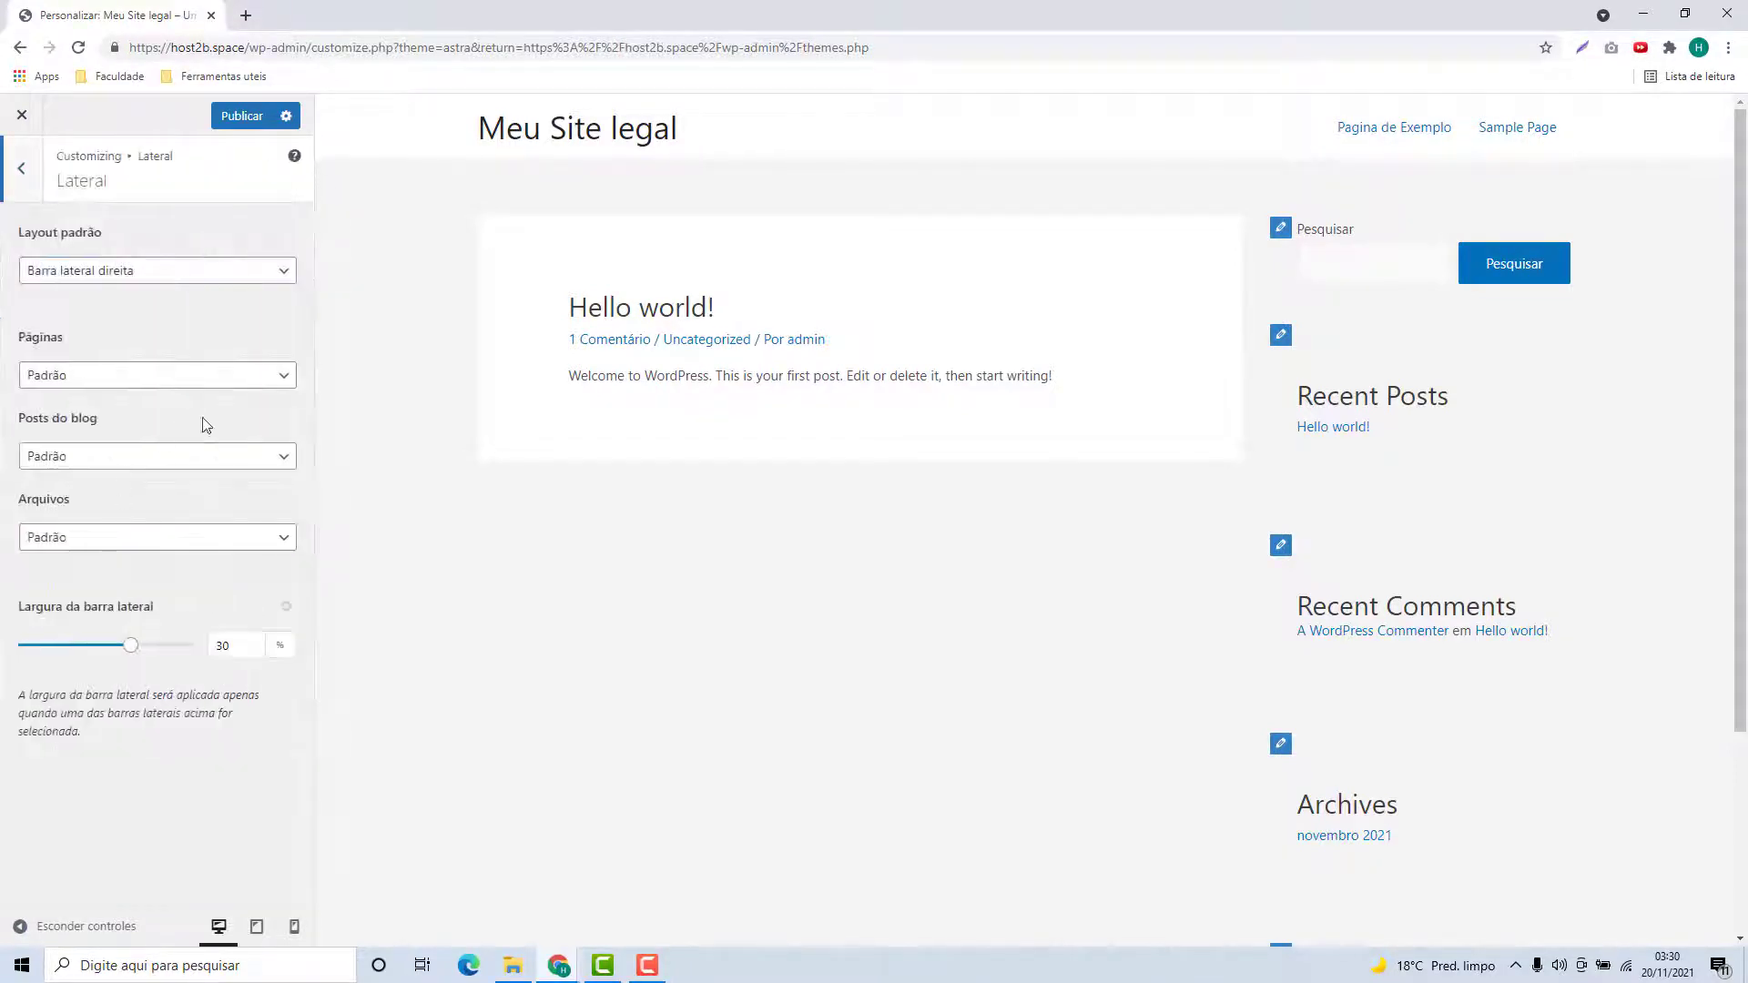
pyautogui.scroll(-3, 1479, 792)
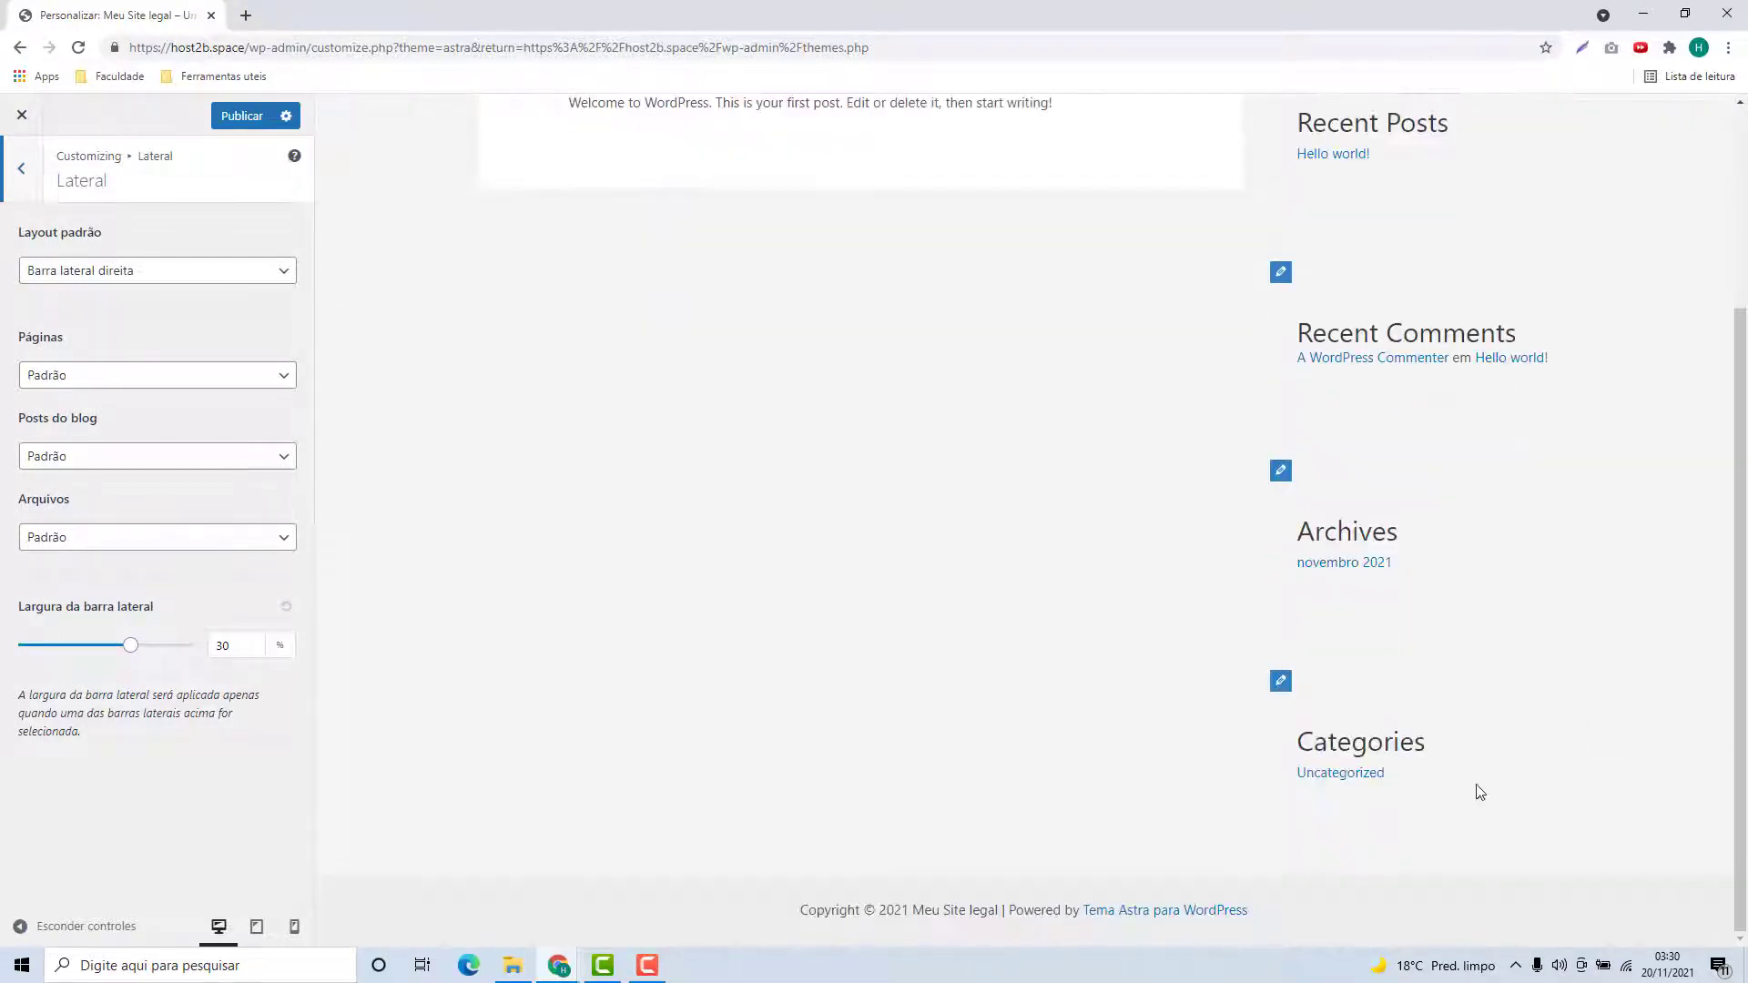
pyautogui.scroll(3, 1256, 472)
pyautogui.click(21, 169)
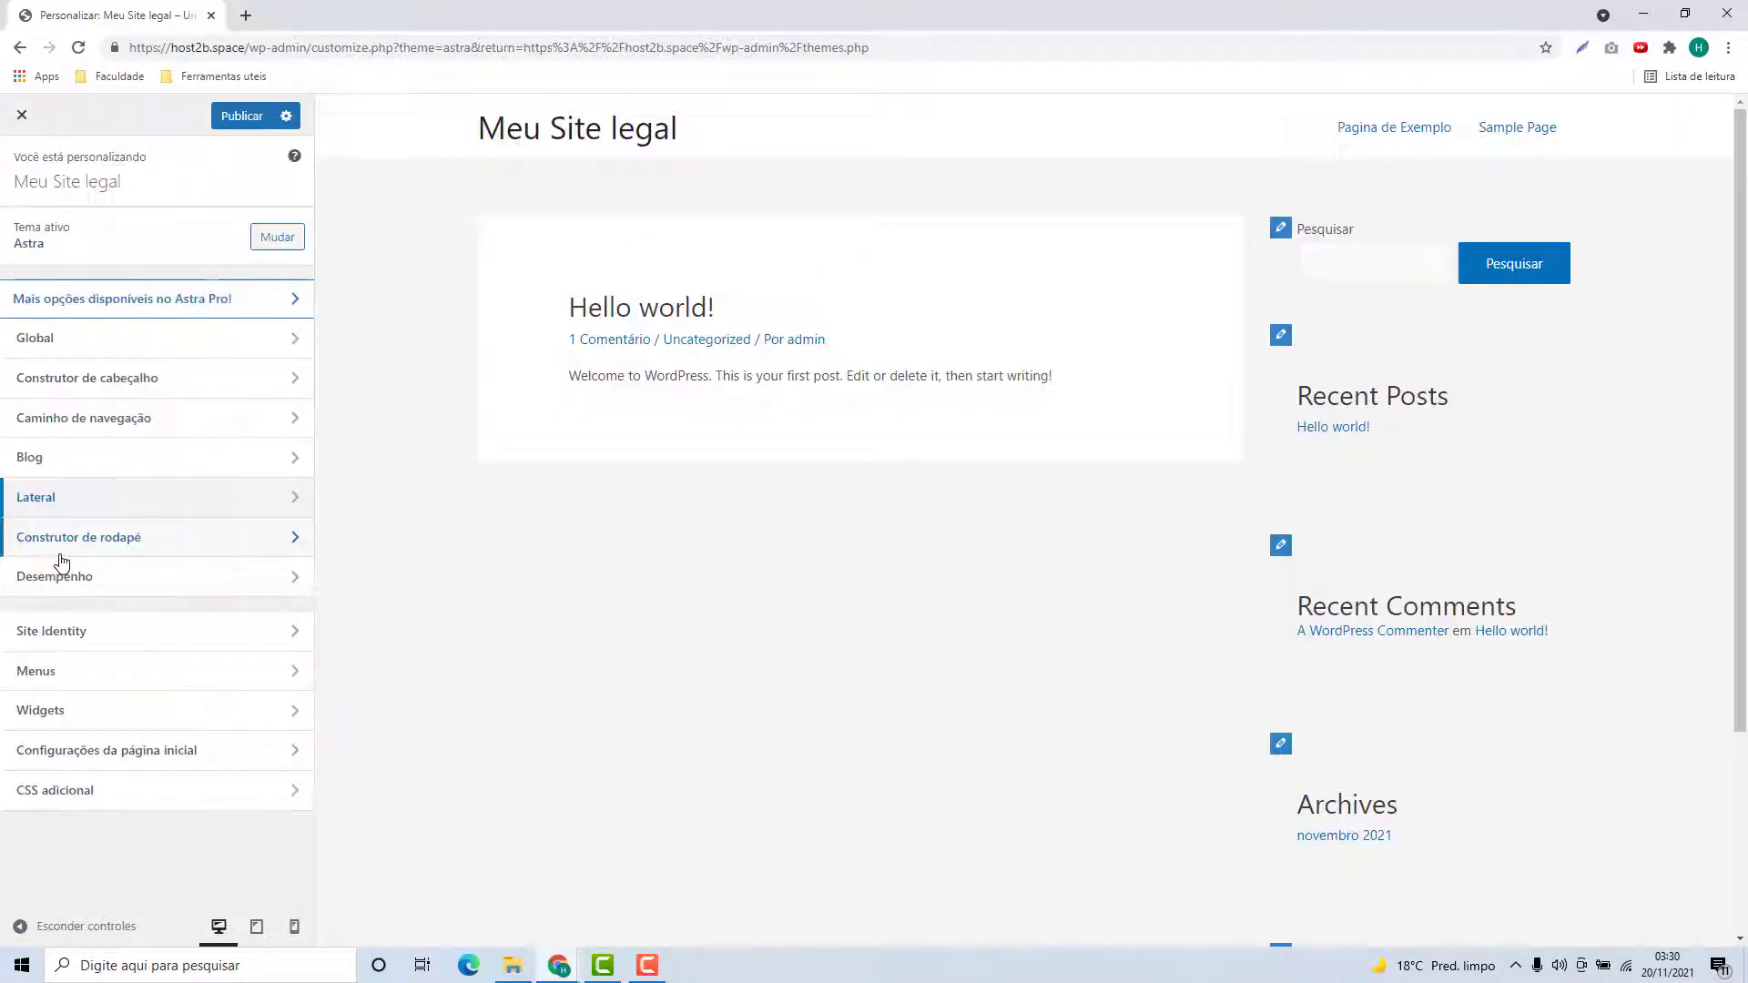
# Examine the footer builder (Construtor de rodapé) and the performance settings (Desempenho).
pyautogui.click(60, 551)
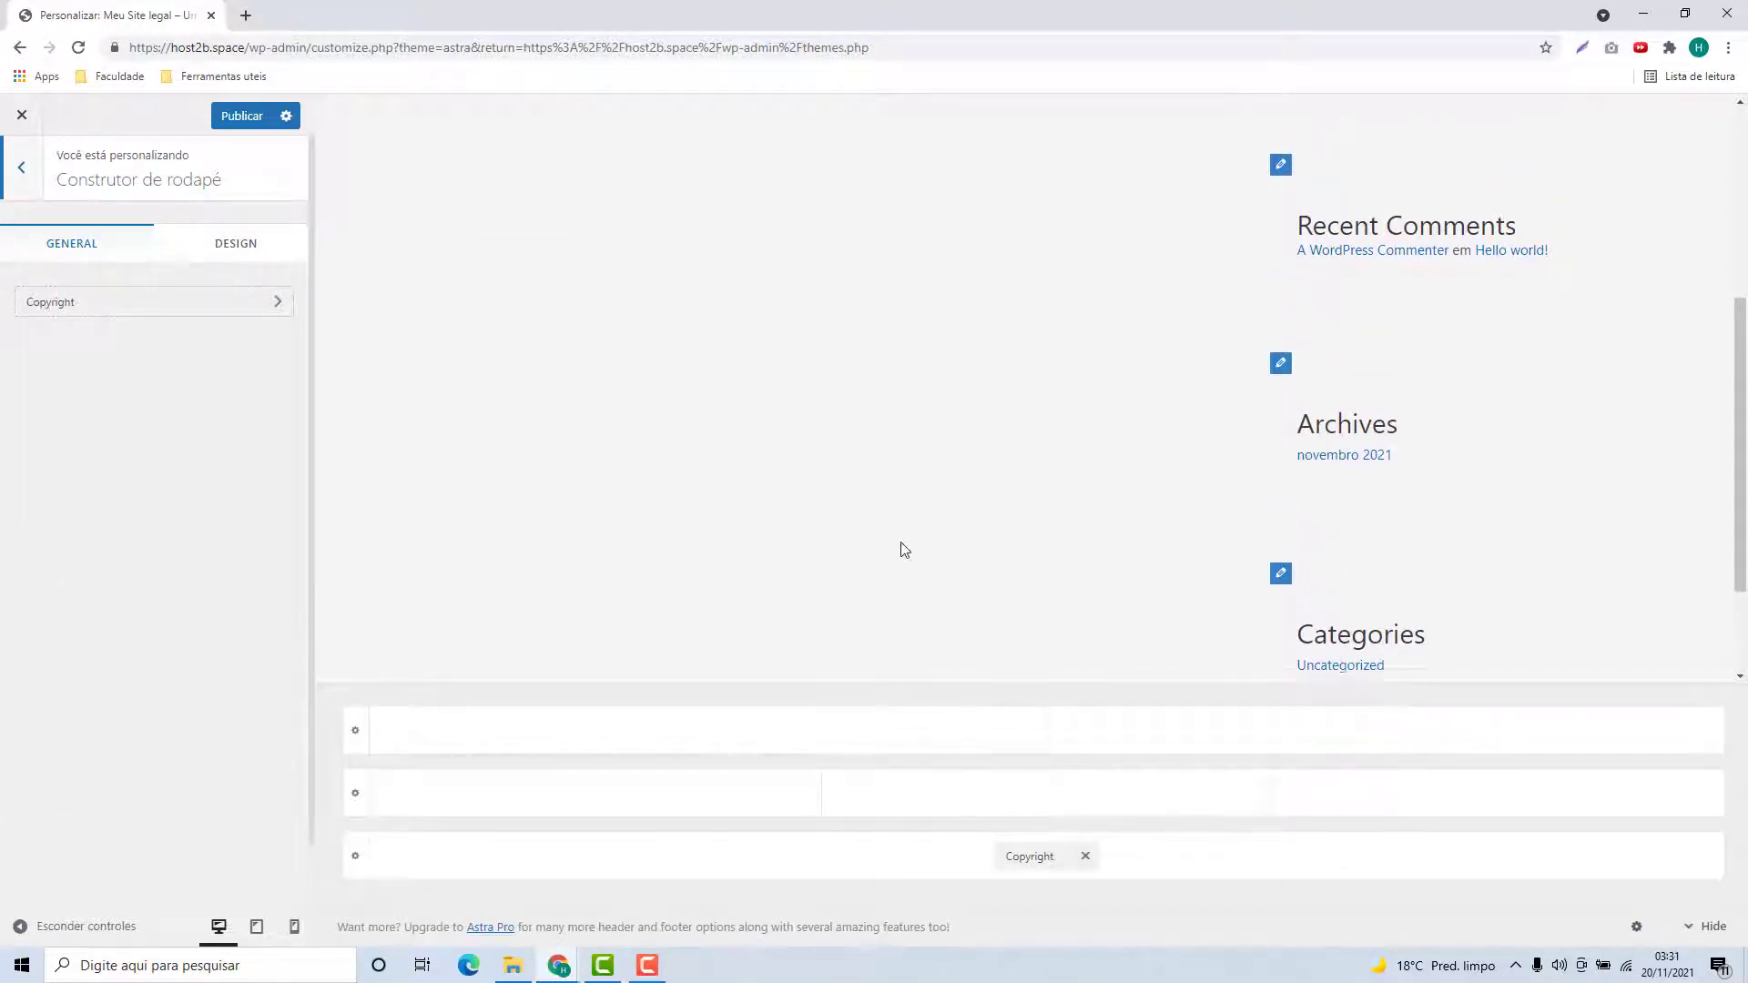
pyautogui.click(22, 169)
pyautogui.click(110, 592)
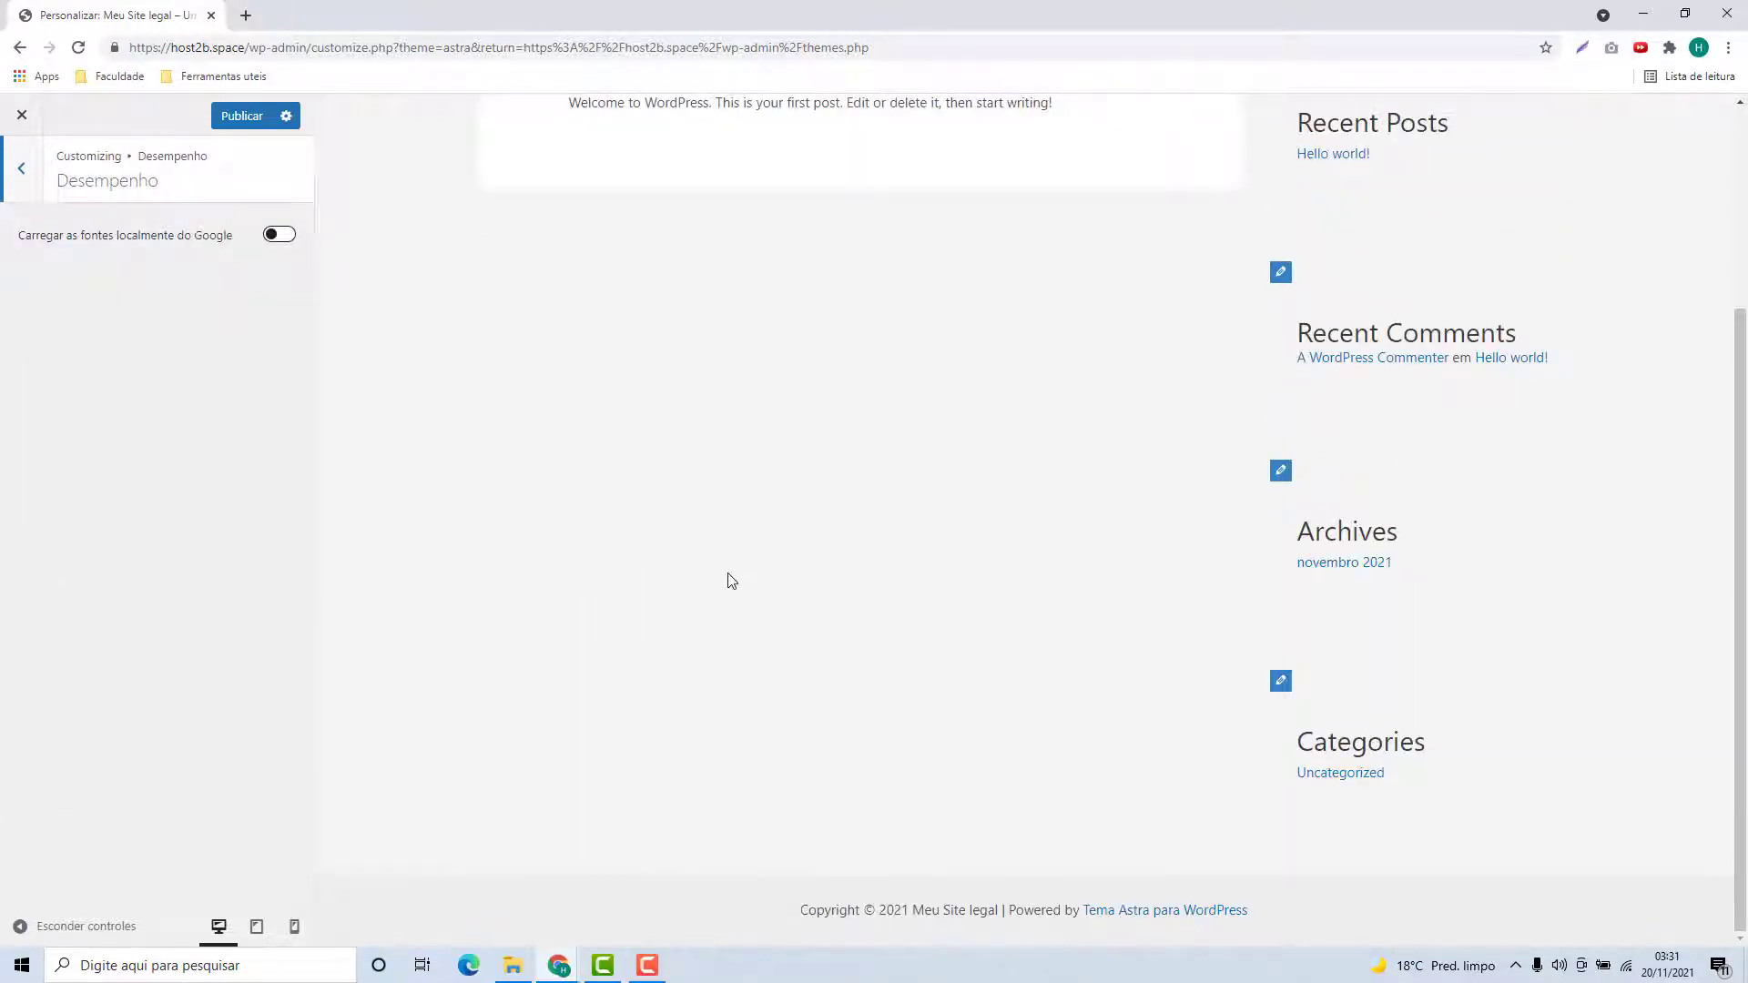
pyautogui.scroll(3, 730, 580)
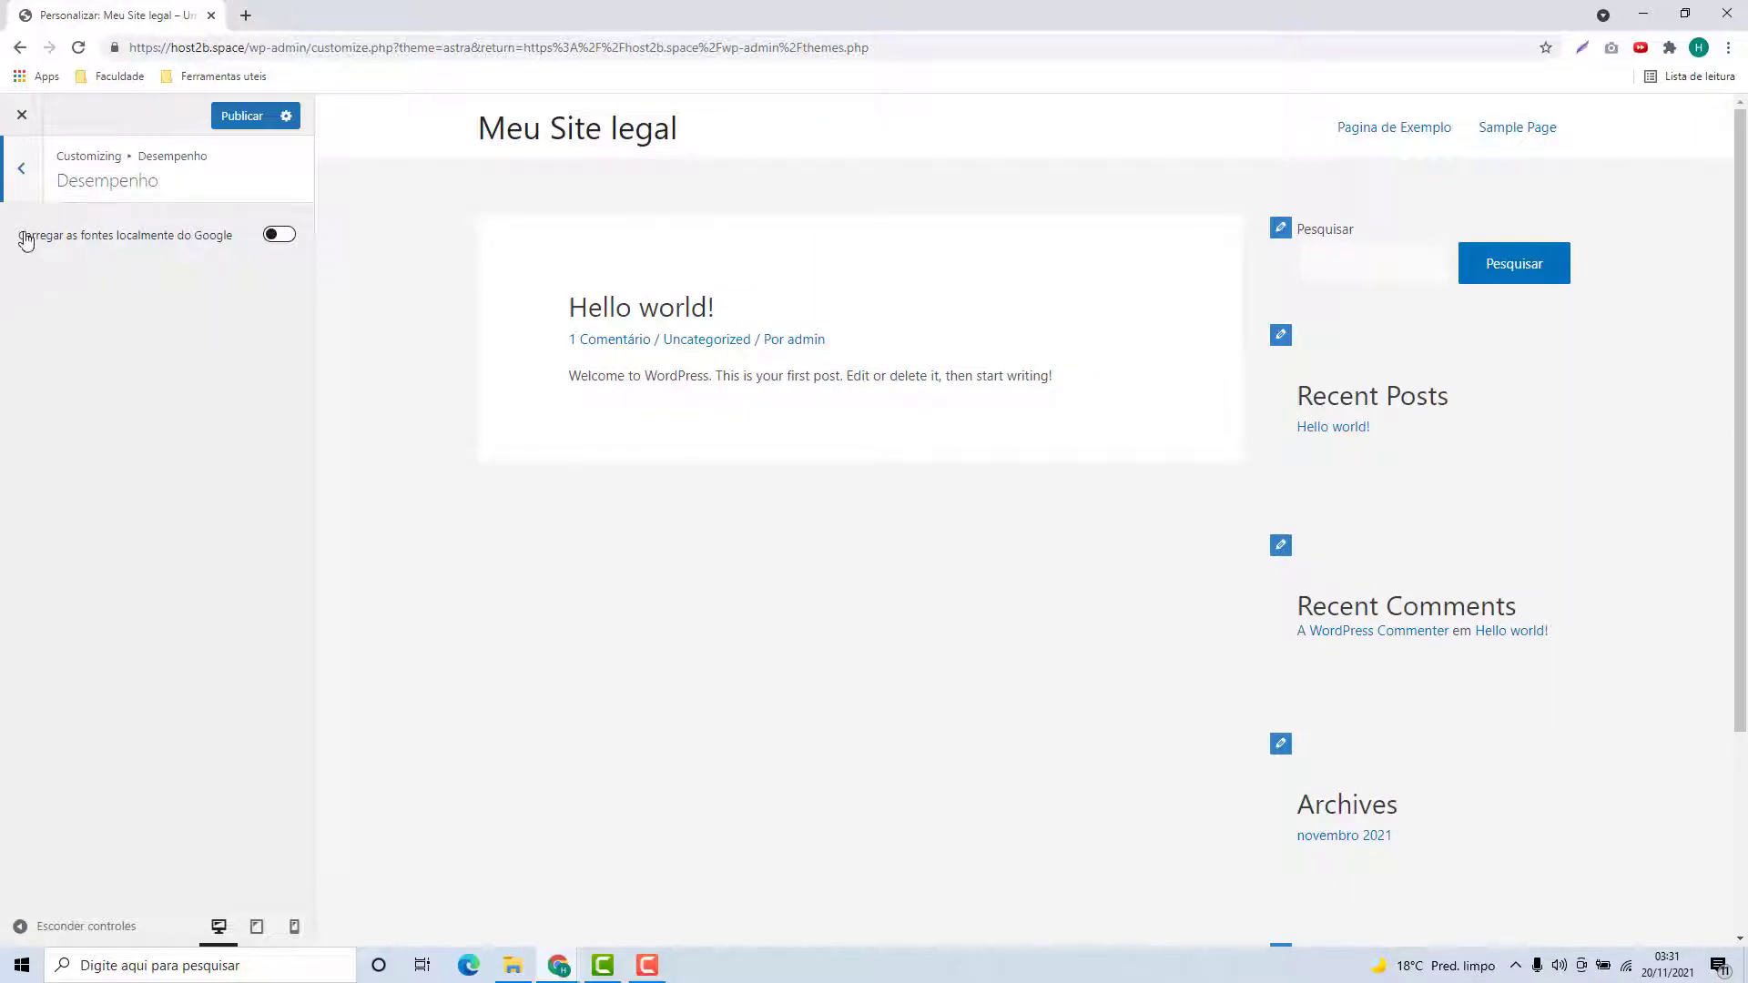
# Try the option to load Google fonts locally (Carregar as fontes localmente do Google), switch it back off and leave the performance settings.
pyautogui.click(277, 238)
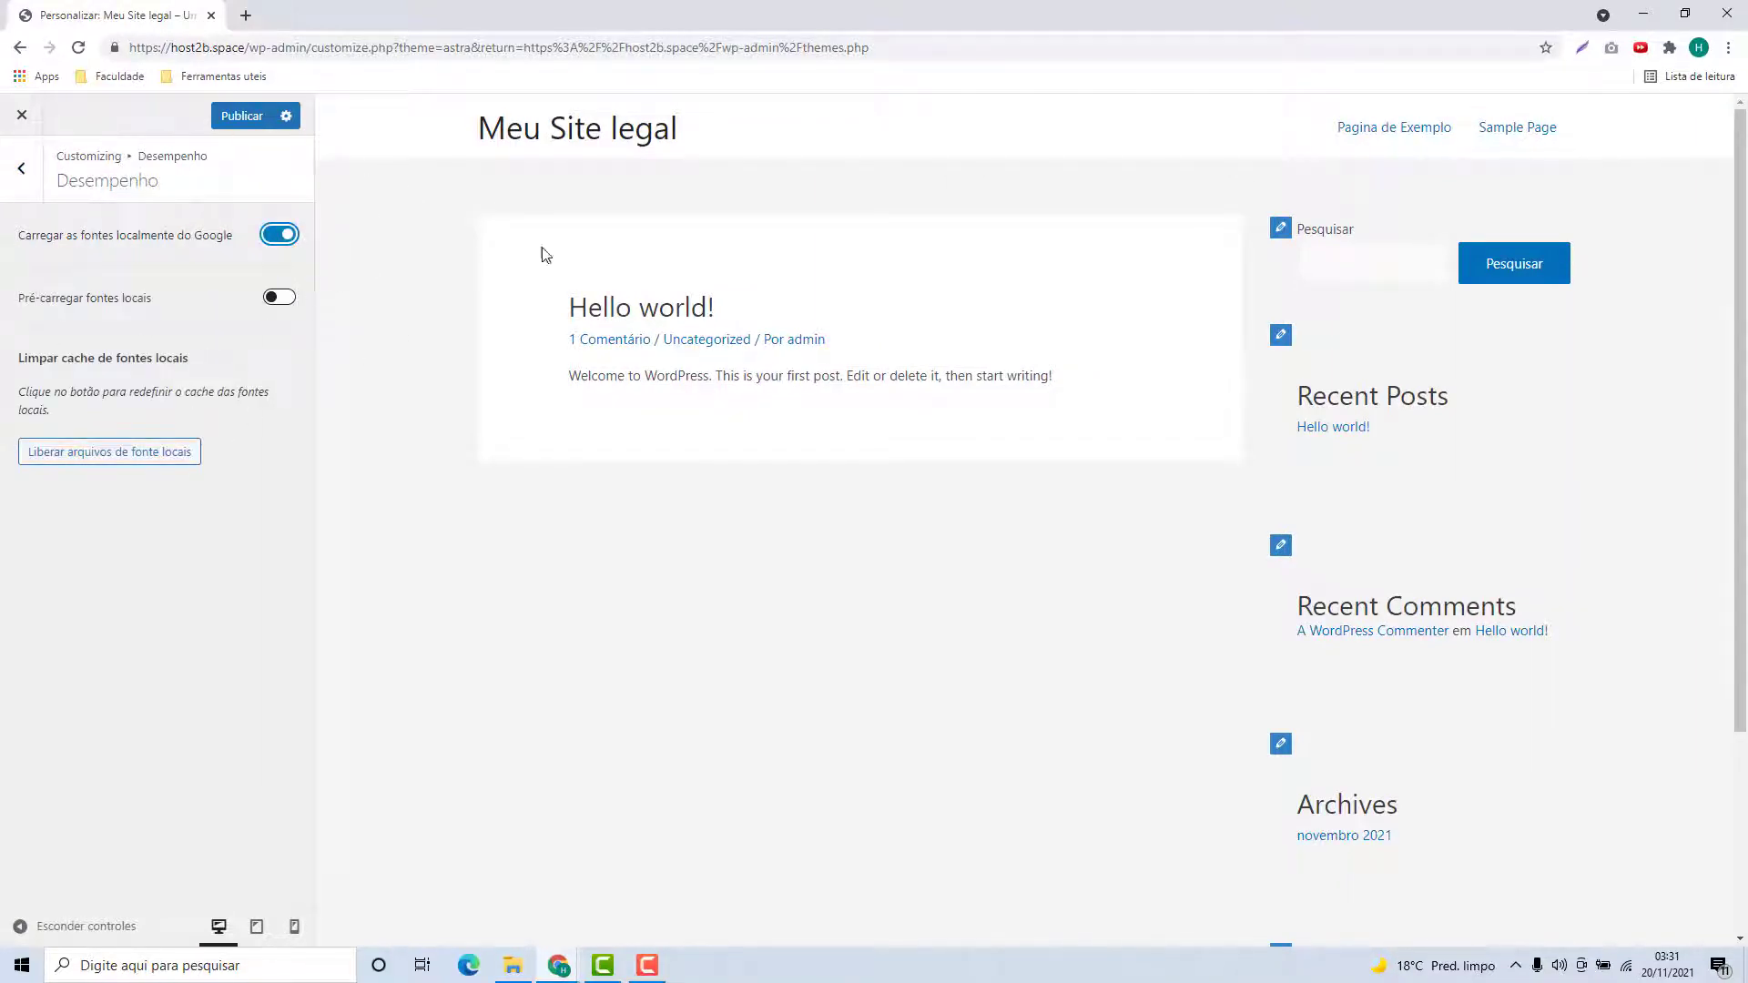
pyautogui.click(285, 238)
pyautogui.click(33, 180)
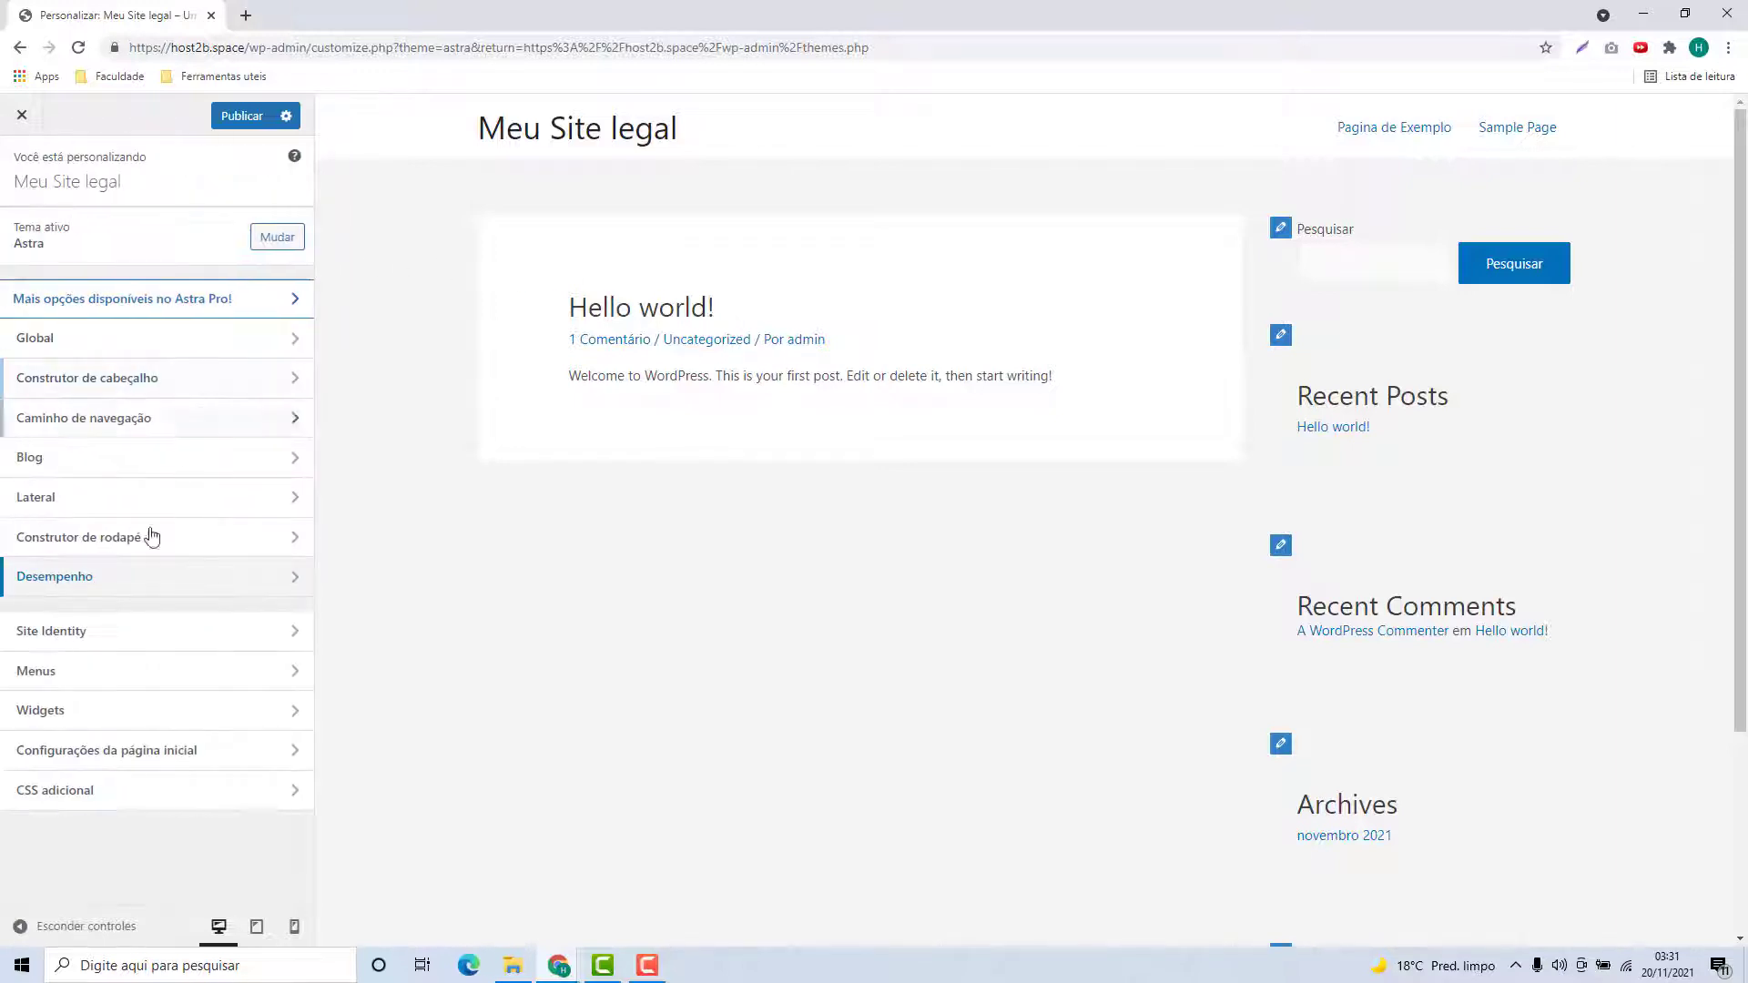
# Examine the Site Identity settings, including the site title and logo options (Título do site e configurações de logo).
pyautogui.click(86, 631)
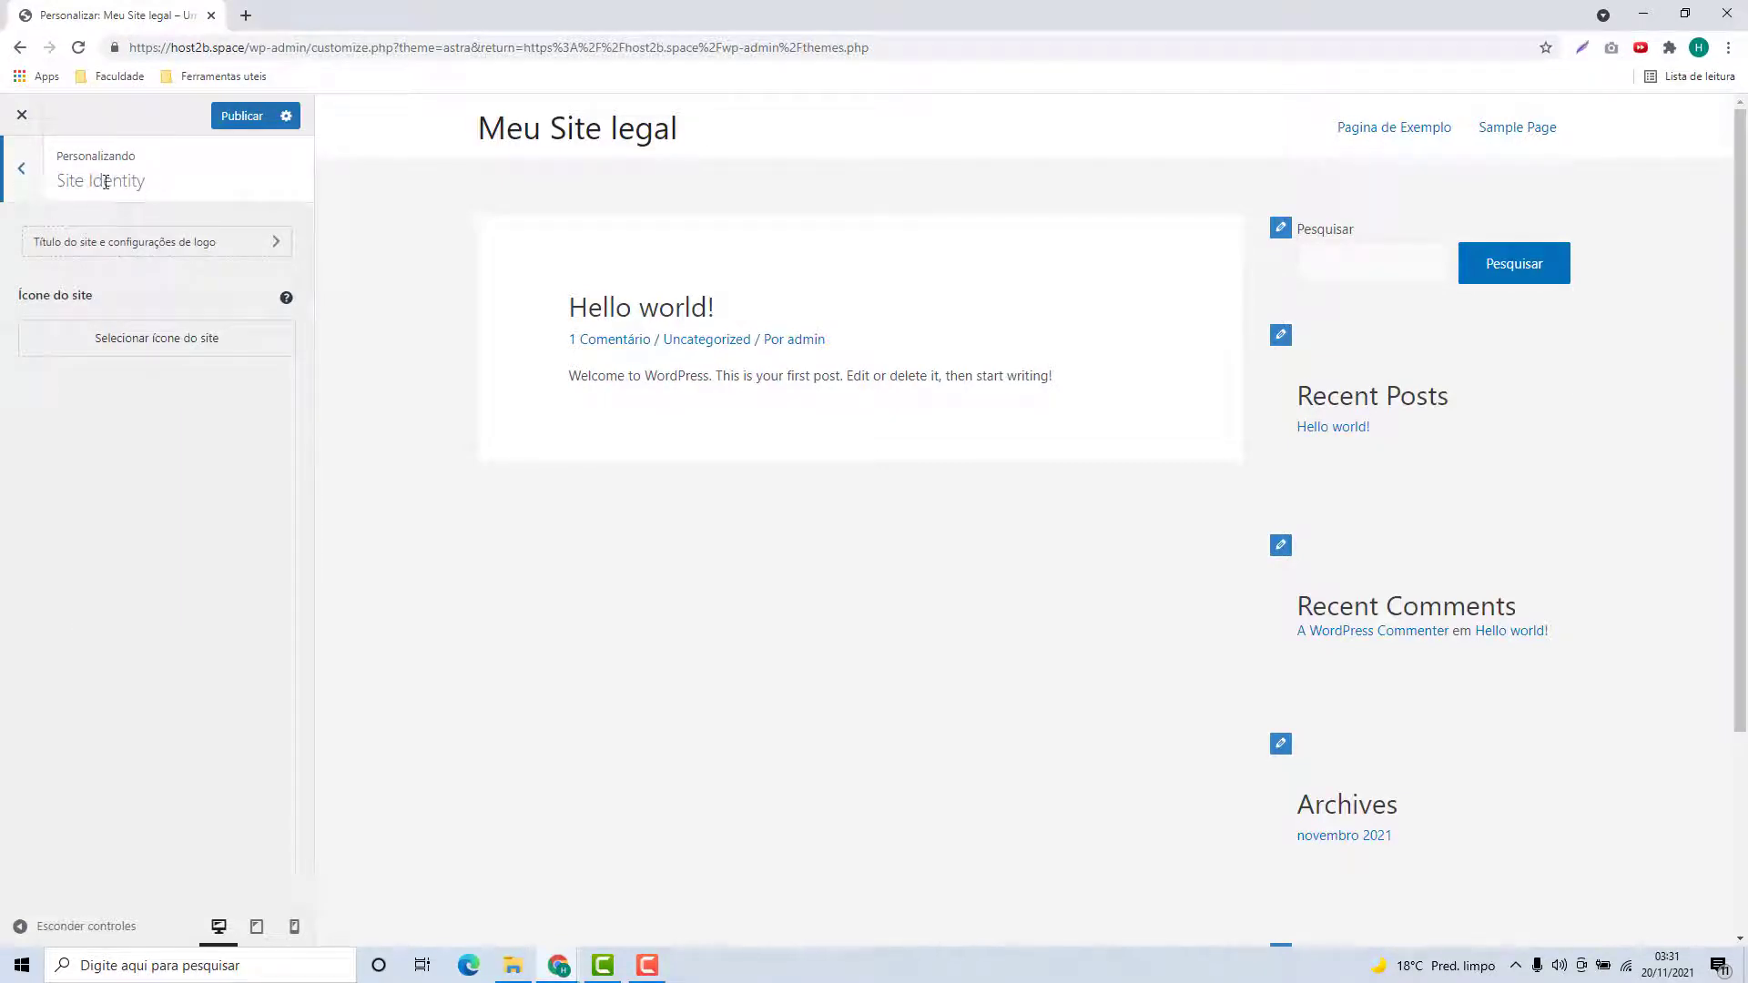
pyautogui.click(129, 242)
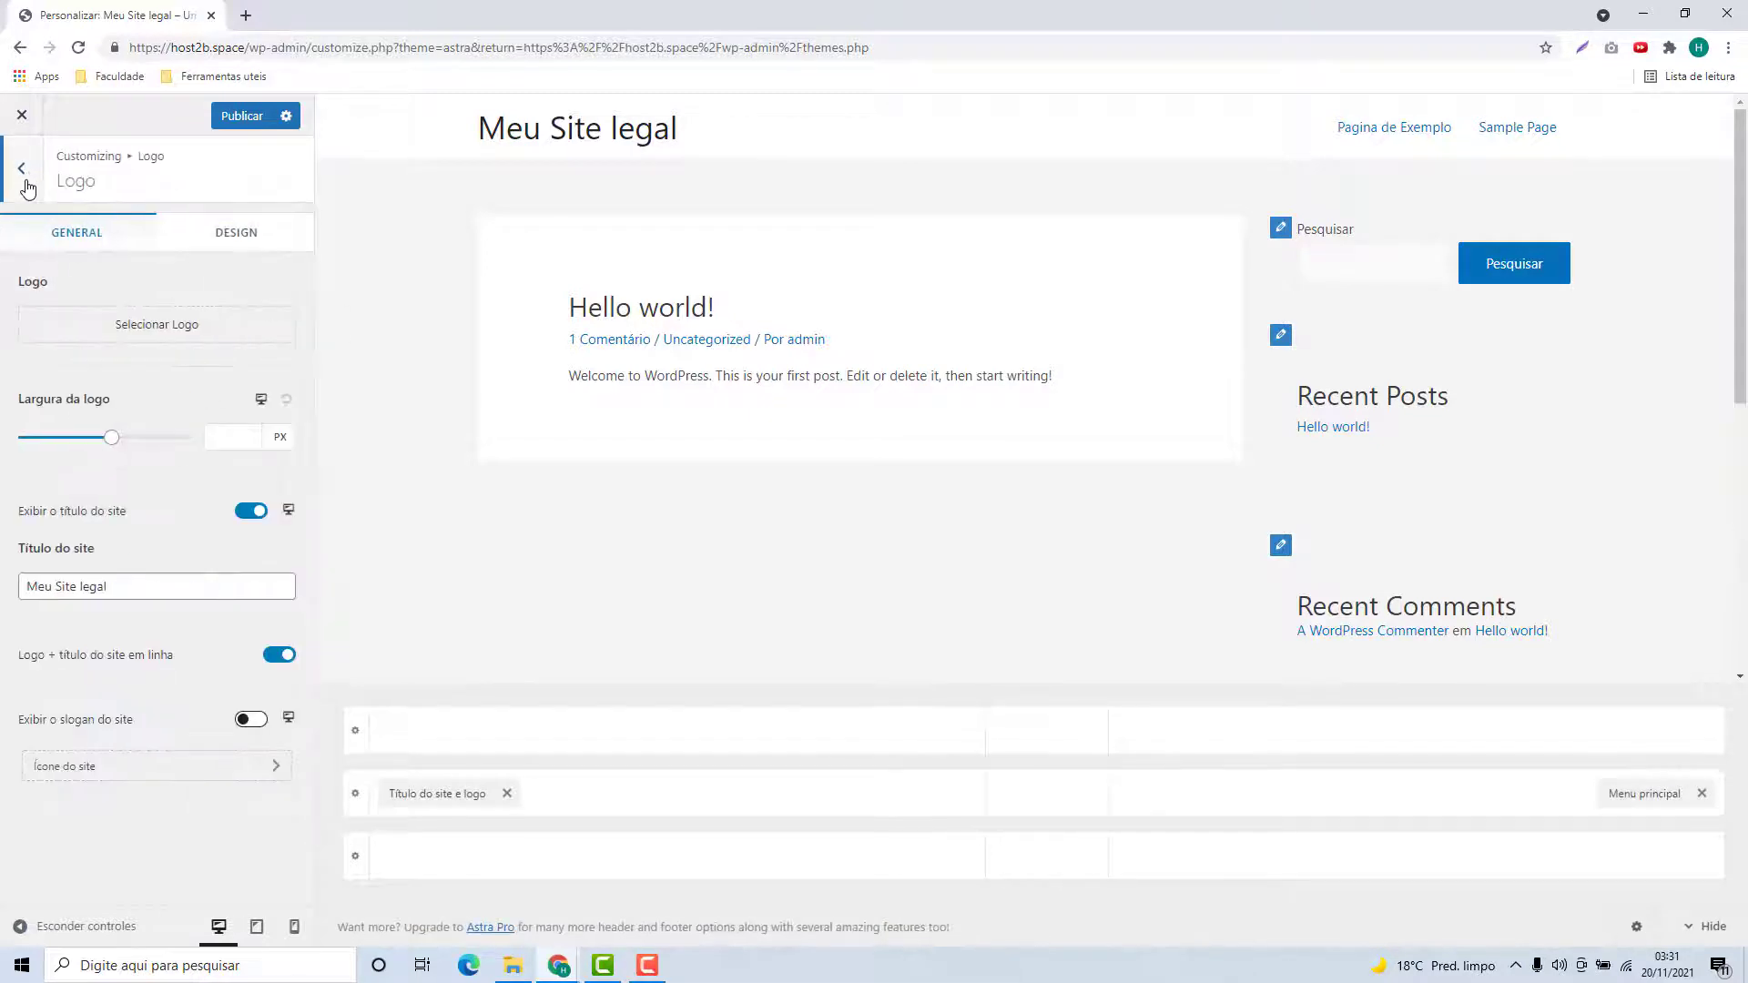
pyautogui.click(25, 182)
pyautogui.click(23, 182)
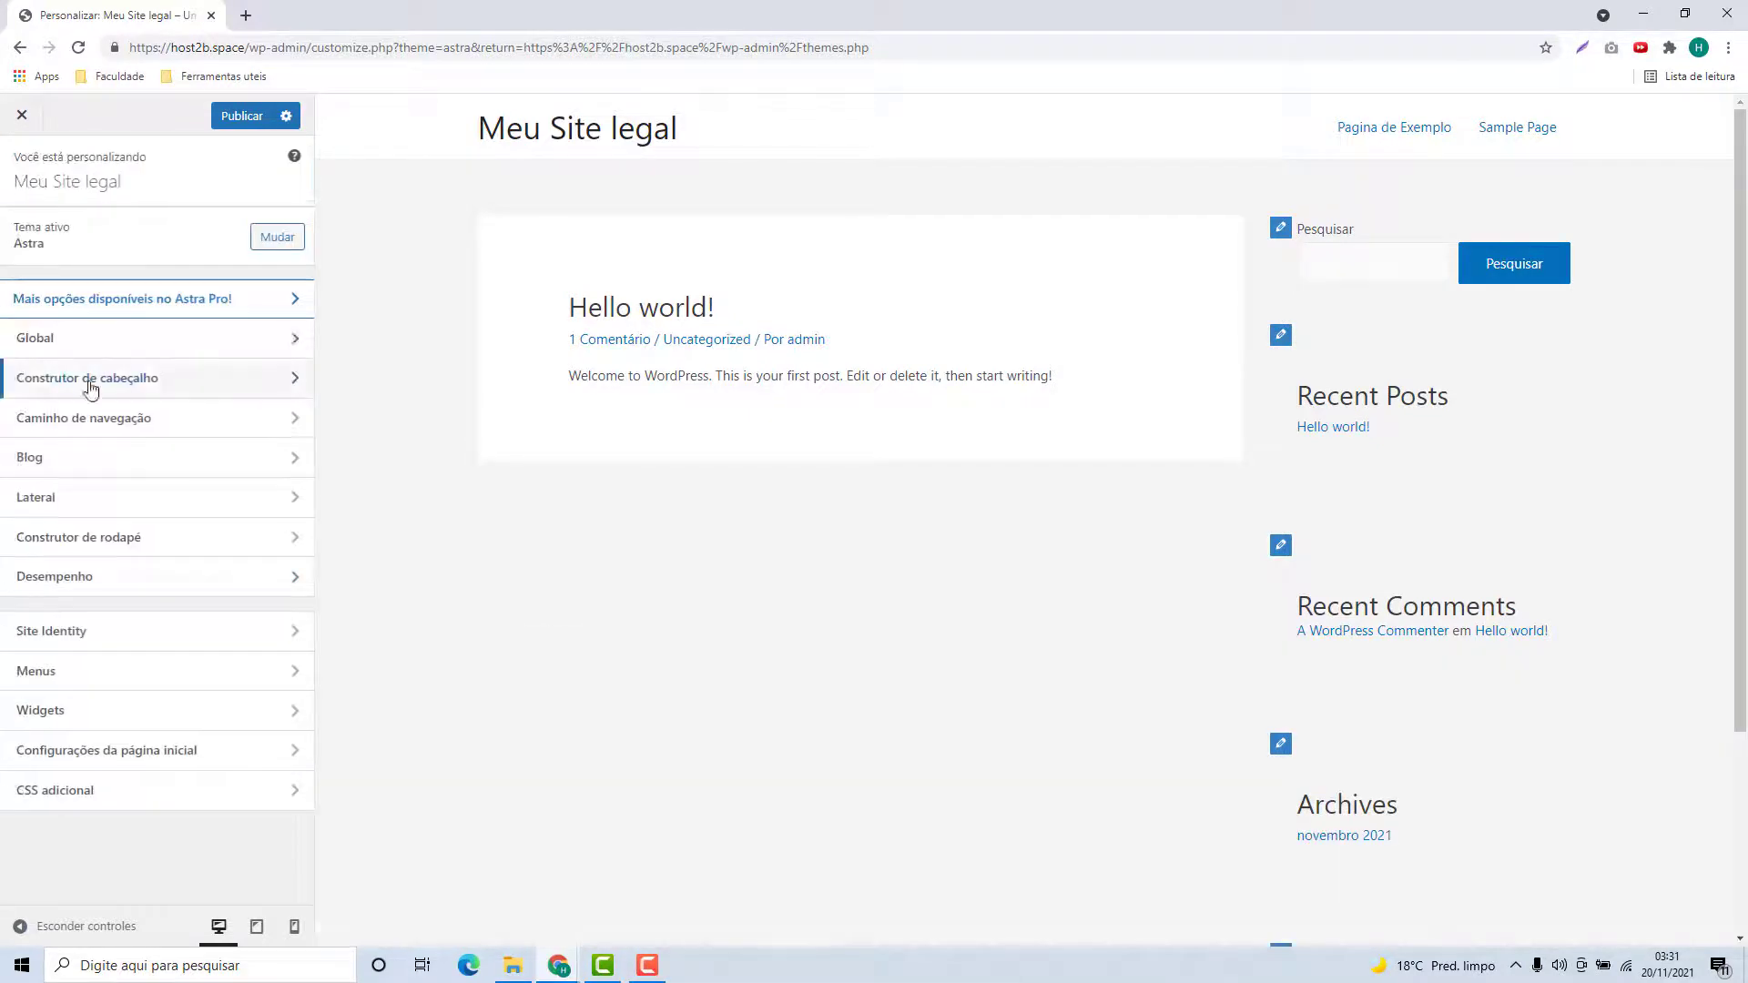
# Examine the Menus settings and the Widgets settings with the main sidebar (Barra lateral principal).
pyautogui.click(125, 681)
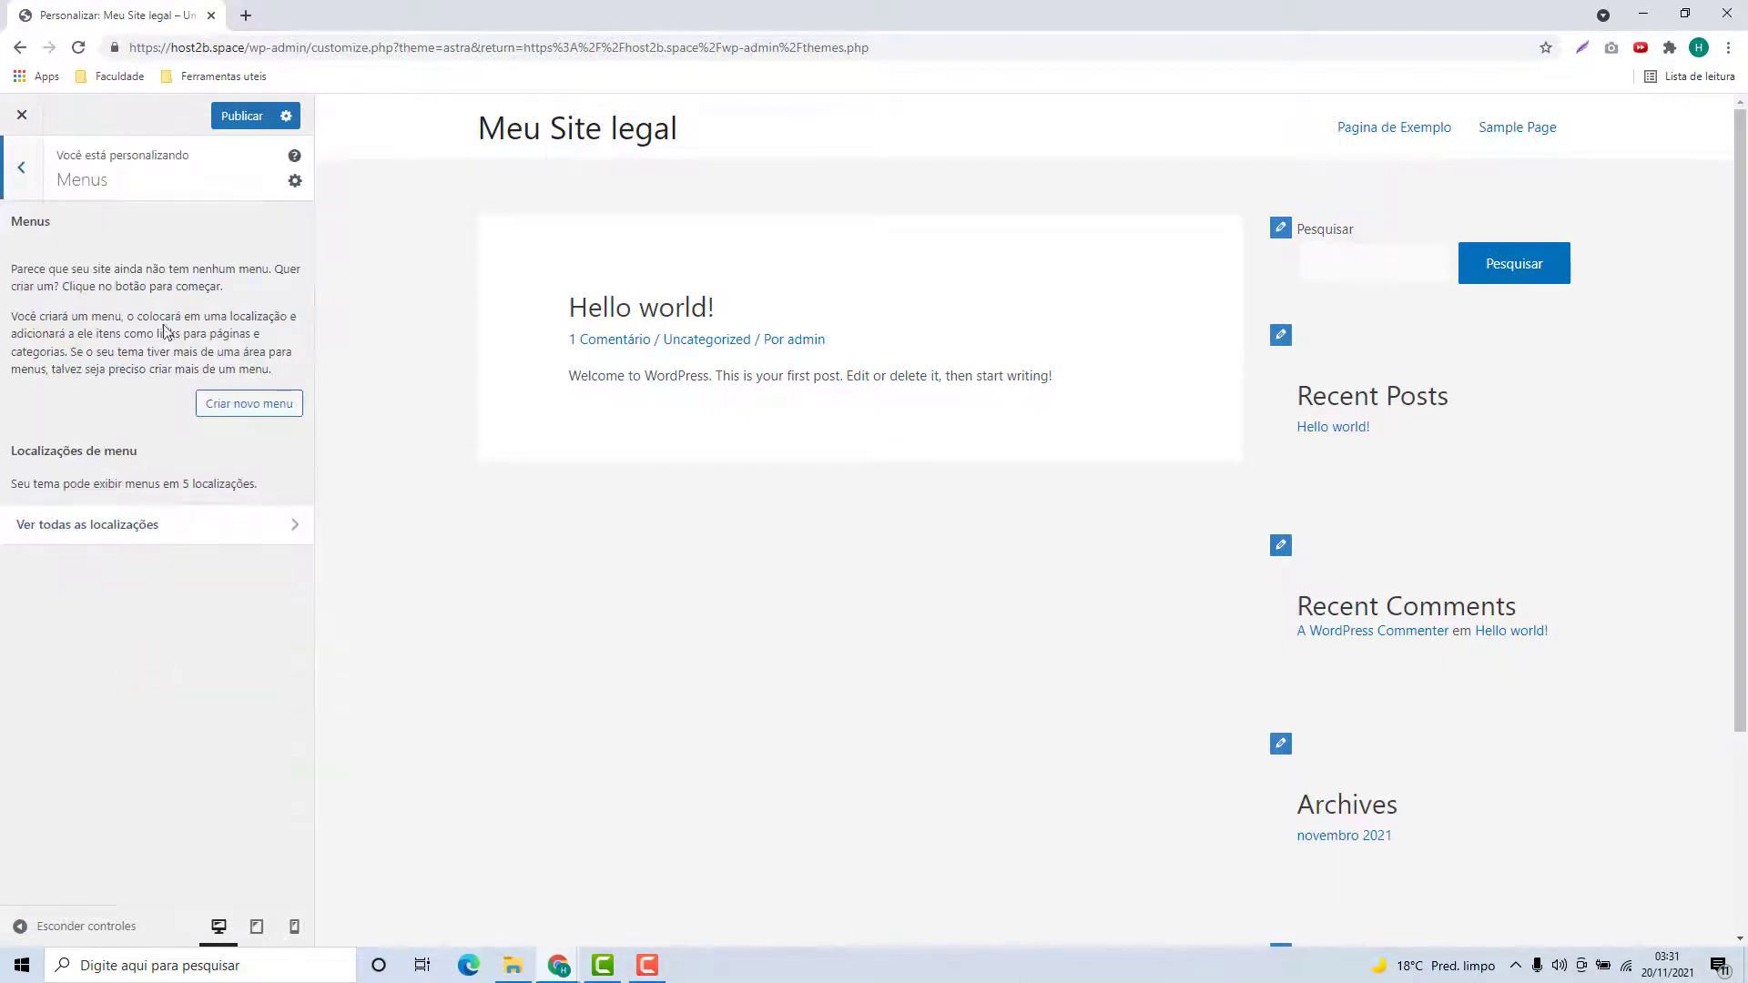
pyautogui.click(22, 167)
pyautogui.click(70, 715)
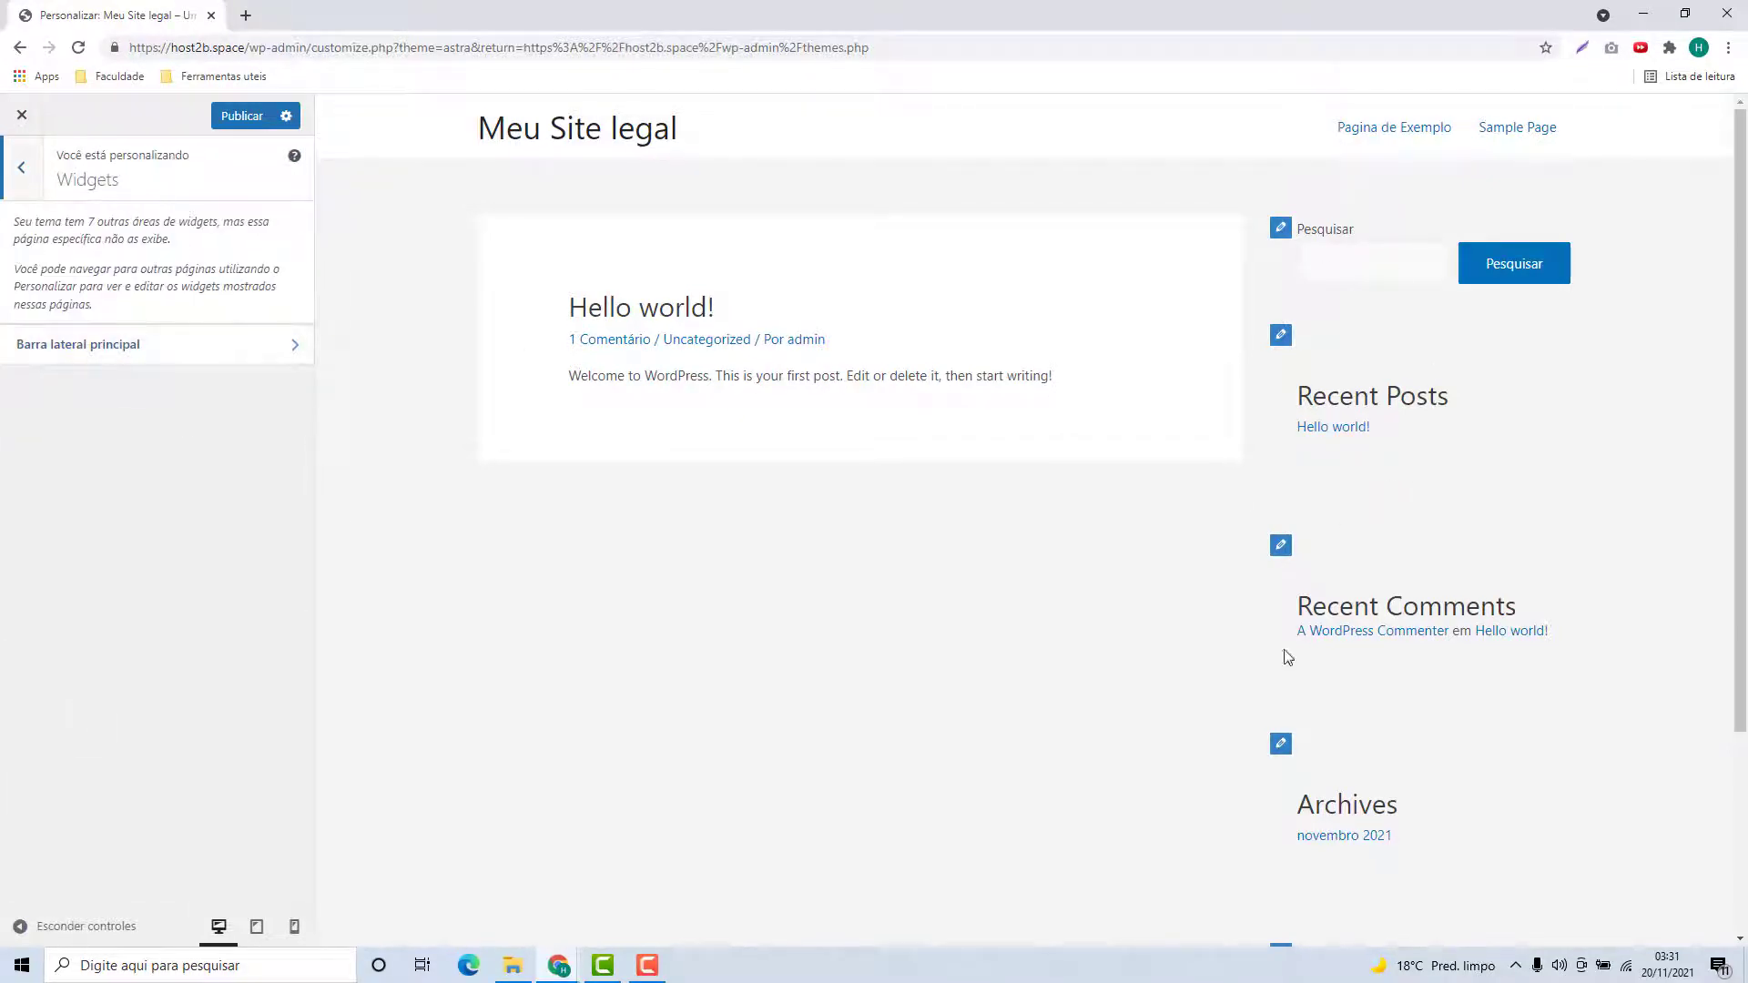
pyautogui.click(86, 351)
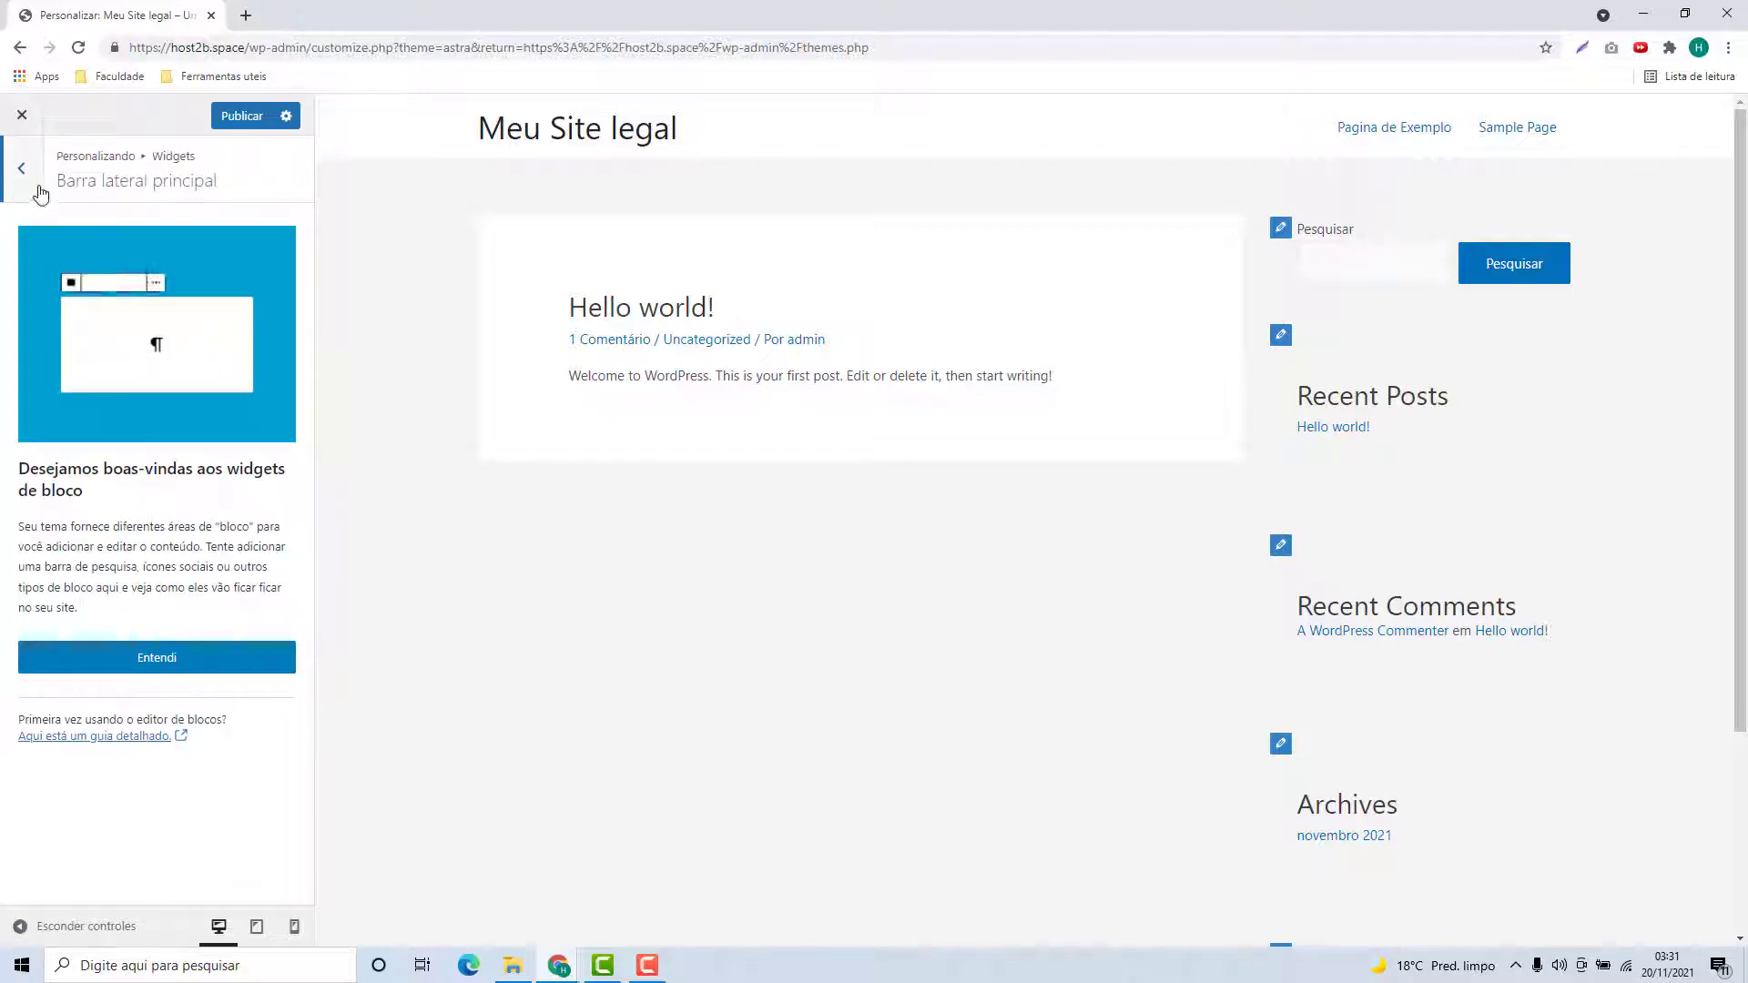
pyautogui.click(37, 188)
pyautogui.click(31, 185)
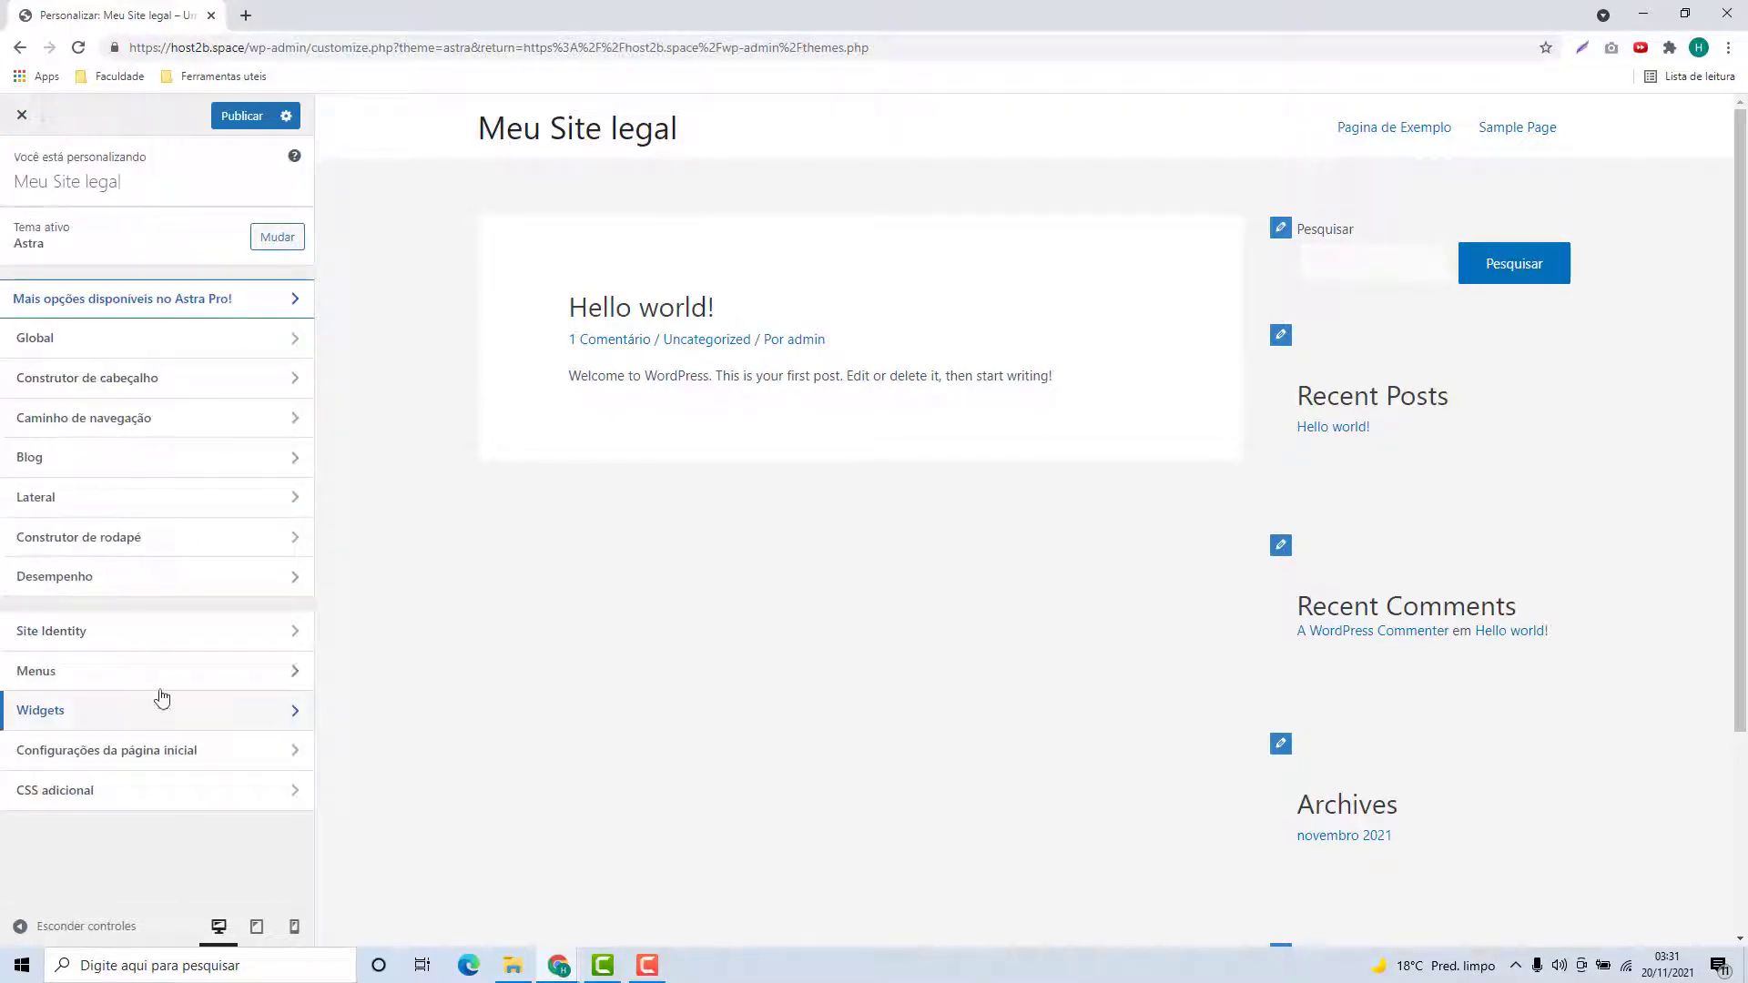
# Examine the homepage settings (Configurações da página inicial) and the additional CSS editor (CSS adicional).
pyautogui.click(128, 755)
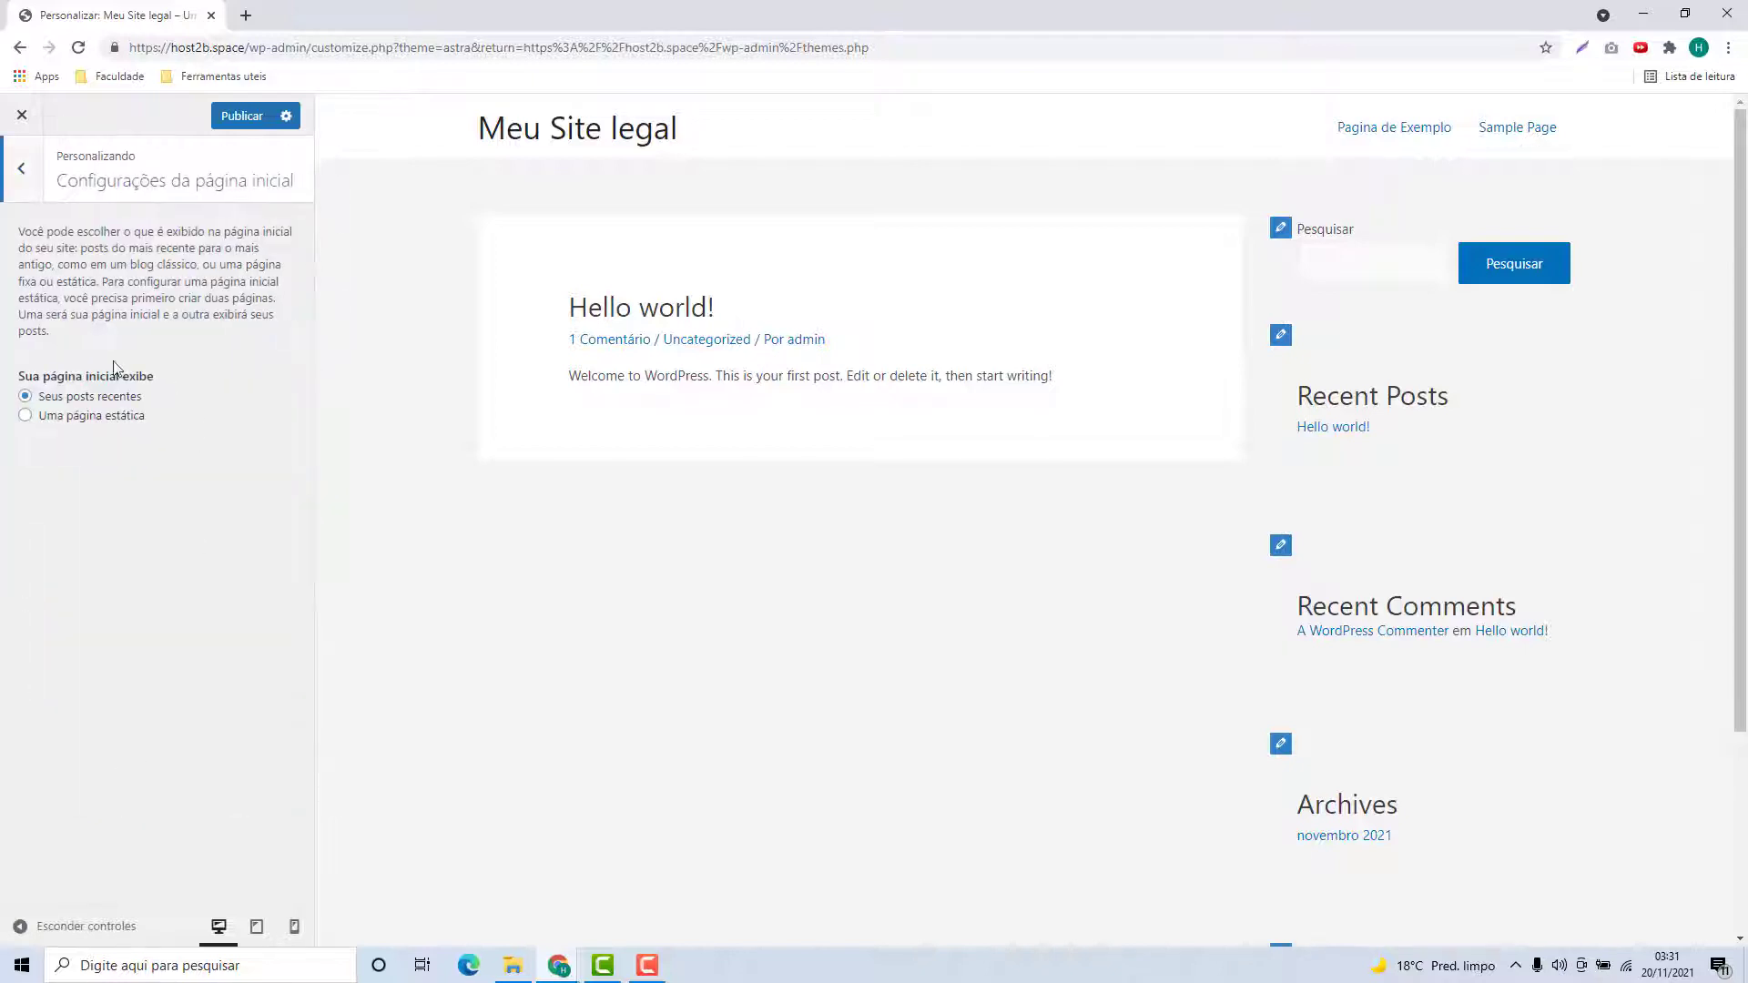
pyautogui.scroll(-1, 846, 107)
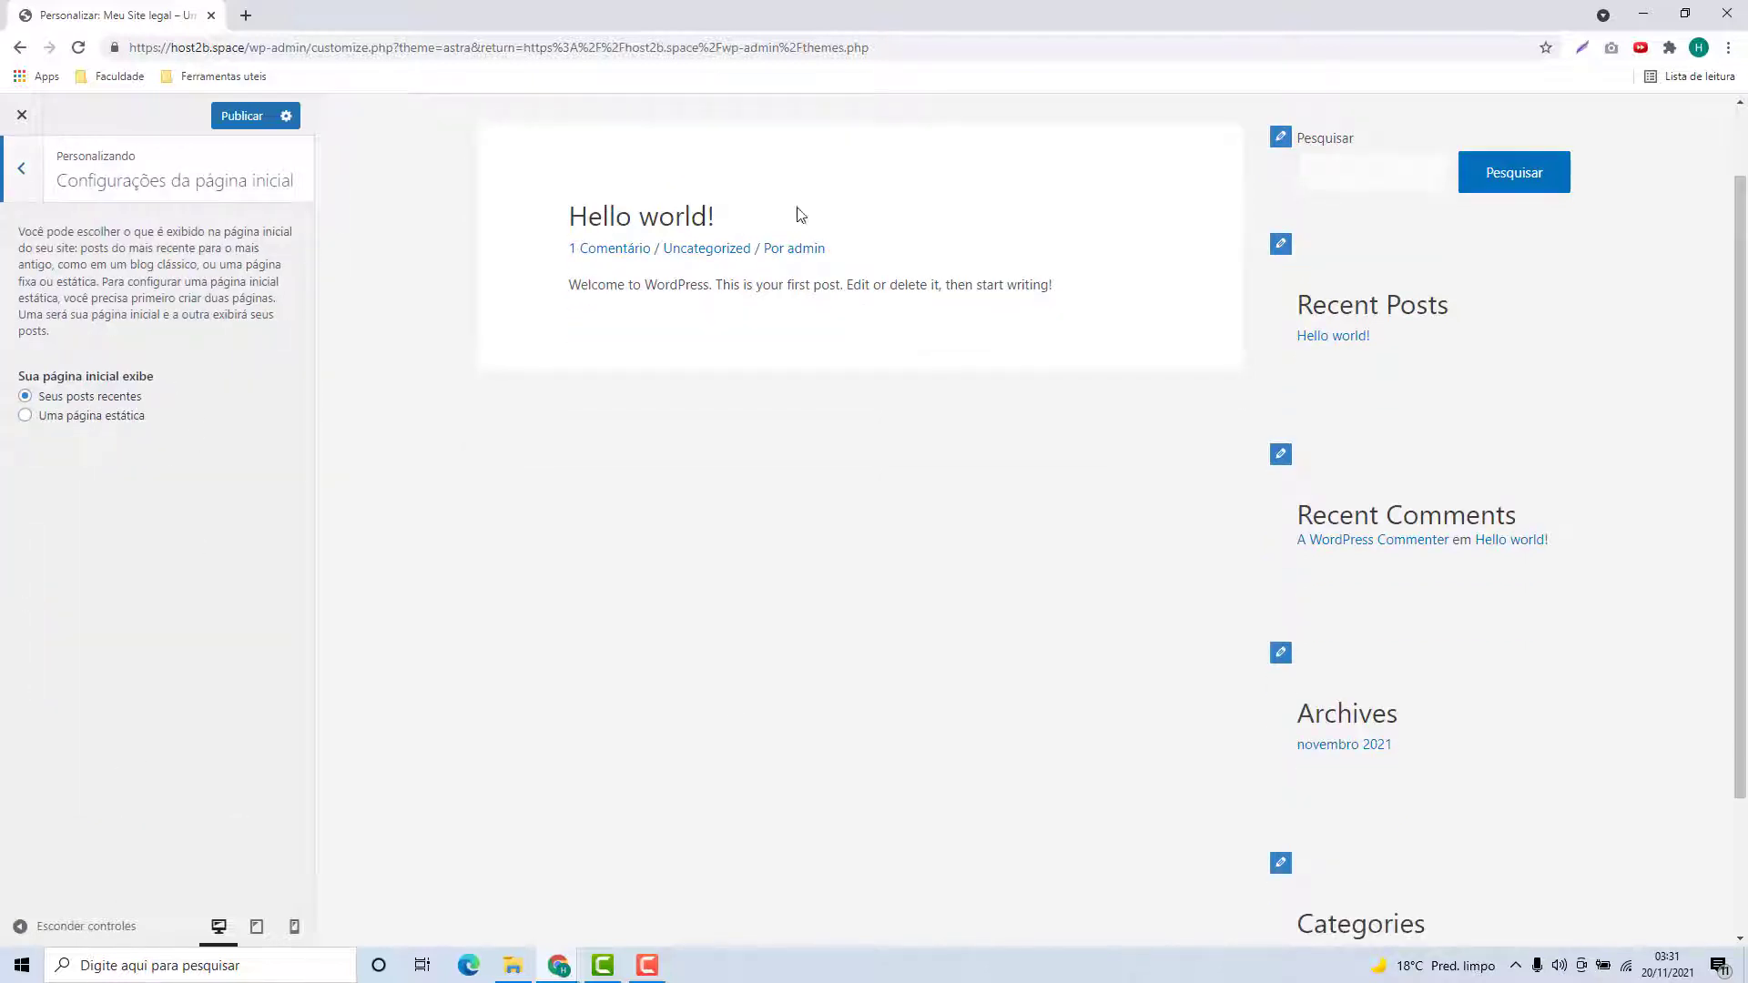
pyautogui.scroll(1, 796, 432)
pyautogui.click(20, 191)
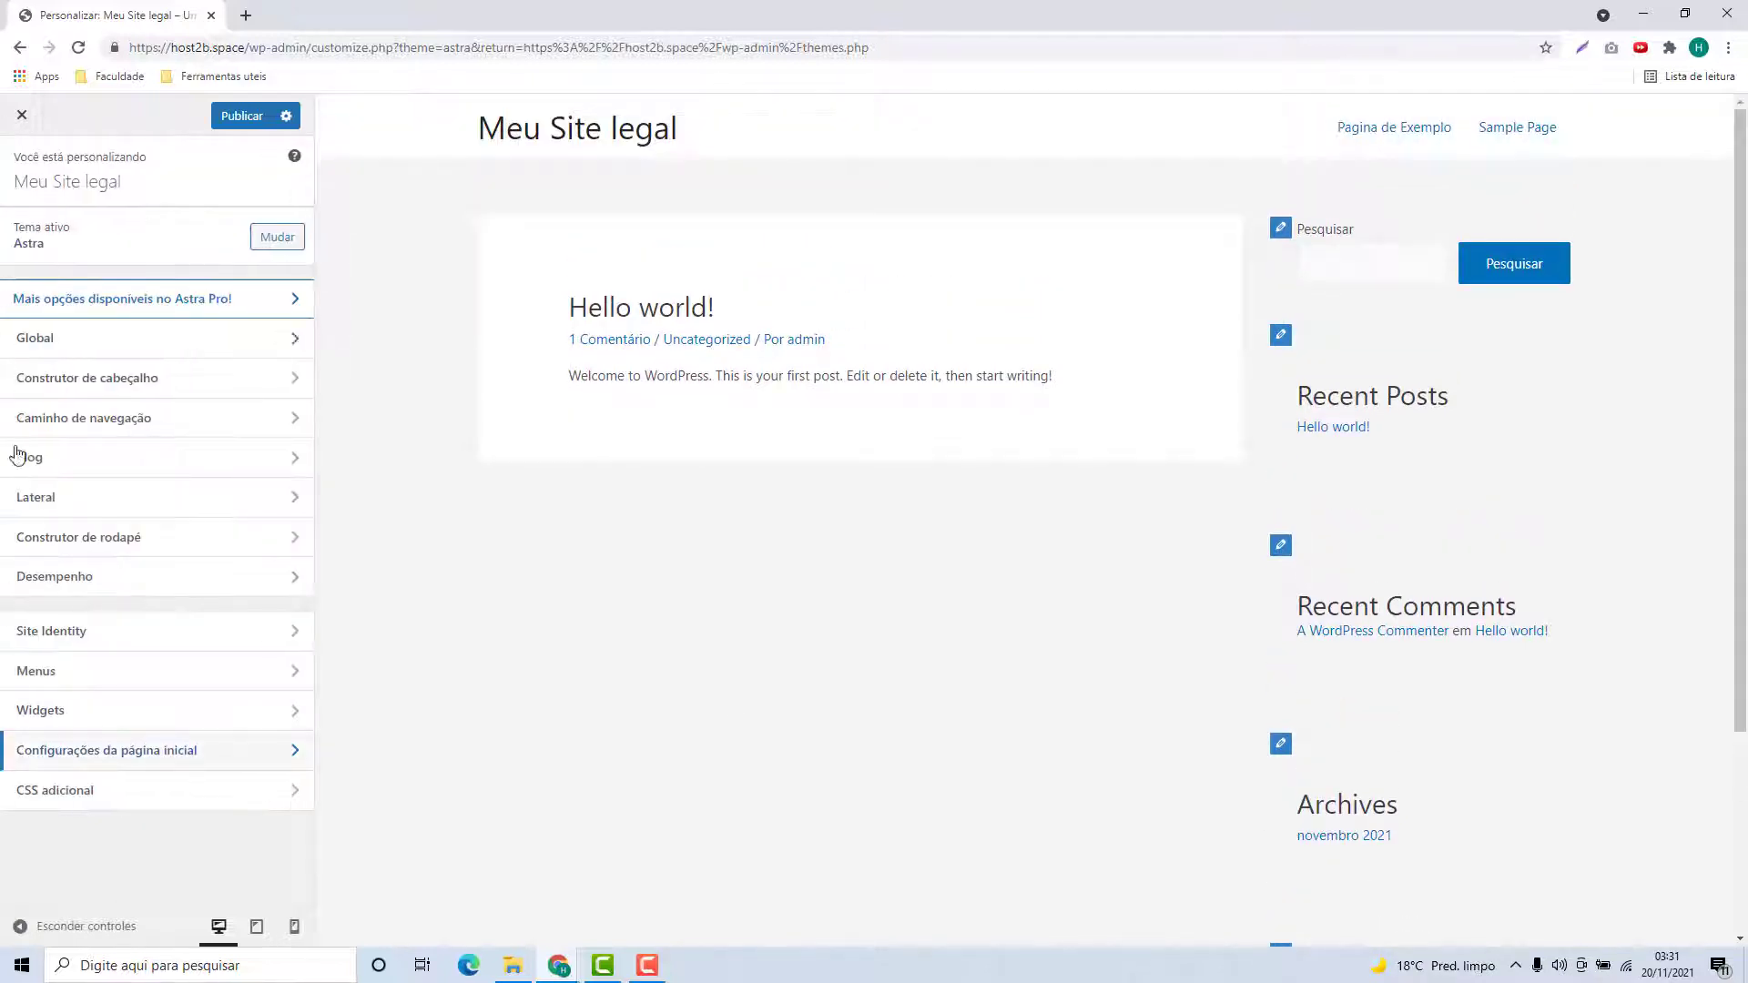
pyautogui.click(183, 807)
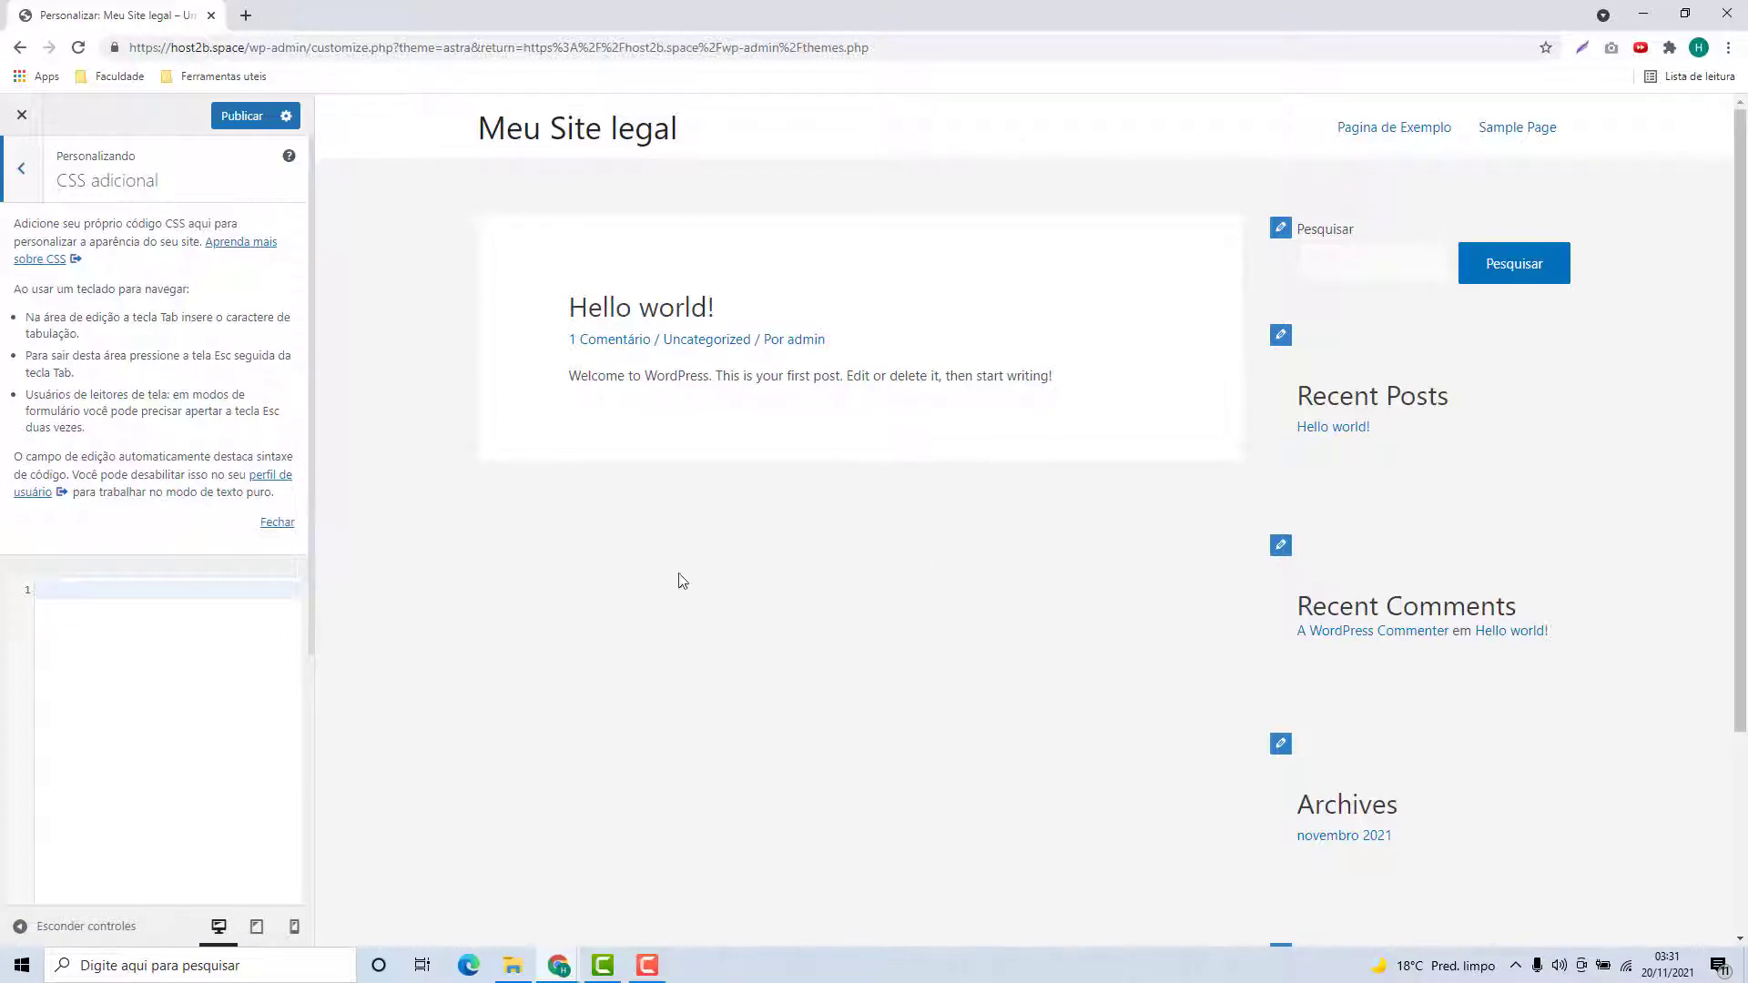
pyautogui.click(151, 637)
pyautogui.click(21, 168)
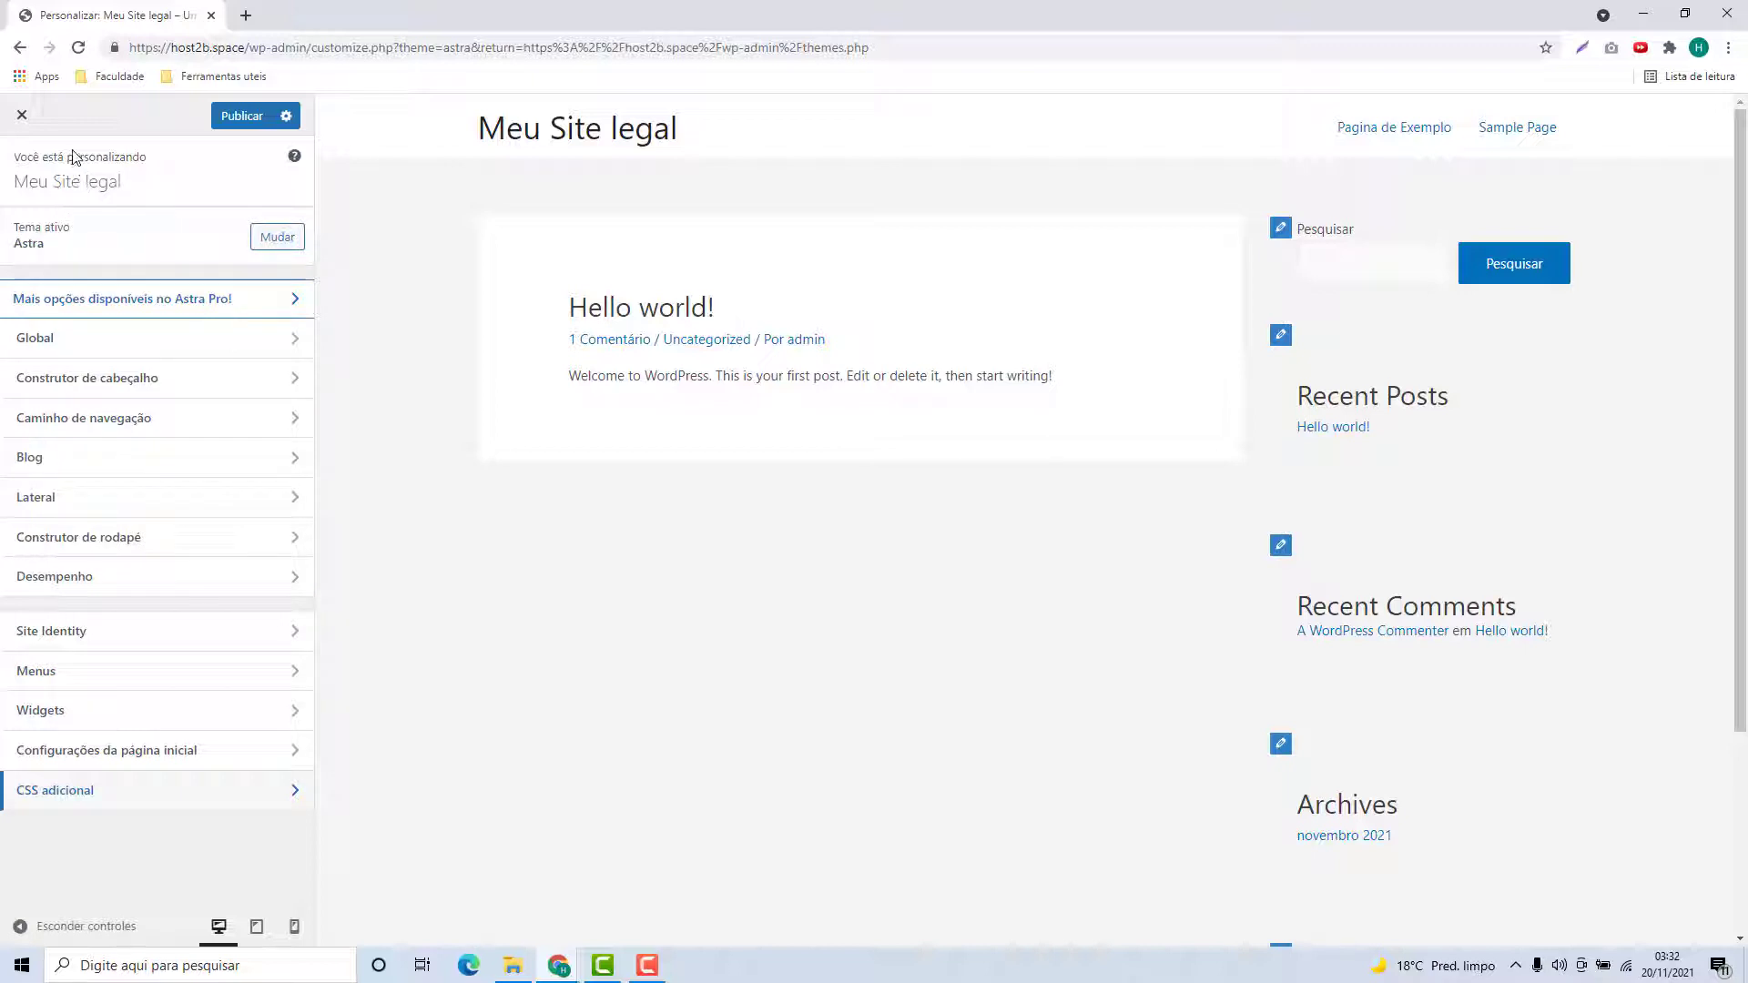
# Close the theme customizer and discard the unpublished changes.
pyautogui.click(23, 116)
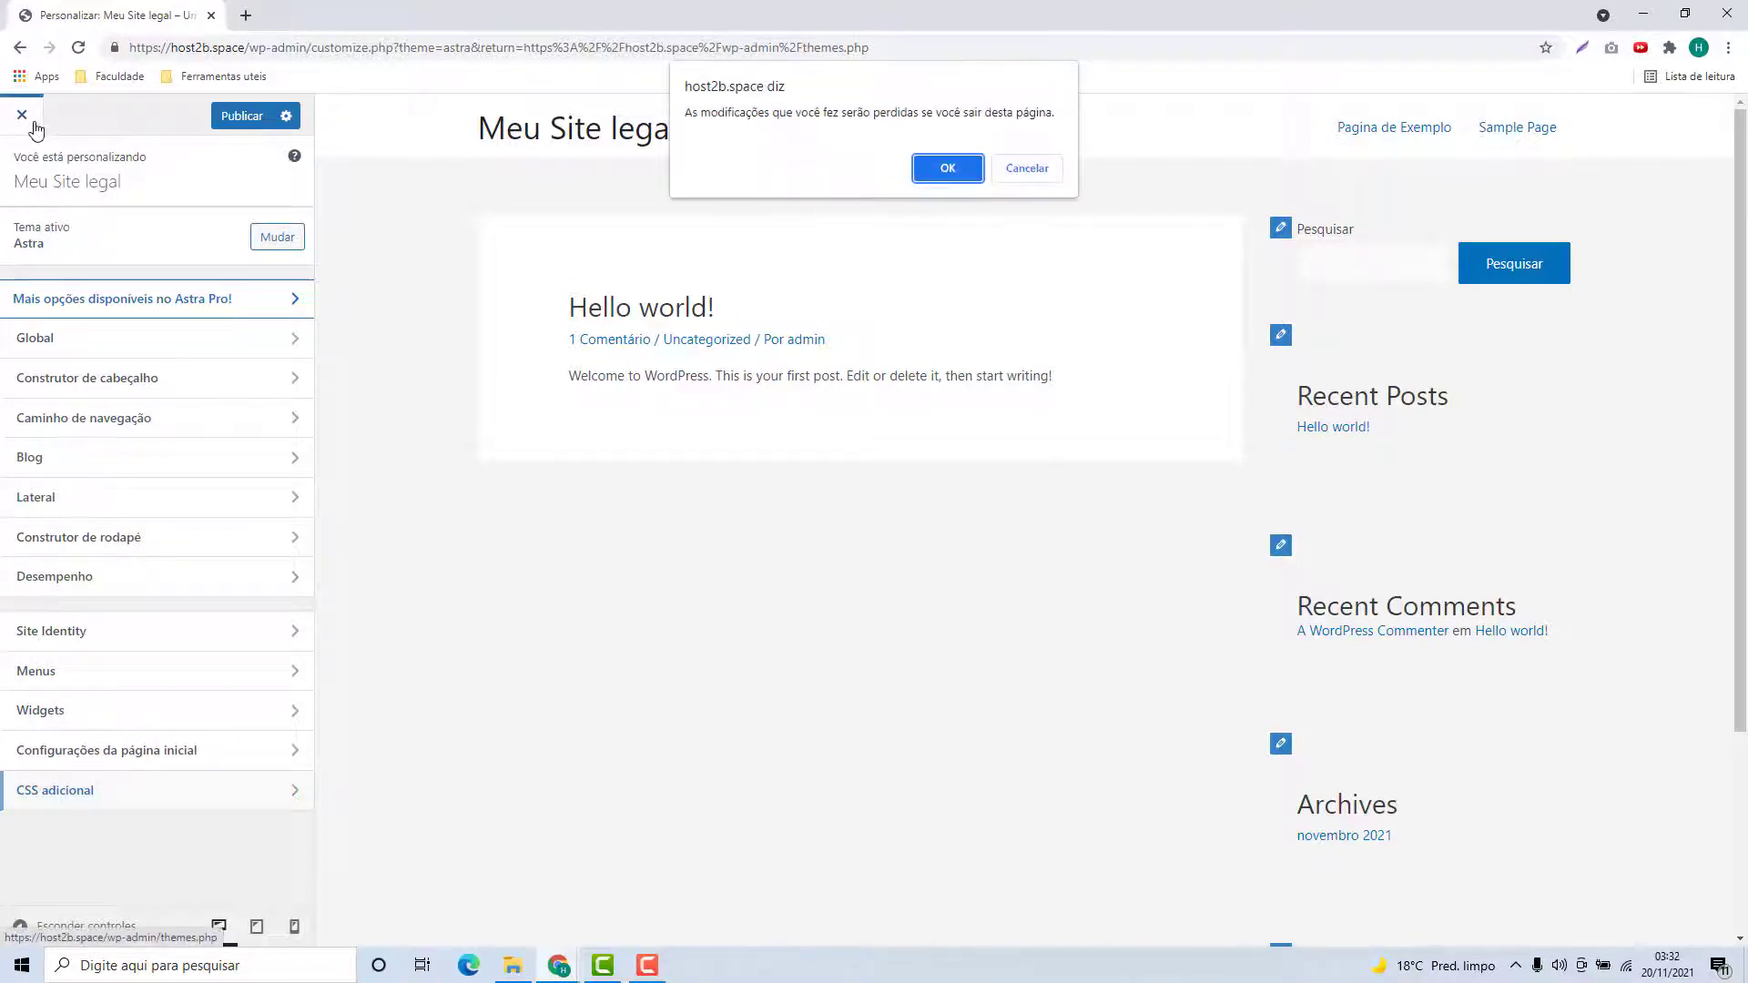
pyautogui.click(945, 169)
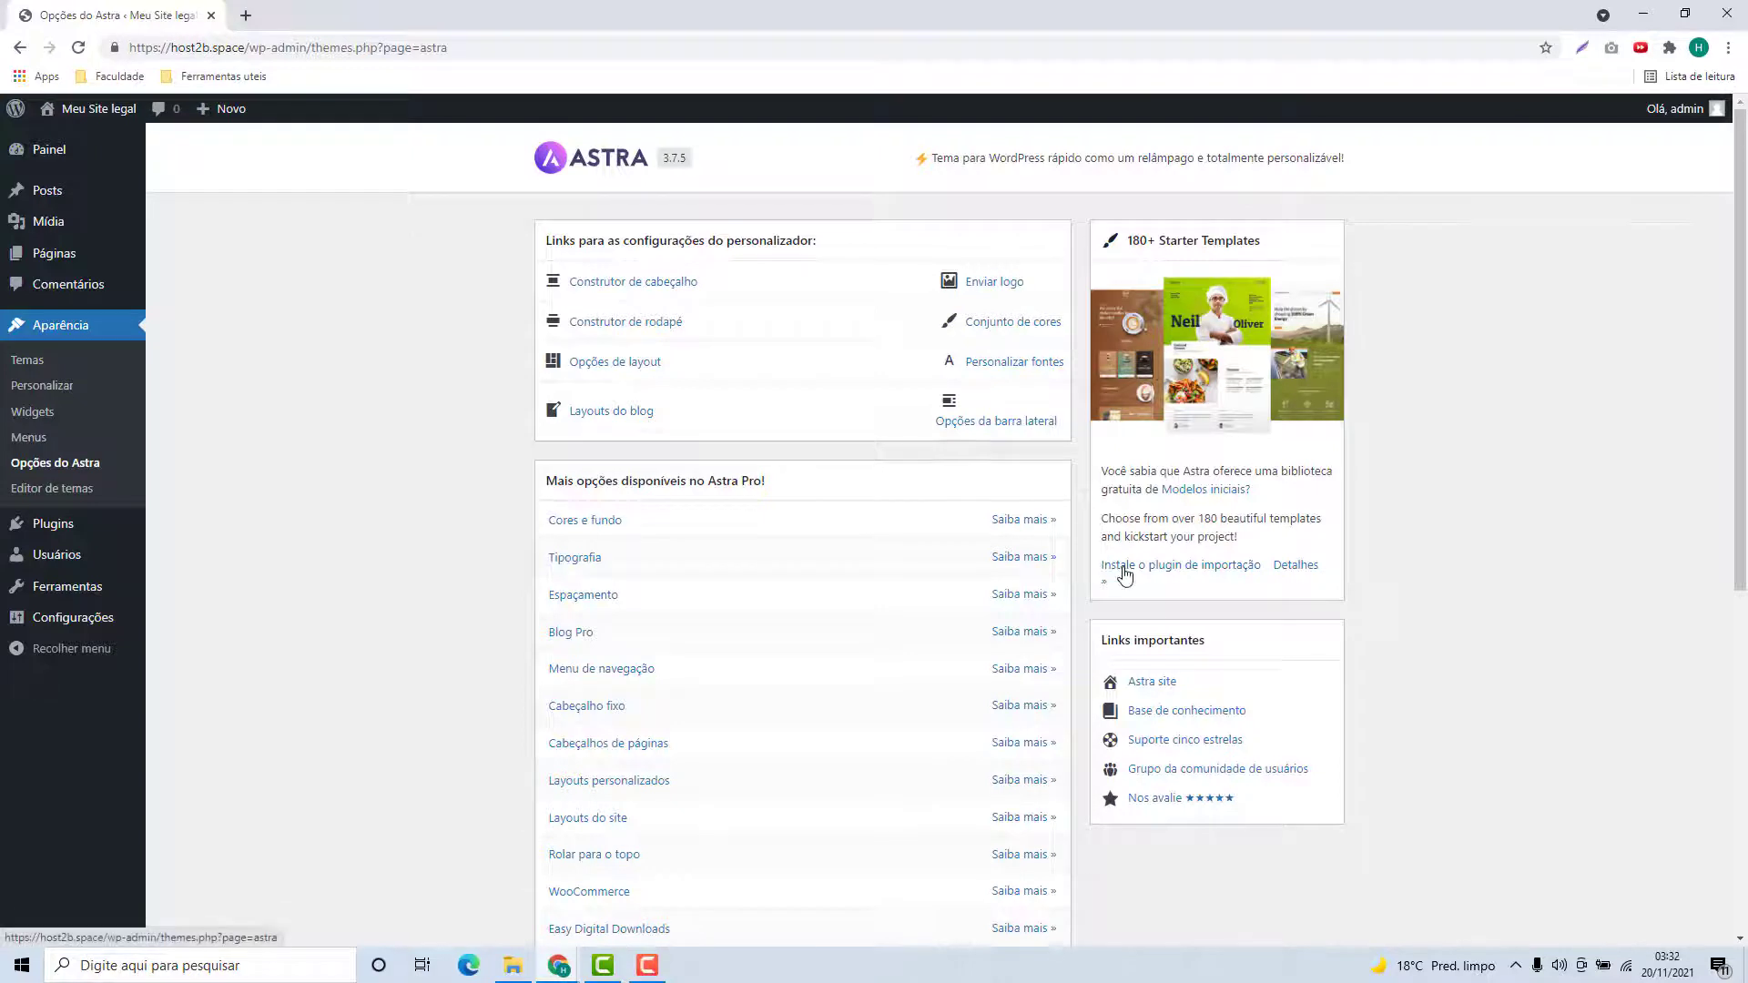
# Install the Starter Templates import plugin from the Astra options page and choose Elementor as the page builder.
pyautogui.click(1163, 568)
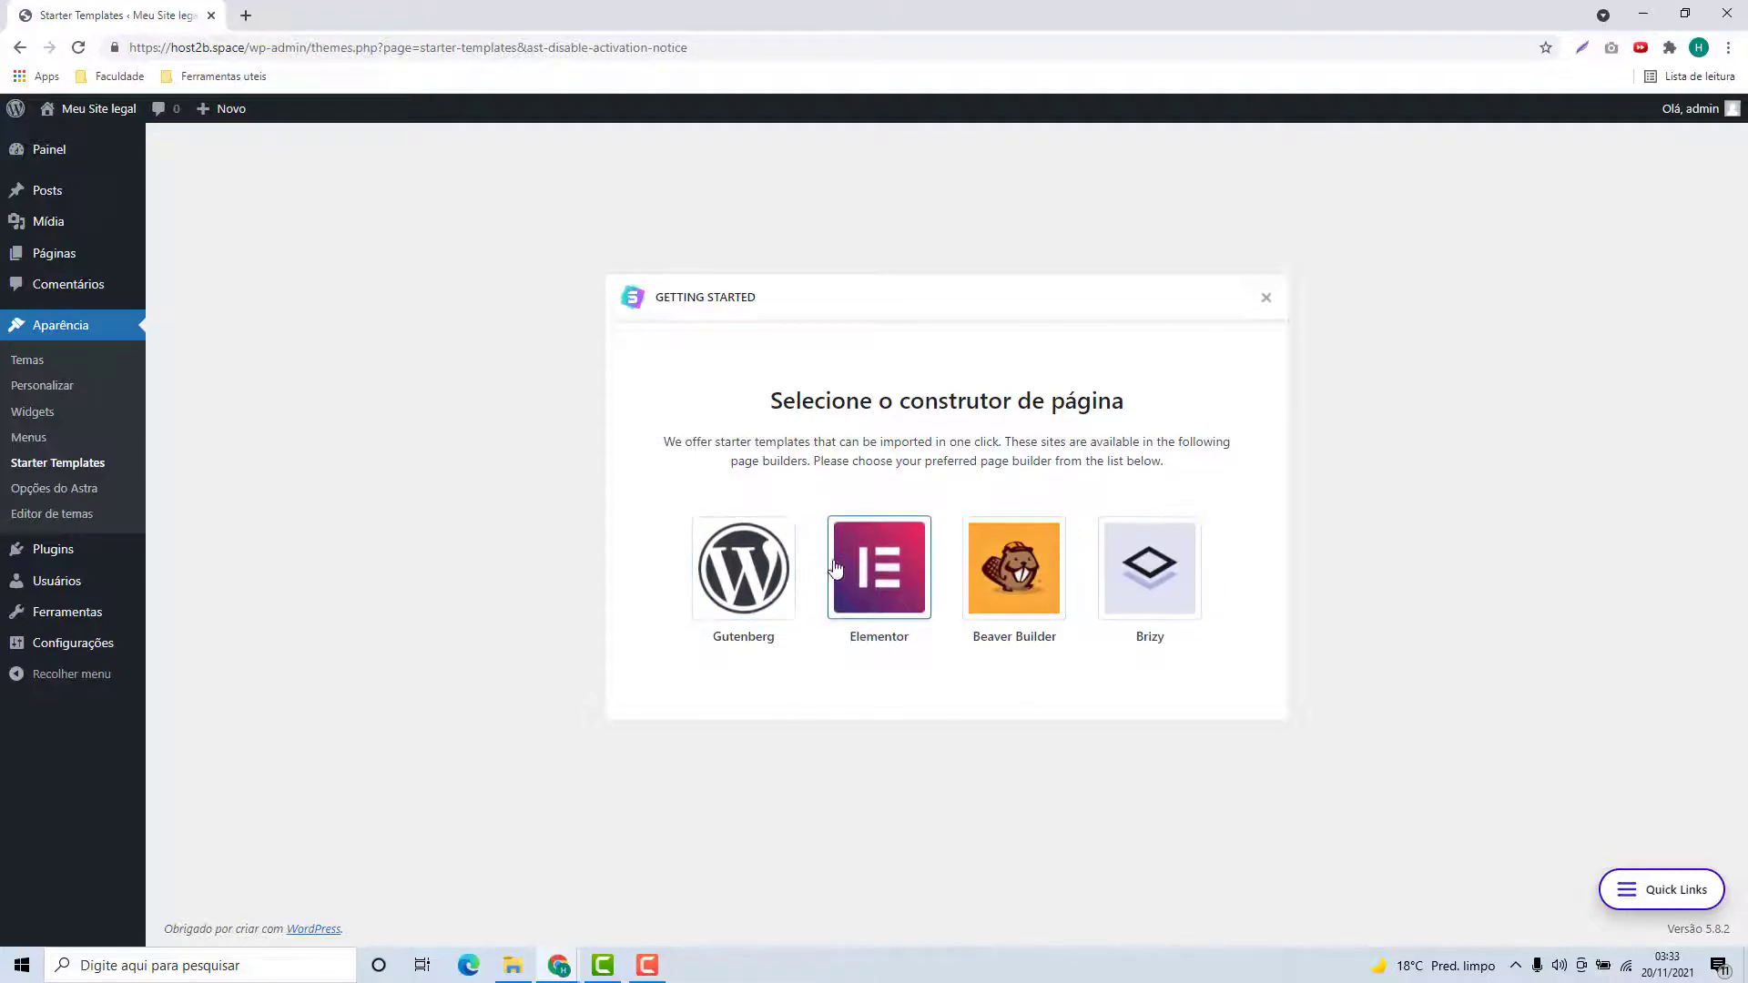
pyautogui.click(878, 589)
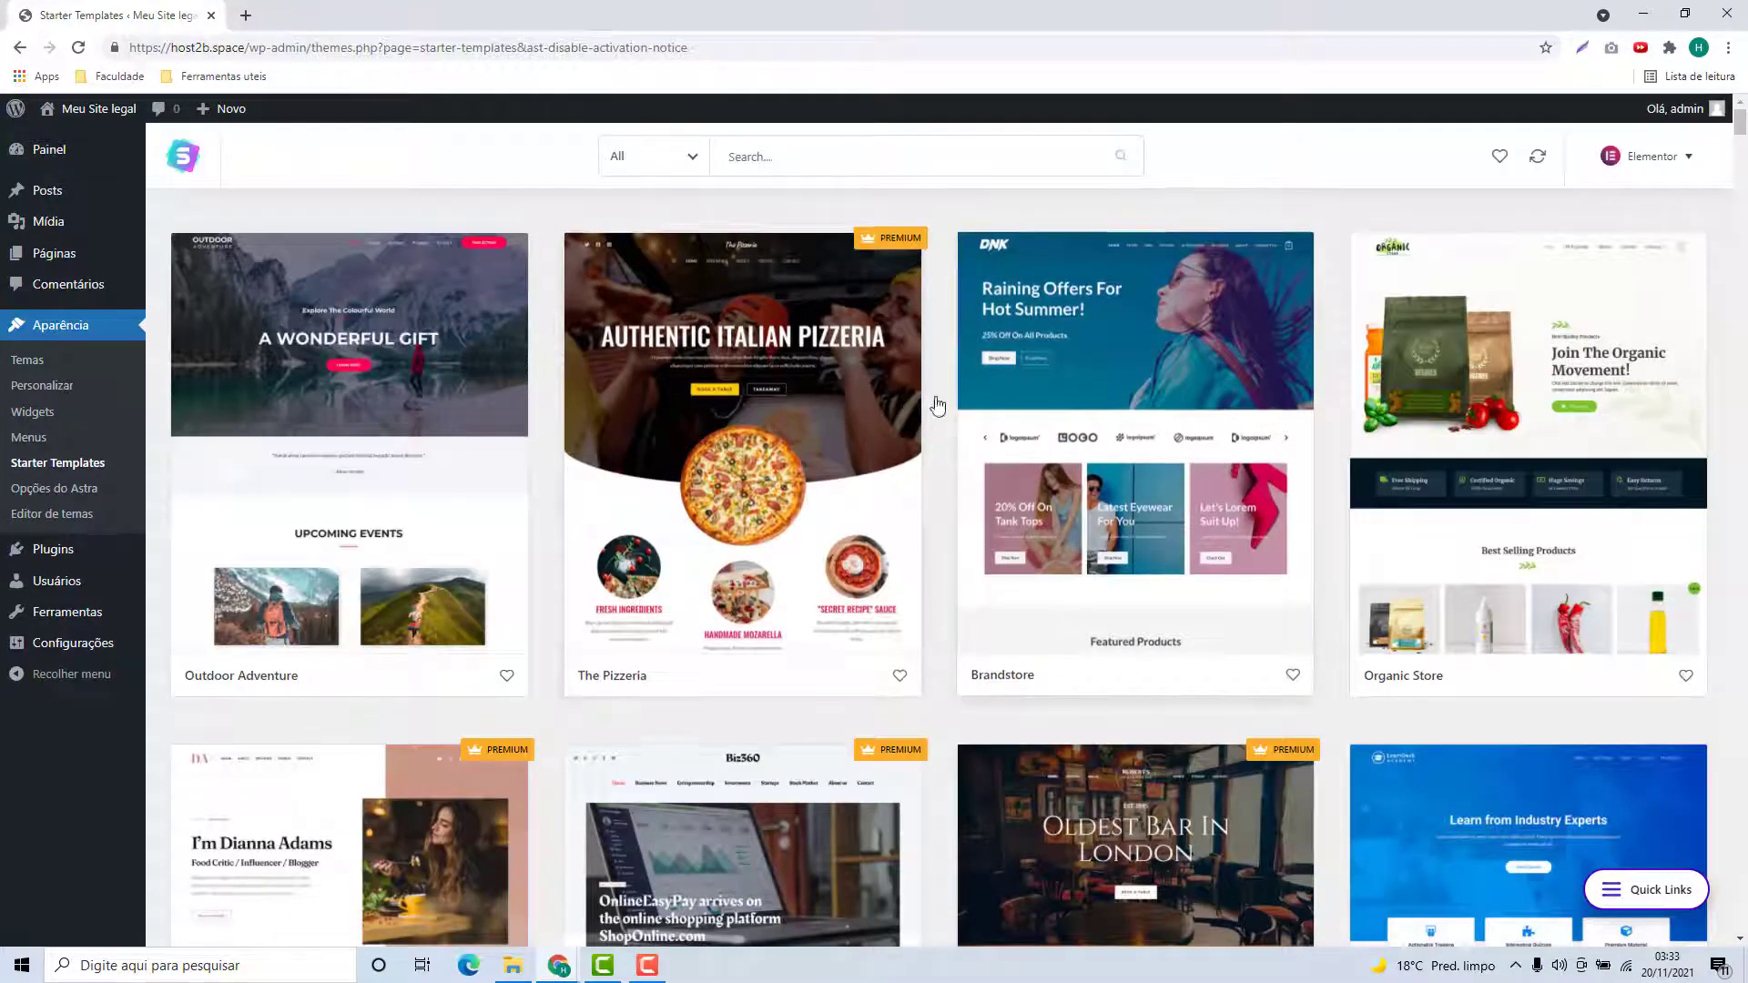
# Browse the Elementor starter templates to compare the available free and premium site designs.
pyautogui.scroll(-3, 1525, 542)
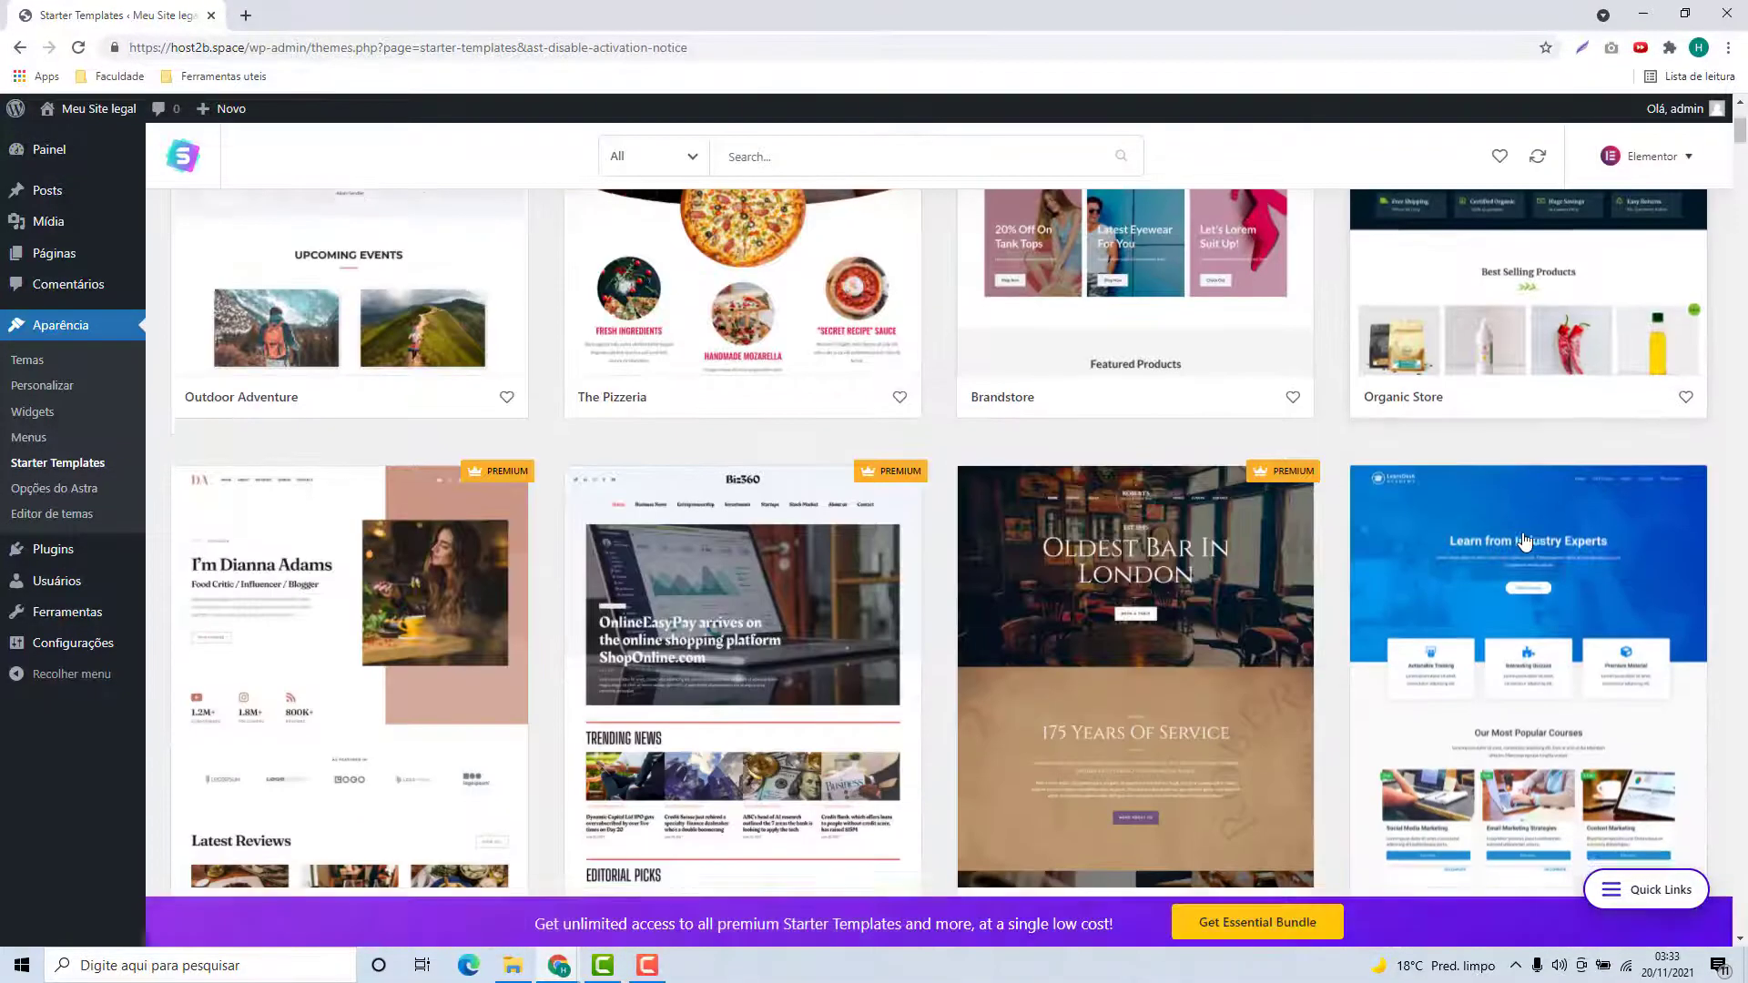
pyautogui.scroll(-6, 1525, 543)
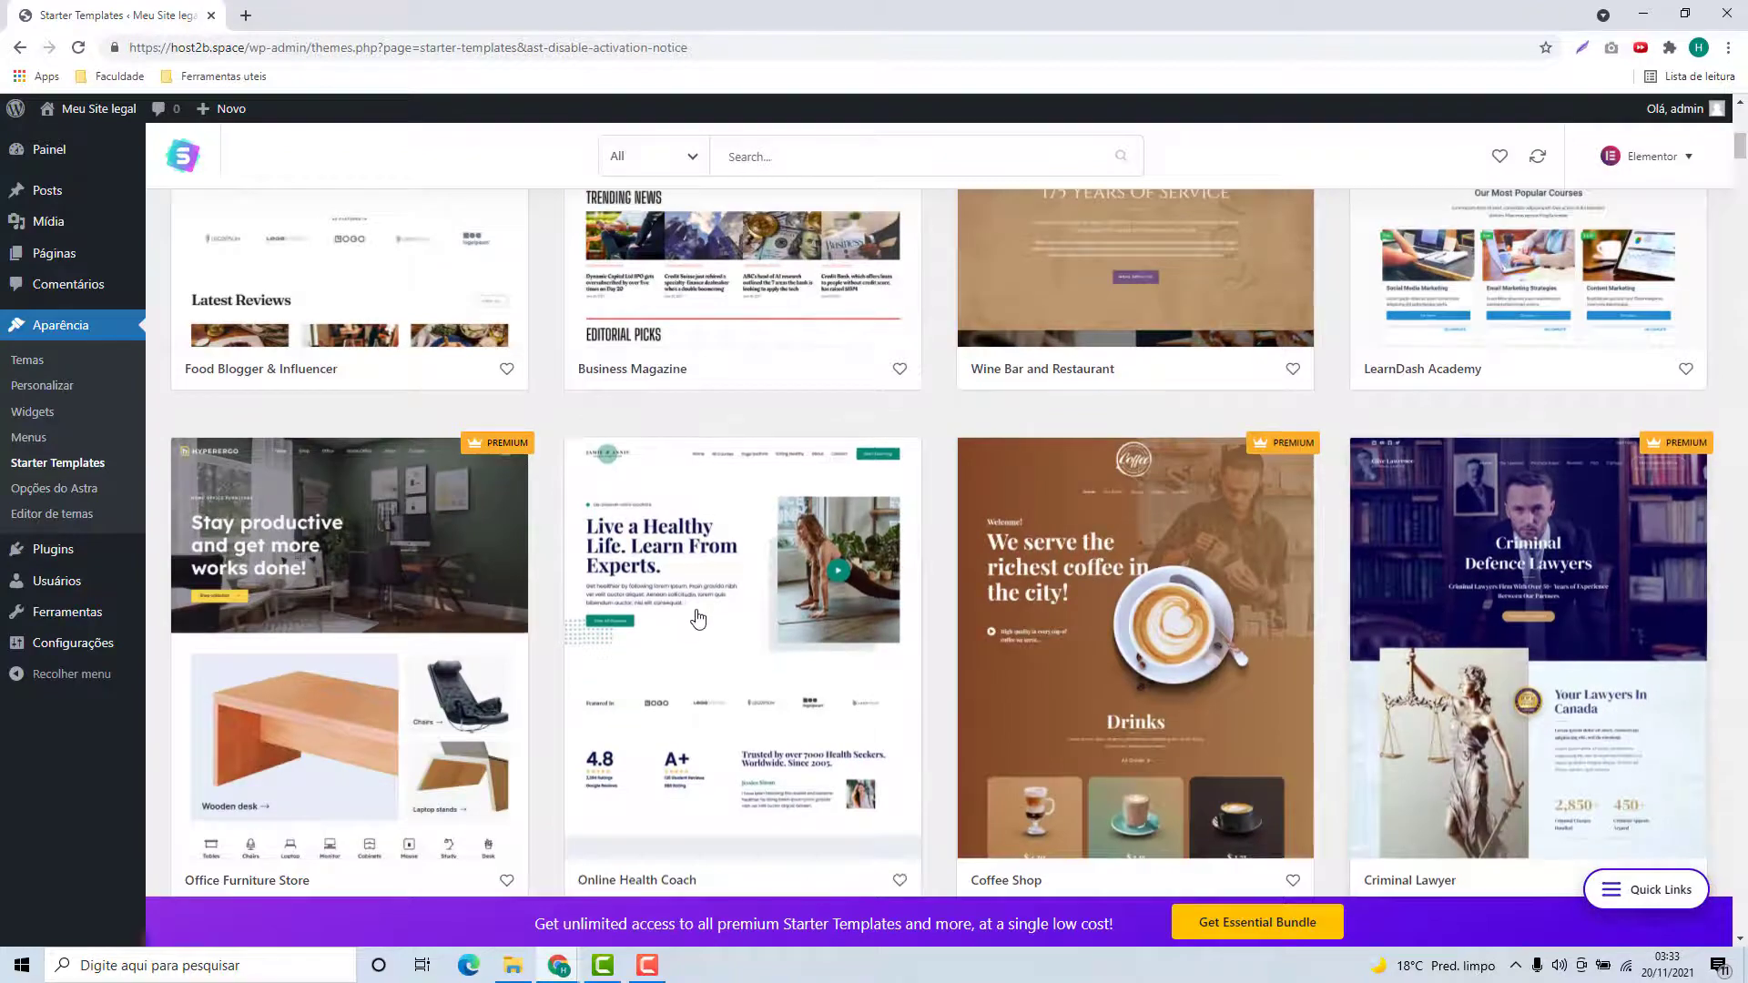
pyautogui.scroll(9, 697, 619)
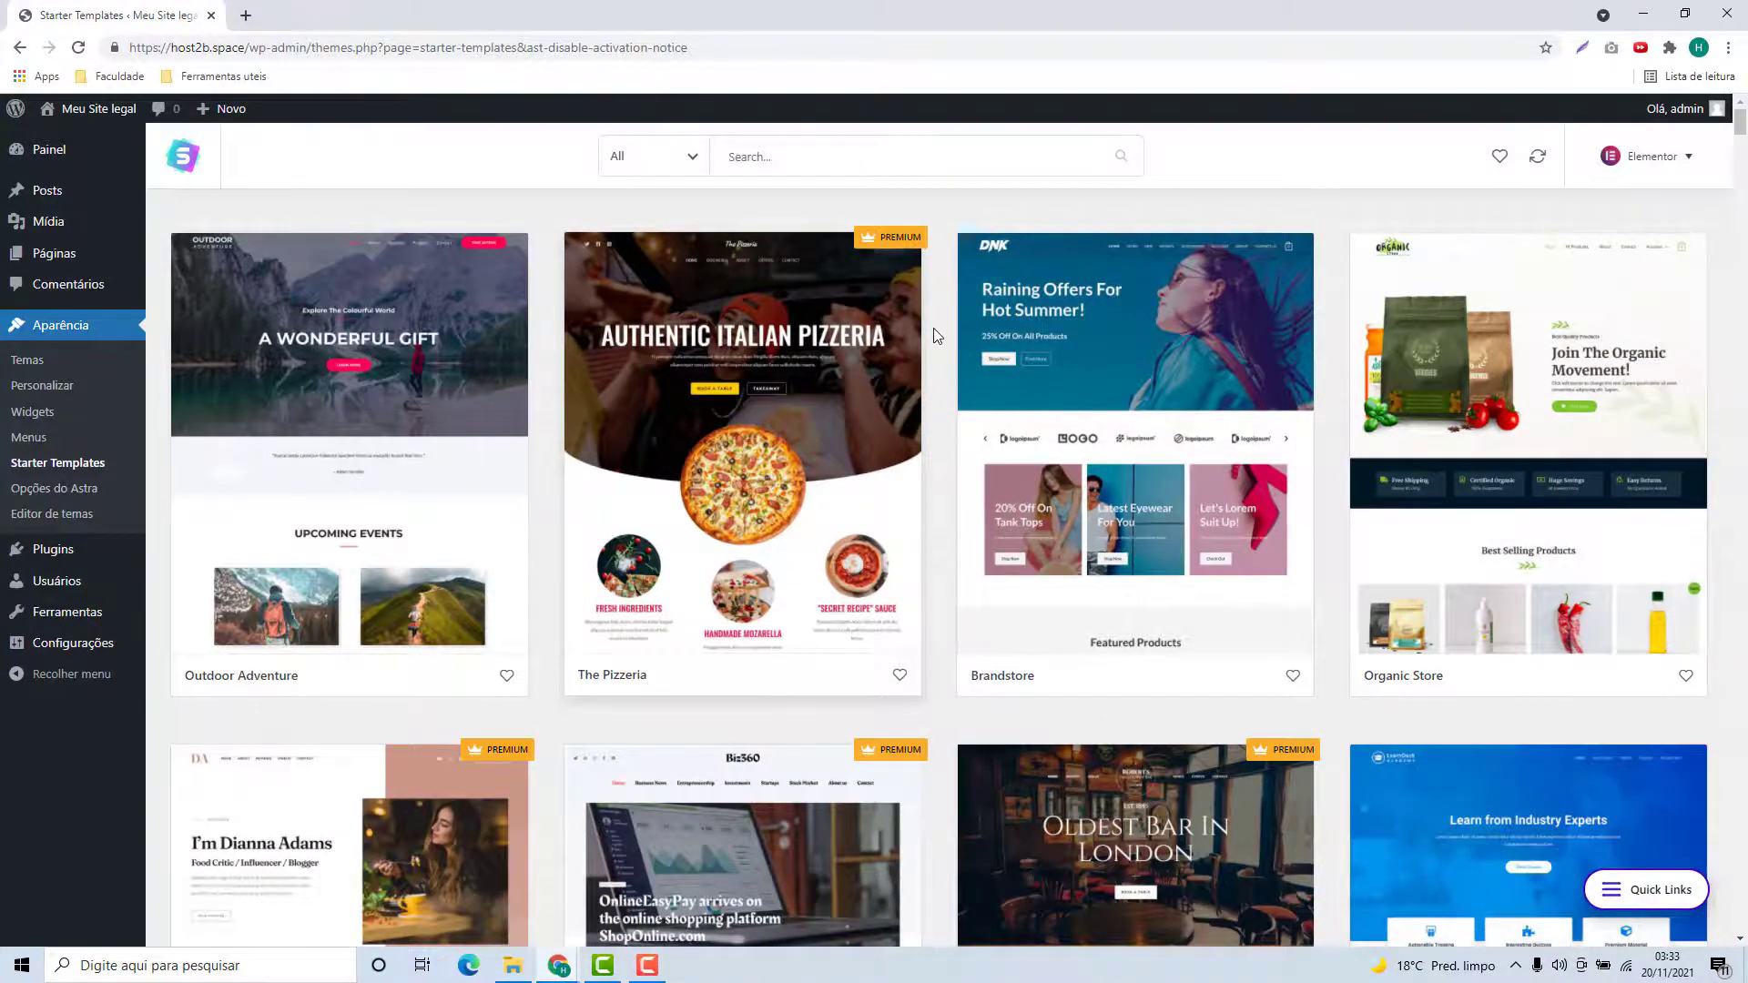
pyautogui.scroll(-15, 937, 339)
pyautogui.scroll(-20, 938, 387)
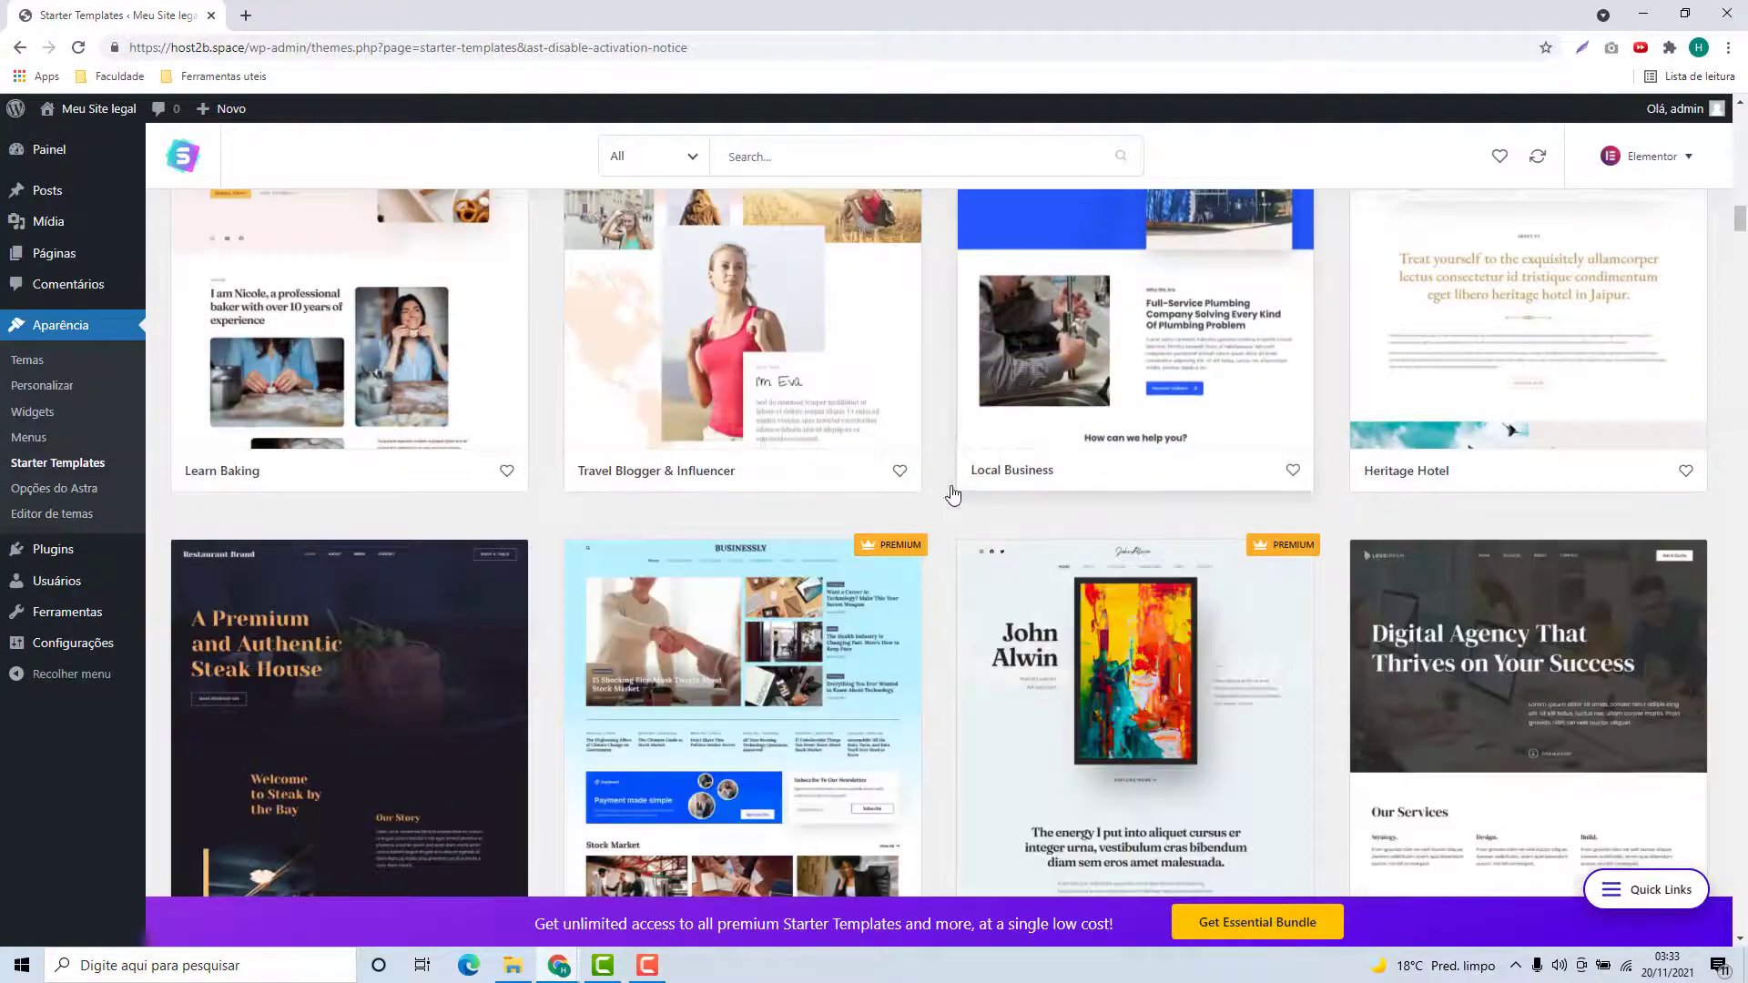
pyautogui.scroll(-7, 921, 555)
pyautogui.scroll(-10, 919, 587)
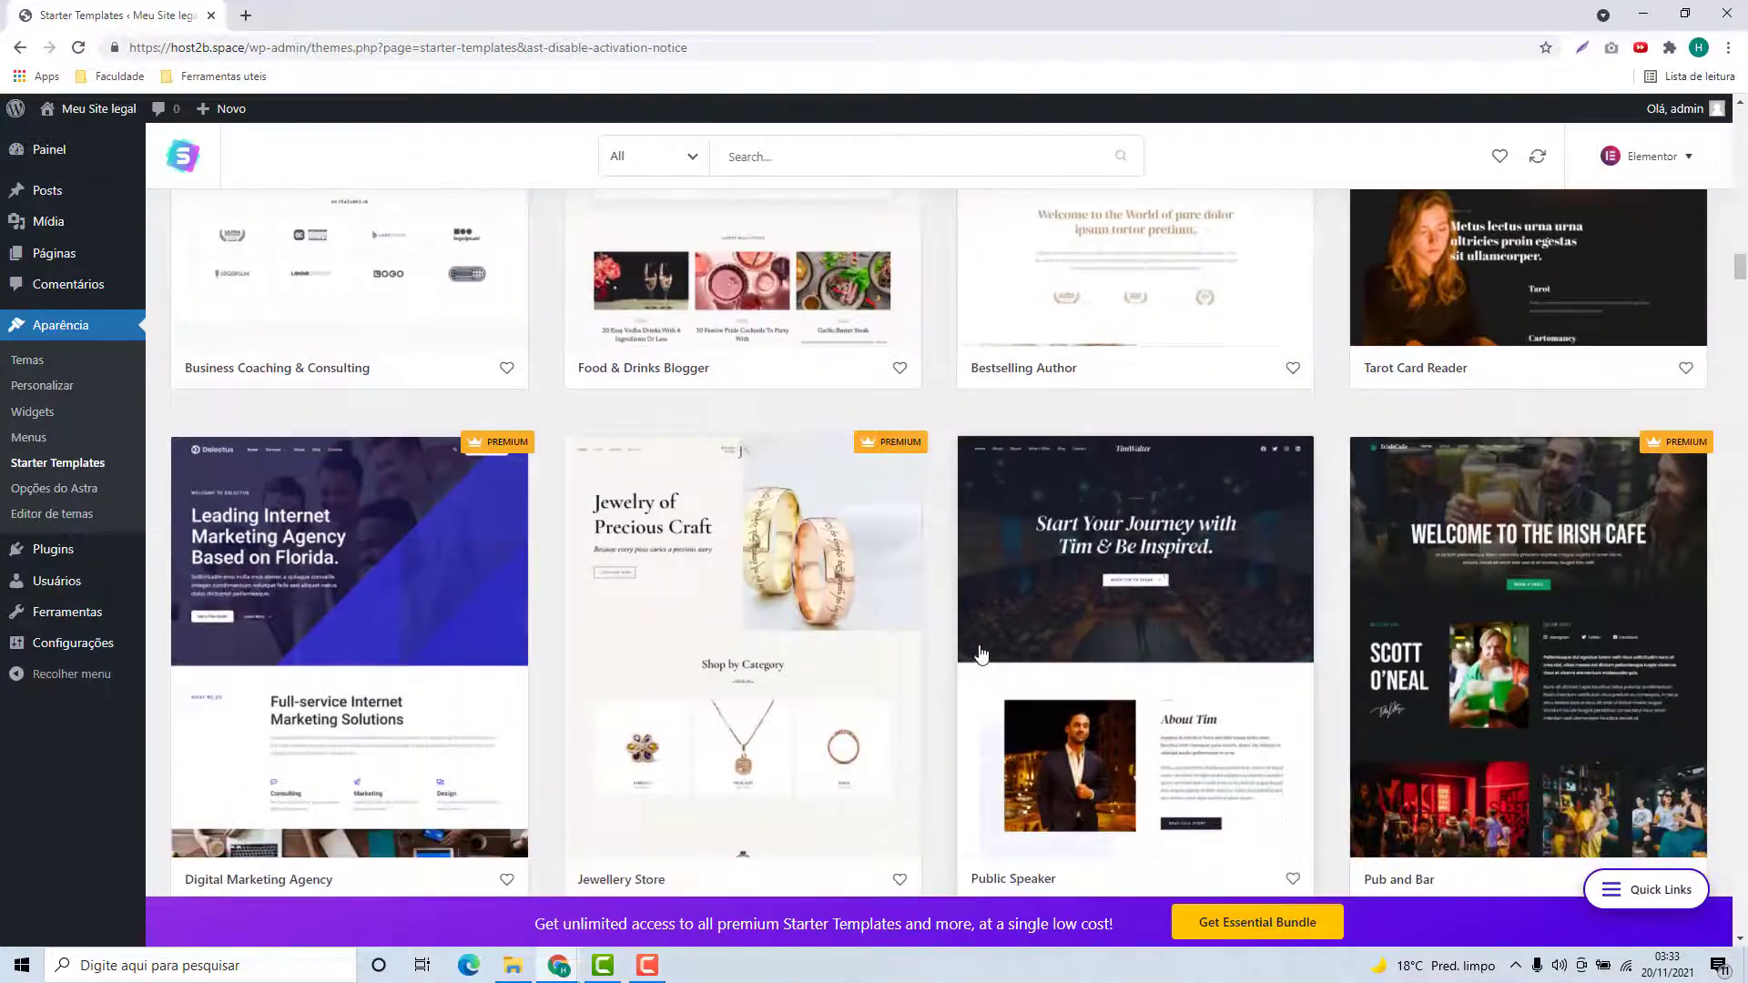
pyautogui.scroll(20, 952, 643)
pyautogui.scroll(10, 952, 642)
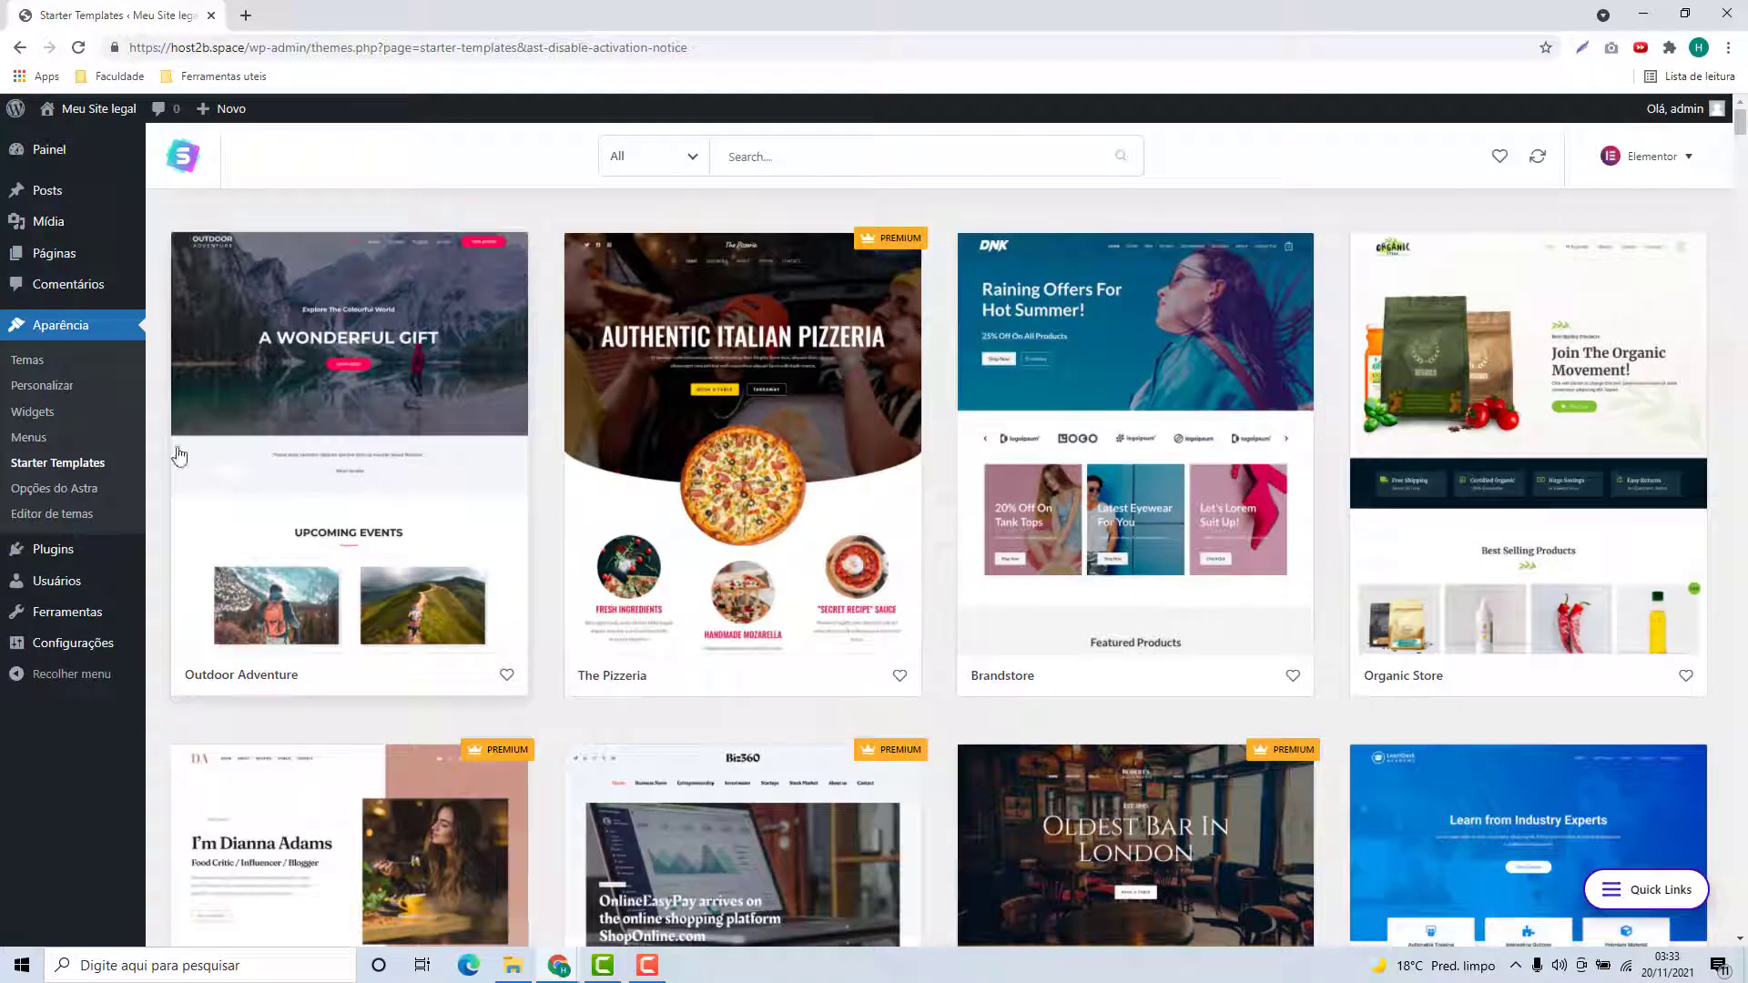
# Open the Outdoor Adventure template and preview its About and Home page templates.
pyautogui.click(382, 329)
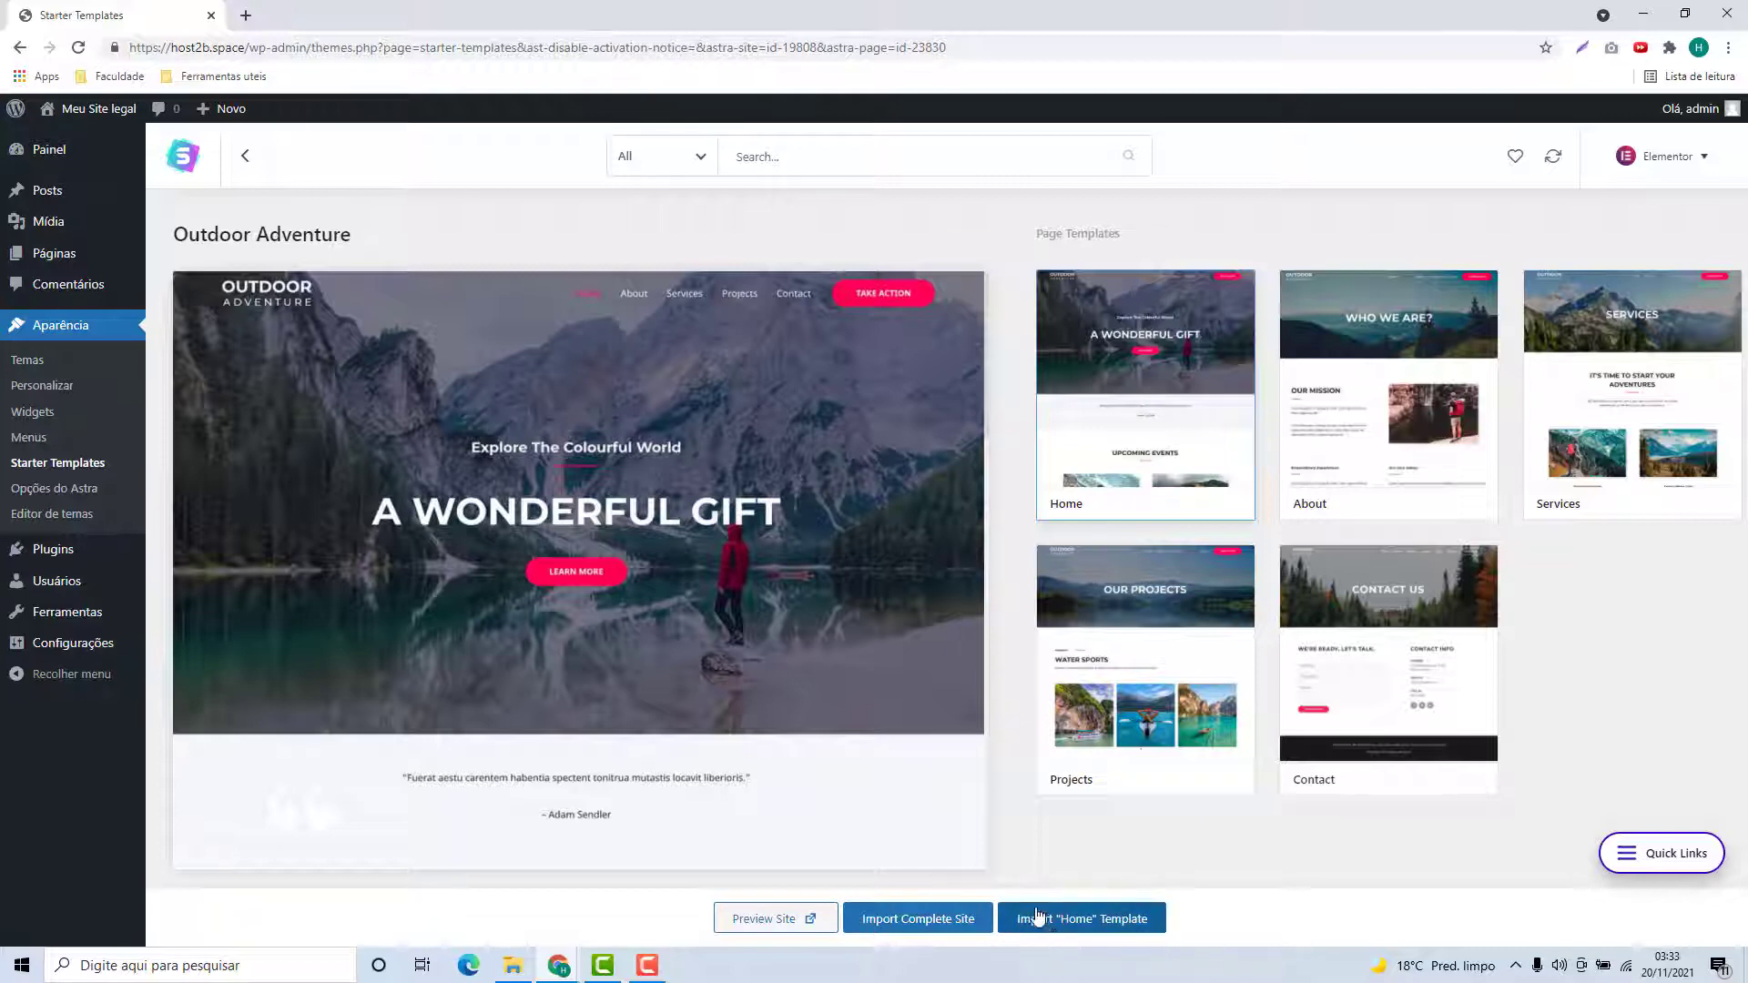
pyautogui.click(1349, 398)
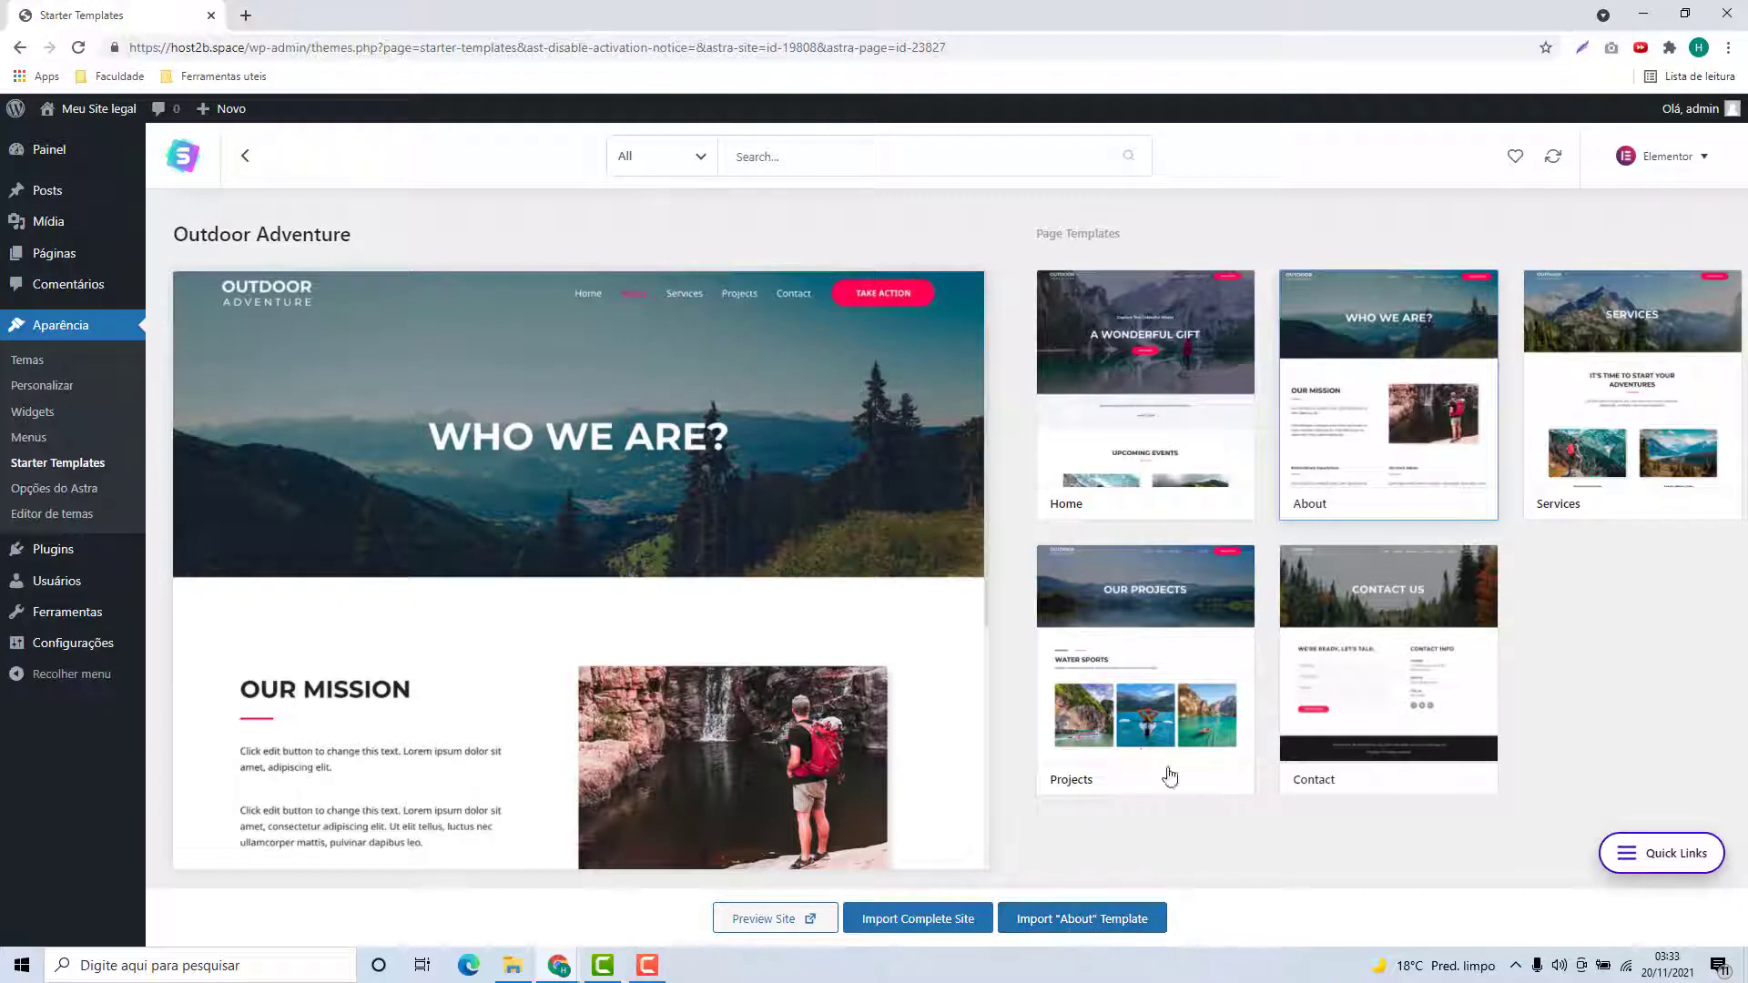
pyautogui.click(1170, 362)
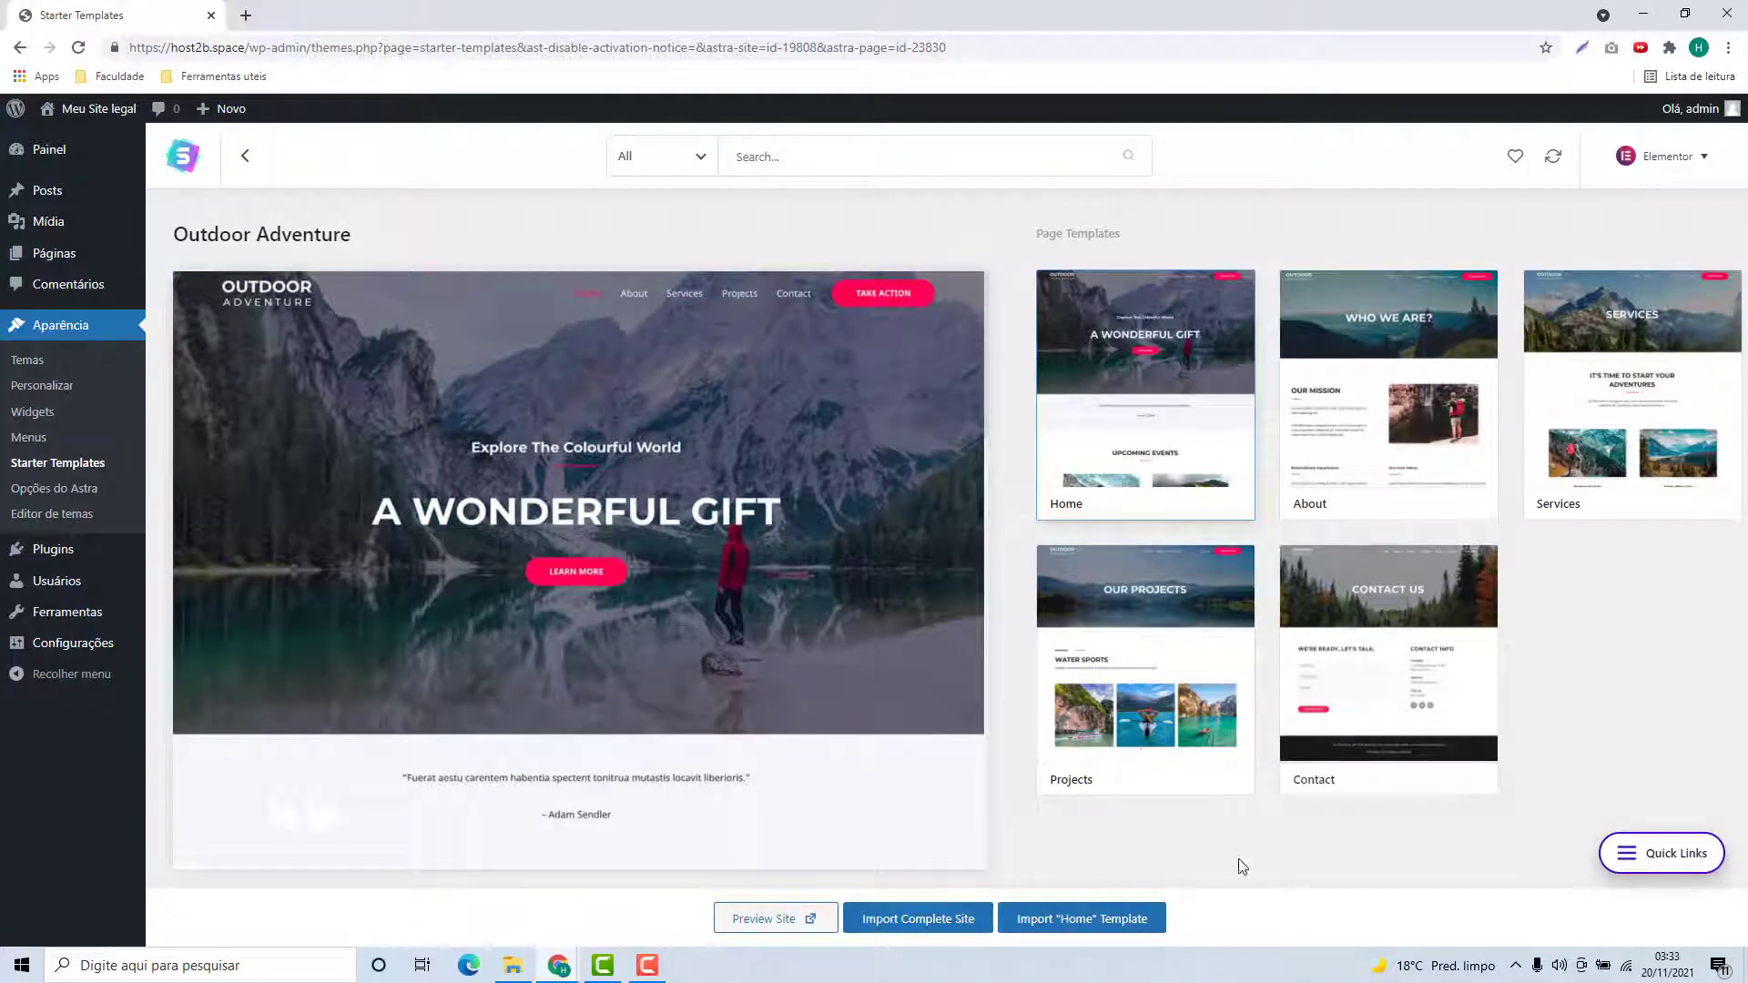
# Start importing the complete Outdoor Adventure site, answering the survey with Beginner as WordPress level and Myself/My company as website purpose.
pyautogui.click(915, 929)
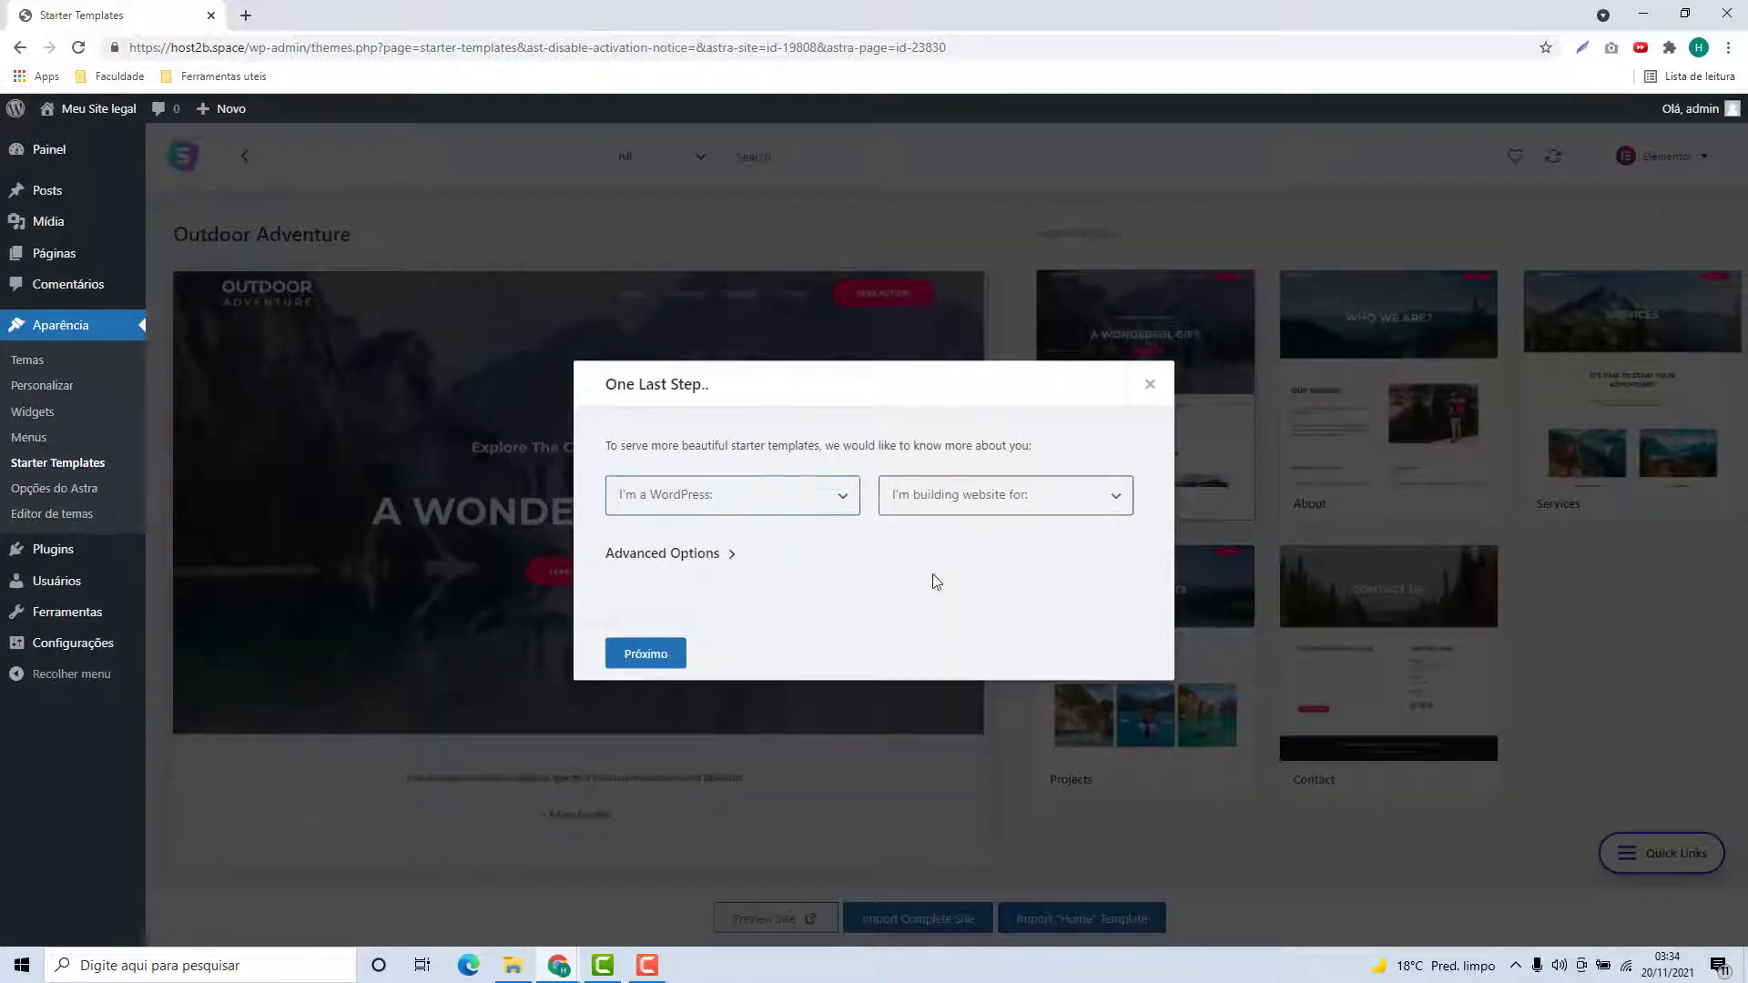
pyautogui.click(776, 506)
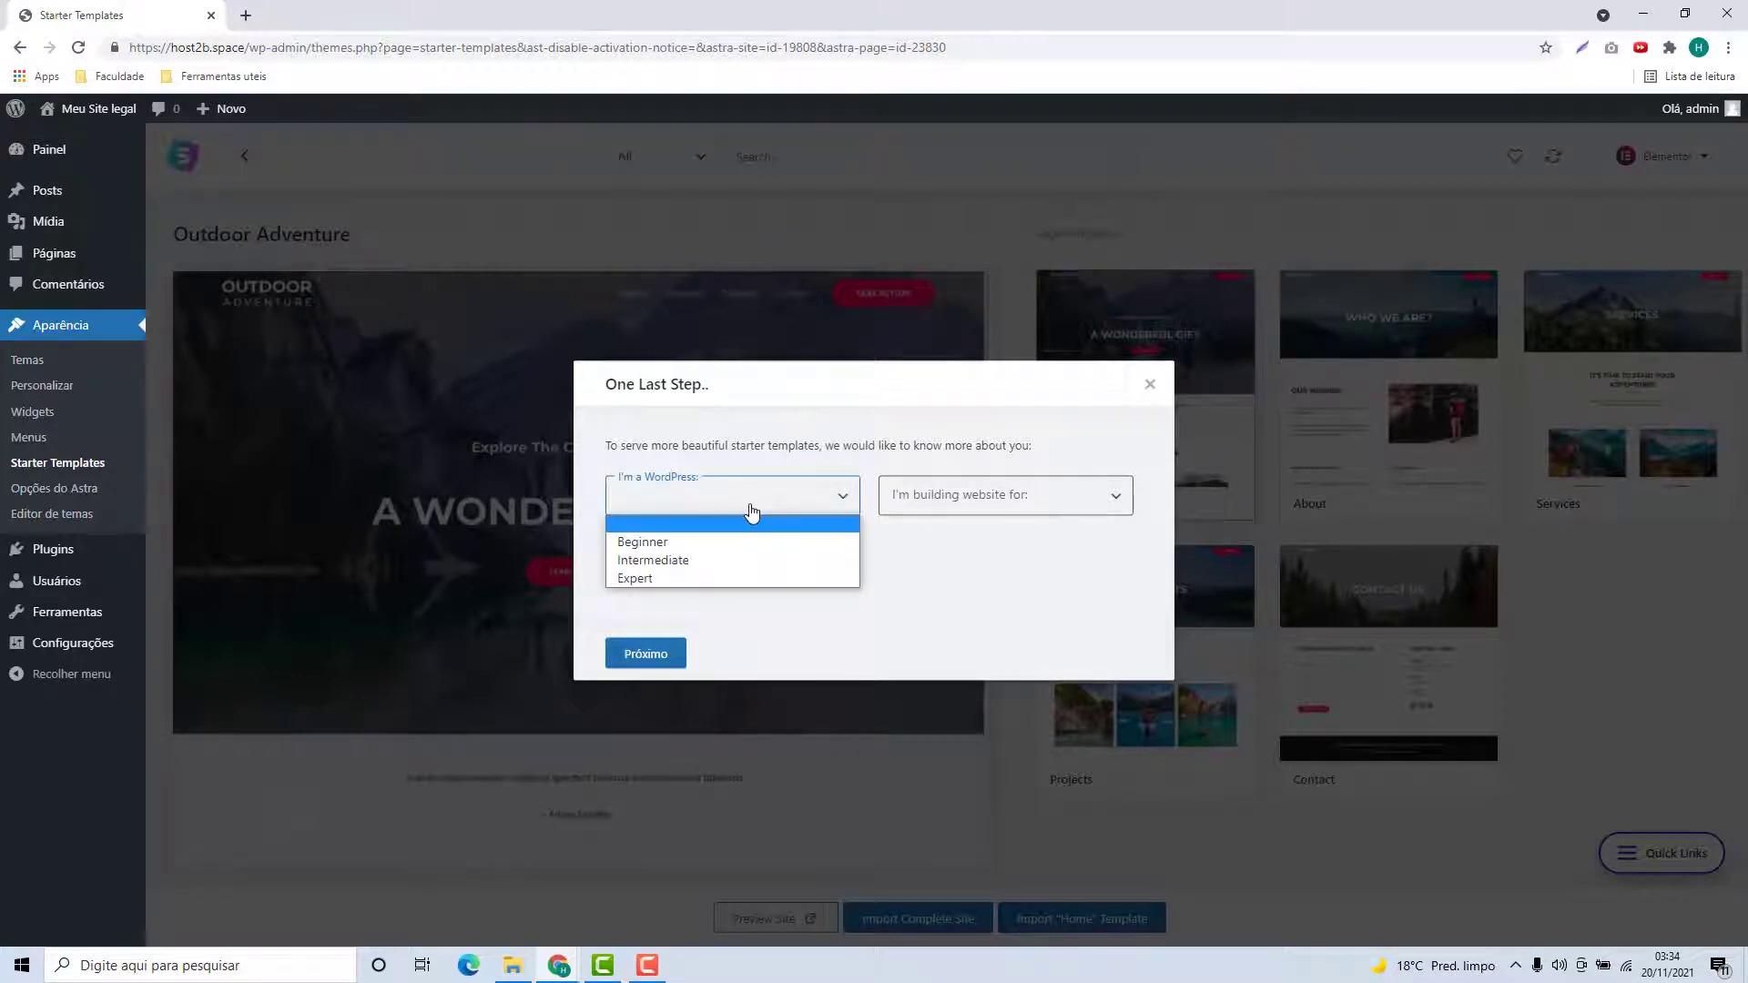
pyautogui.click(646, 488)
pyautogui.click(711, 506)
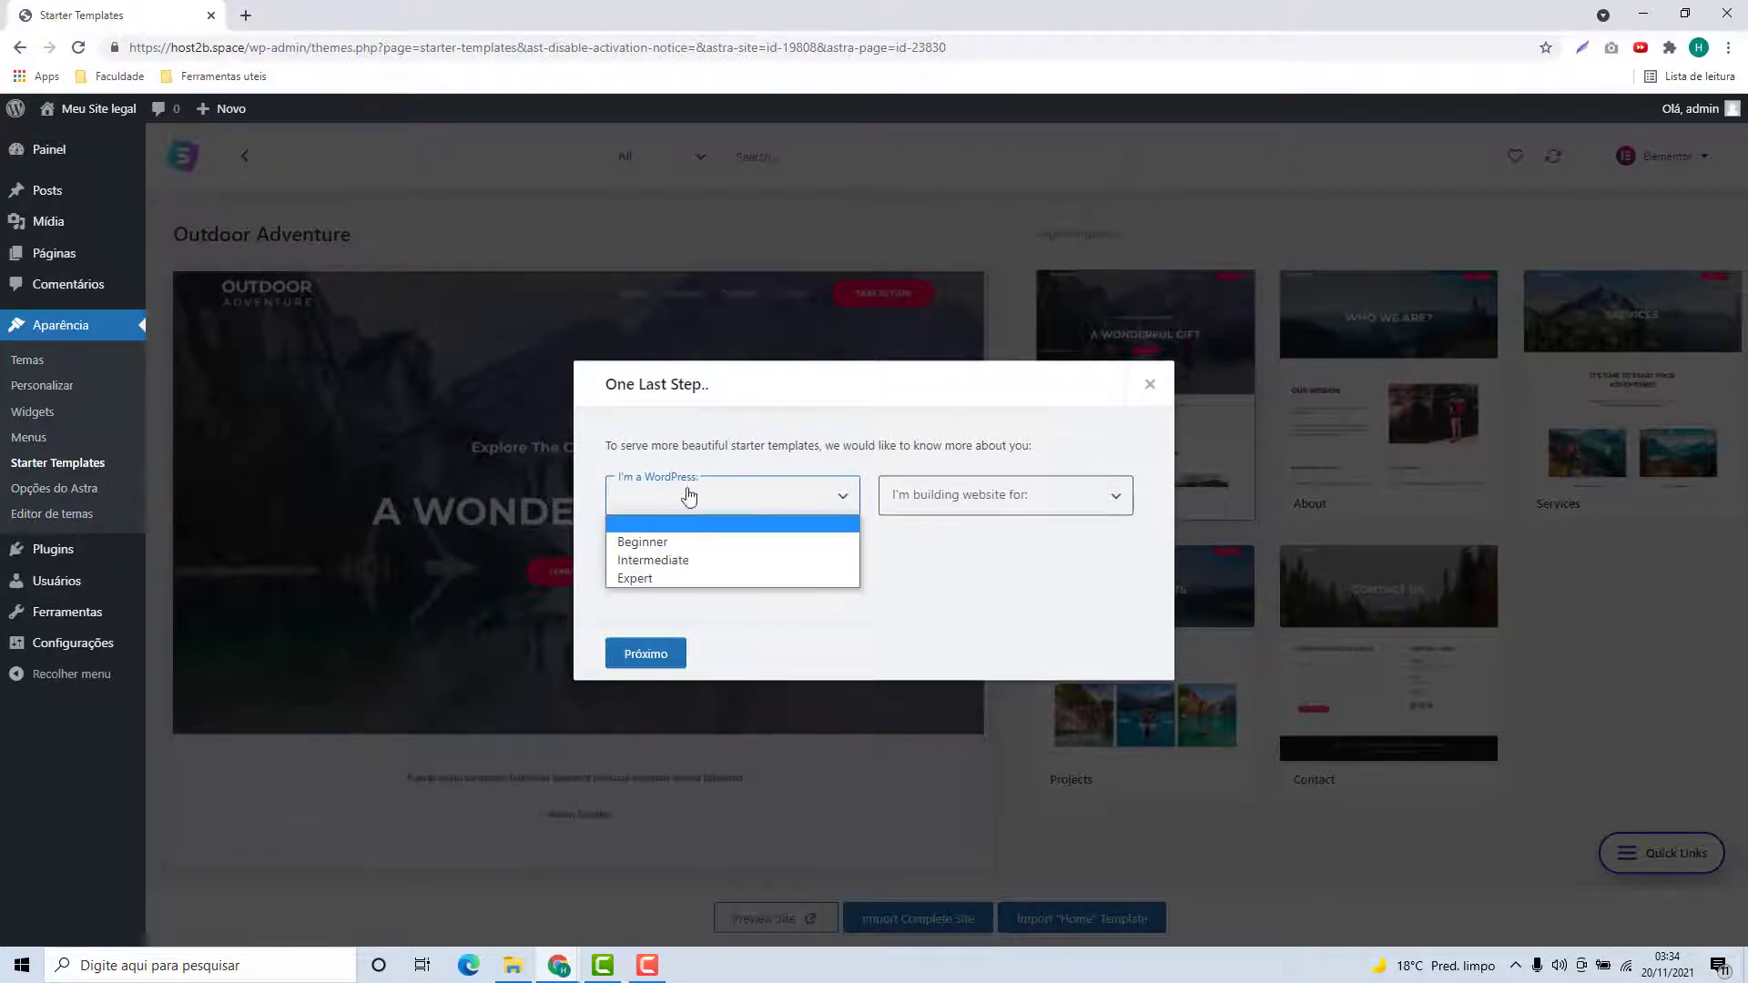
pyautogui.click(643, 543)
pyautogui.click(909, 504)
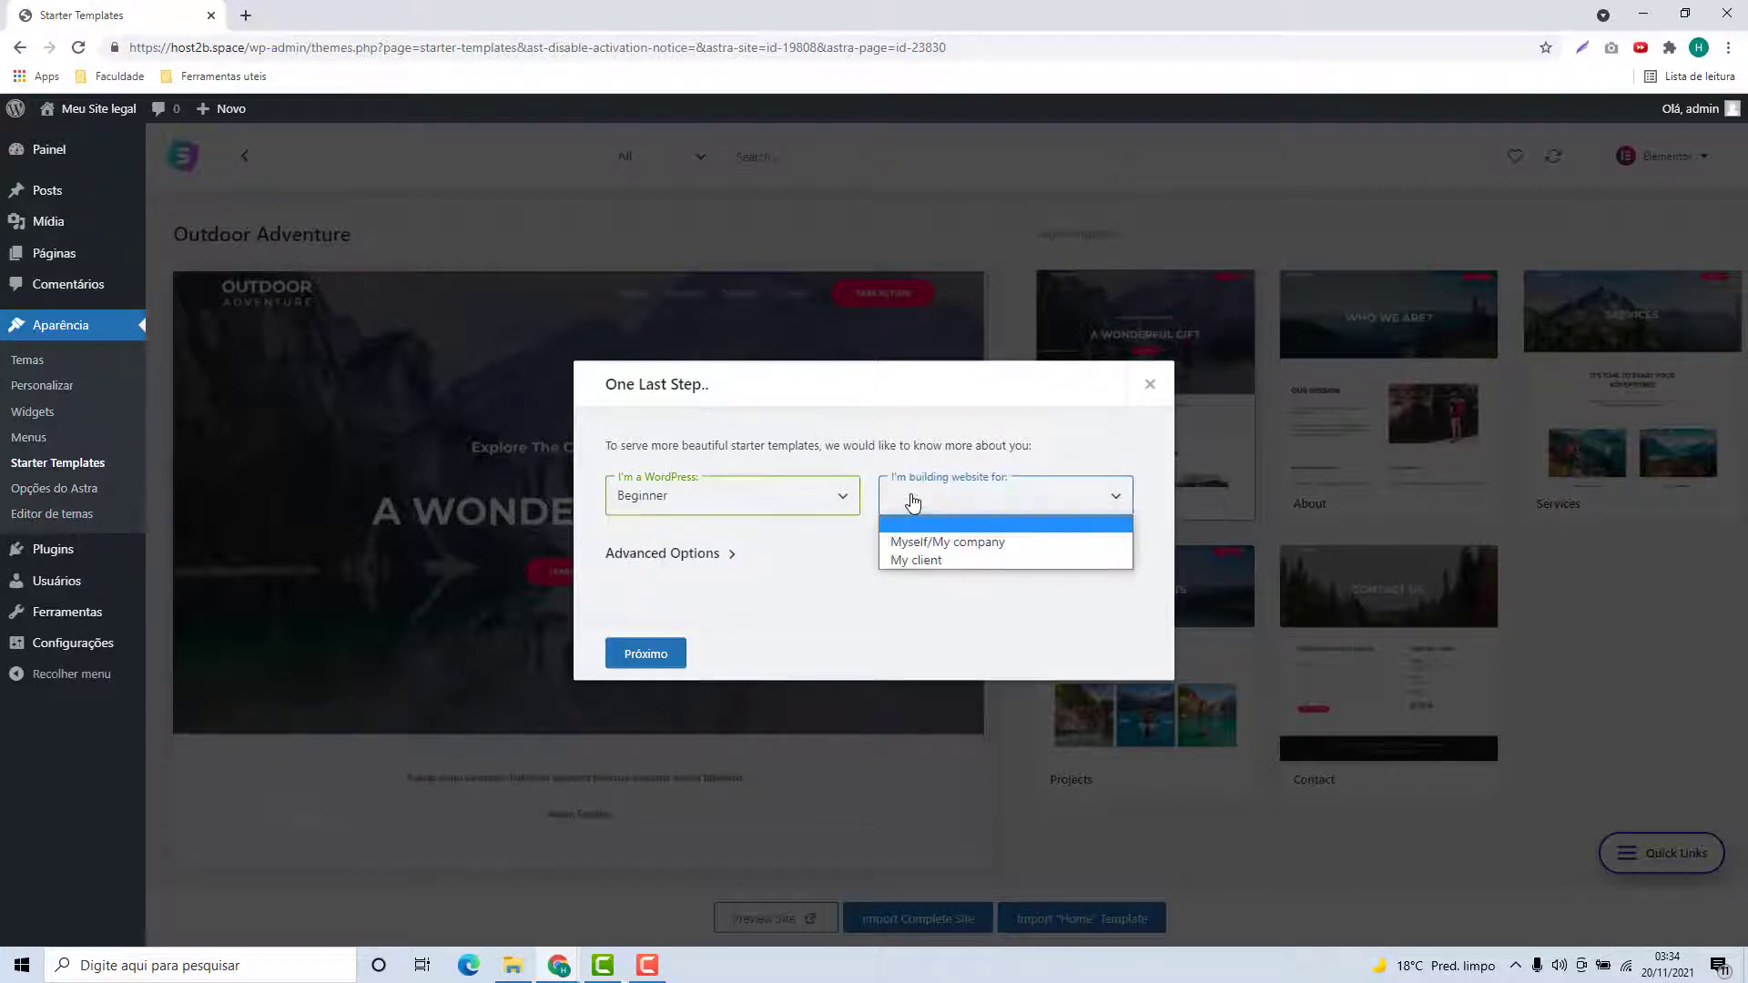
pyautogui.click(909, 502)
pyautogui.click(907, 507)
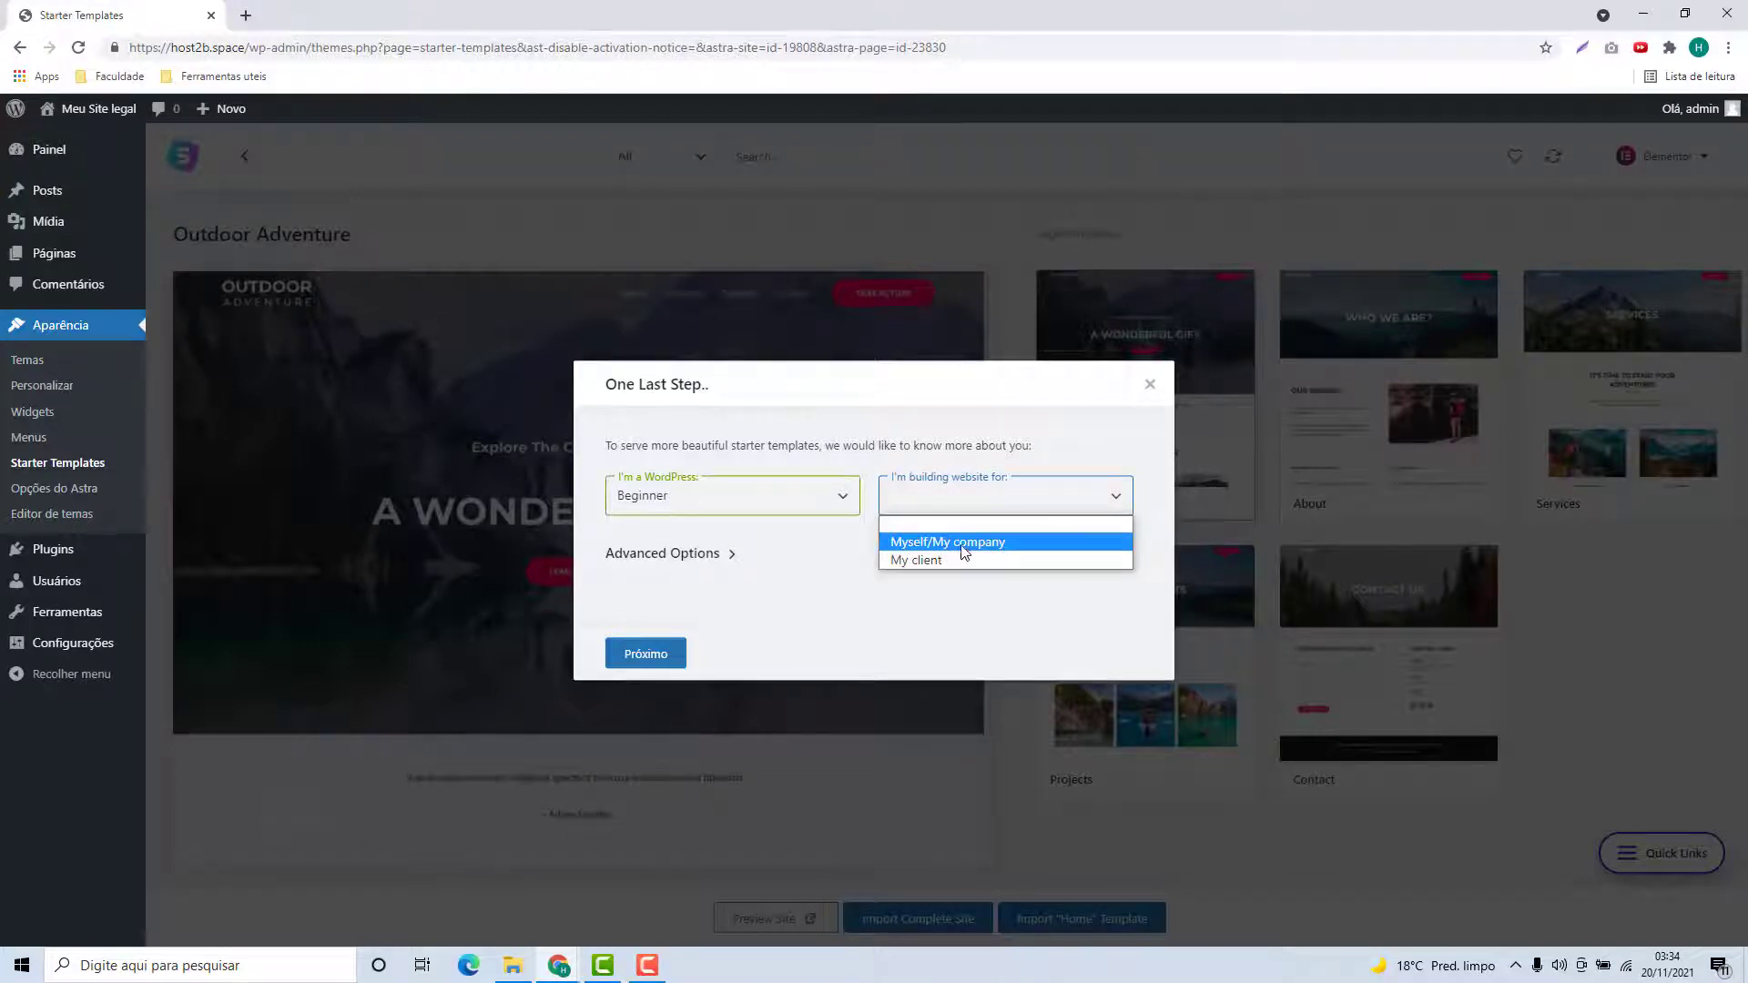
pyautogui.click(938, 543)
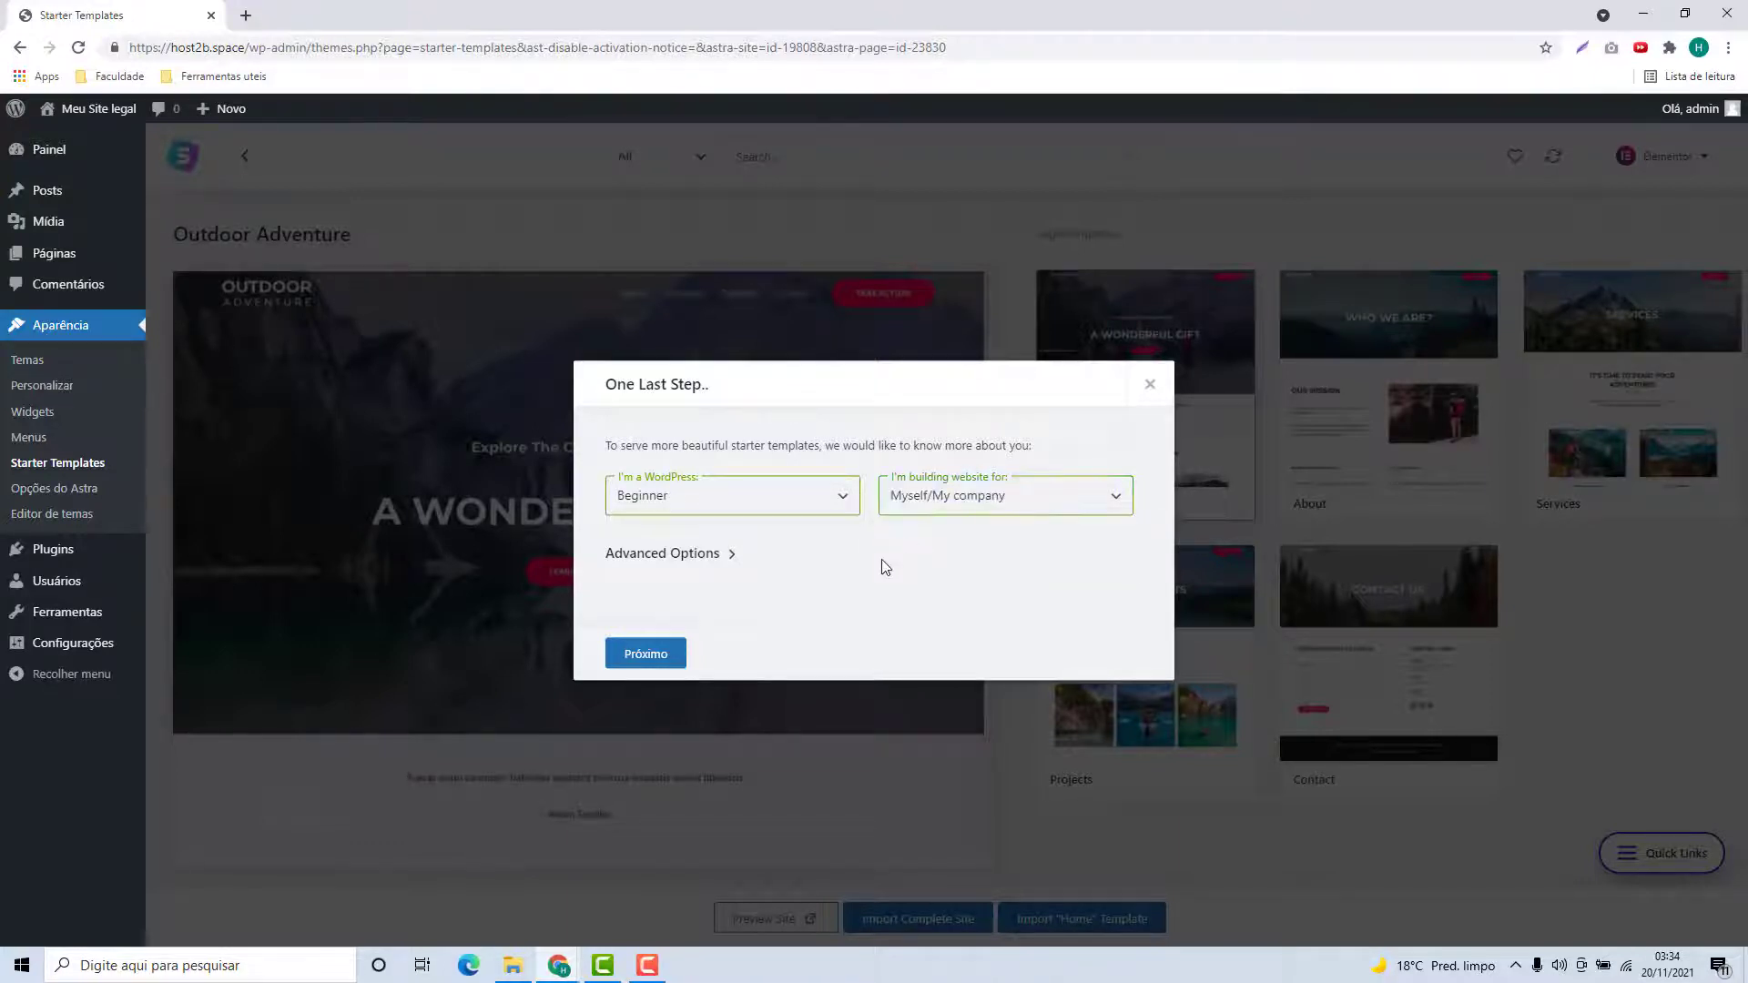
pyautogui.click(663, 654)
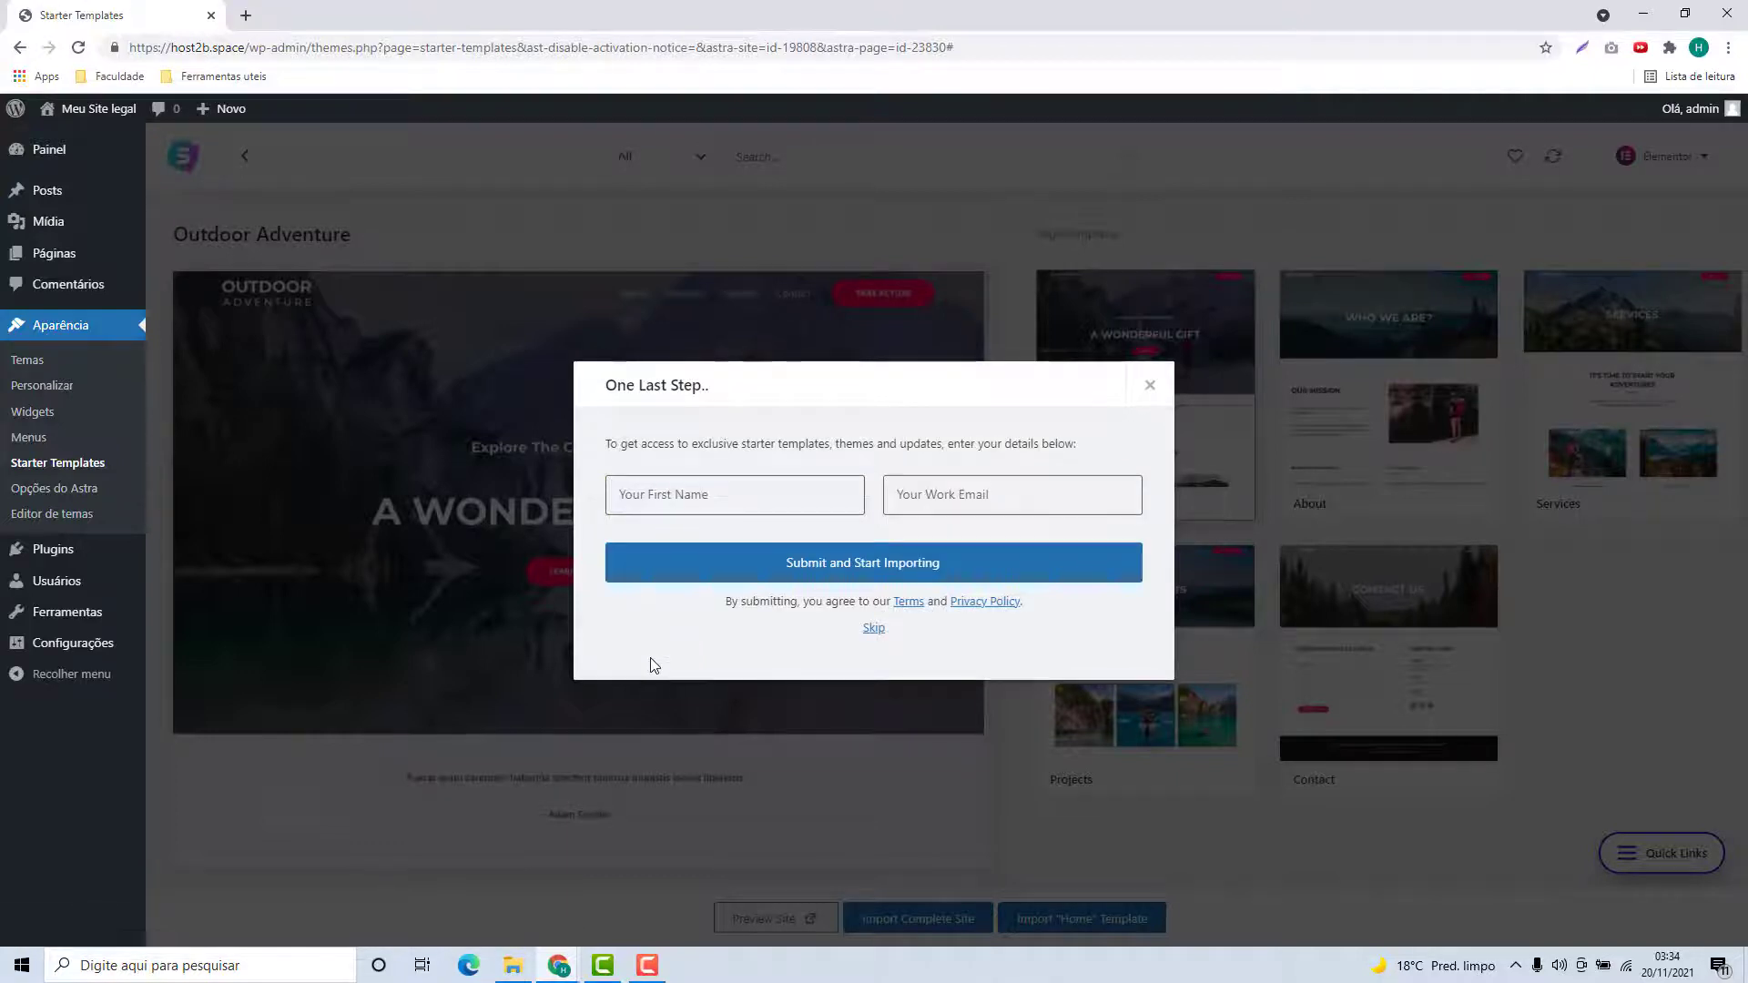
# Skip the optional name and work e-mail details so the complete Outdoor Adventure site import runs.
pyautogui.click(701, 508)
pyautogui.click(896, 496)
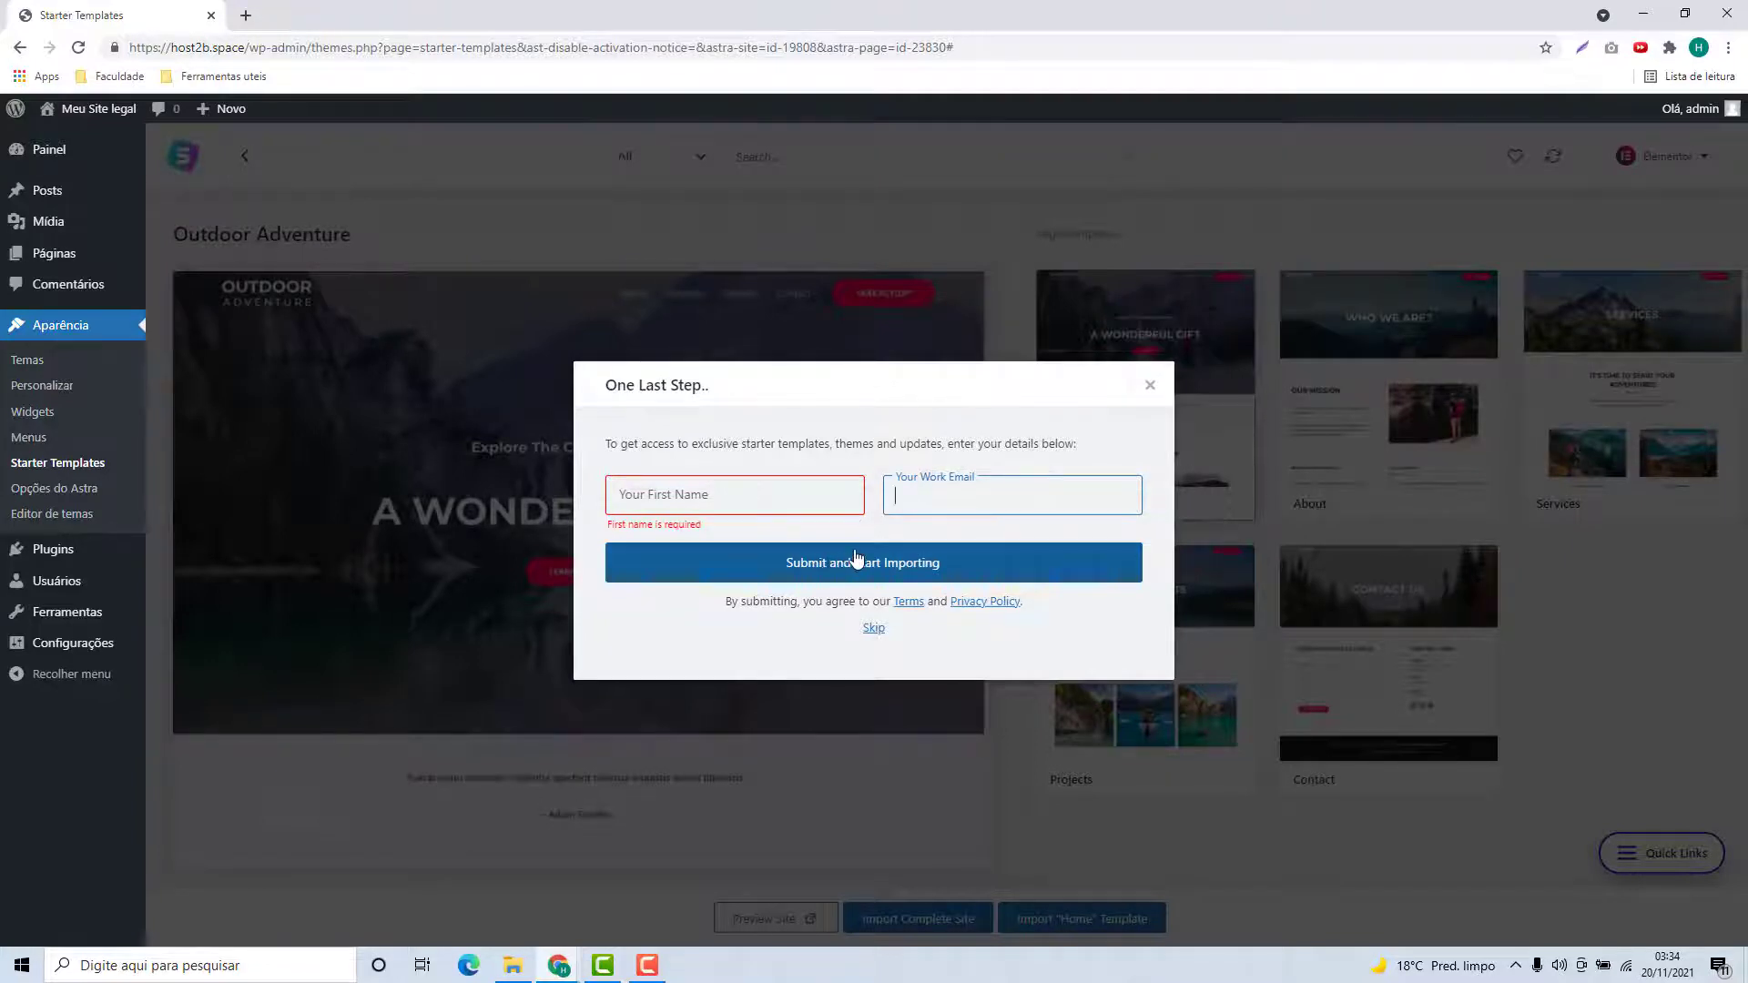
pyautogui.click(873, 630)
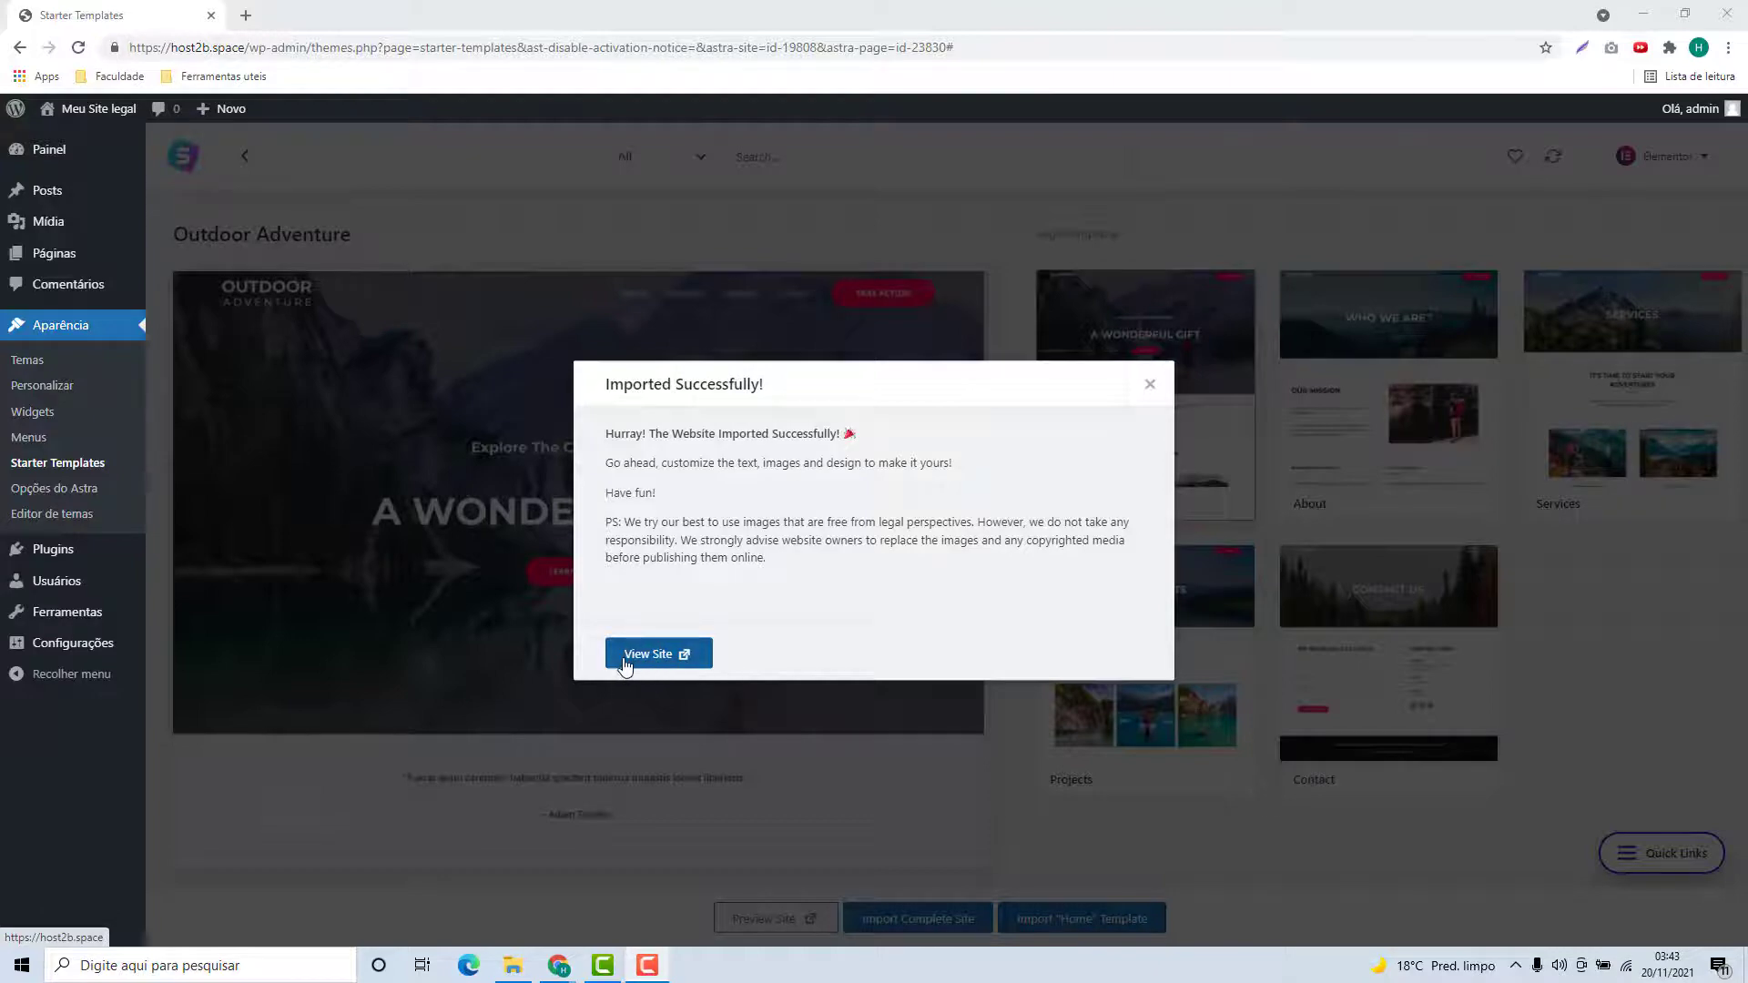
# View the imported Outdoor Adventure site and look through its home page sections.
pyautogui.click(665, 659)
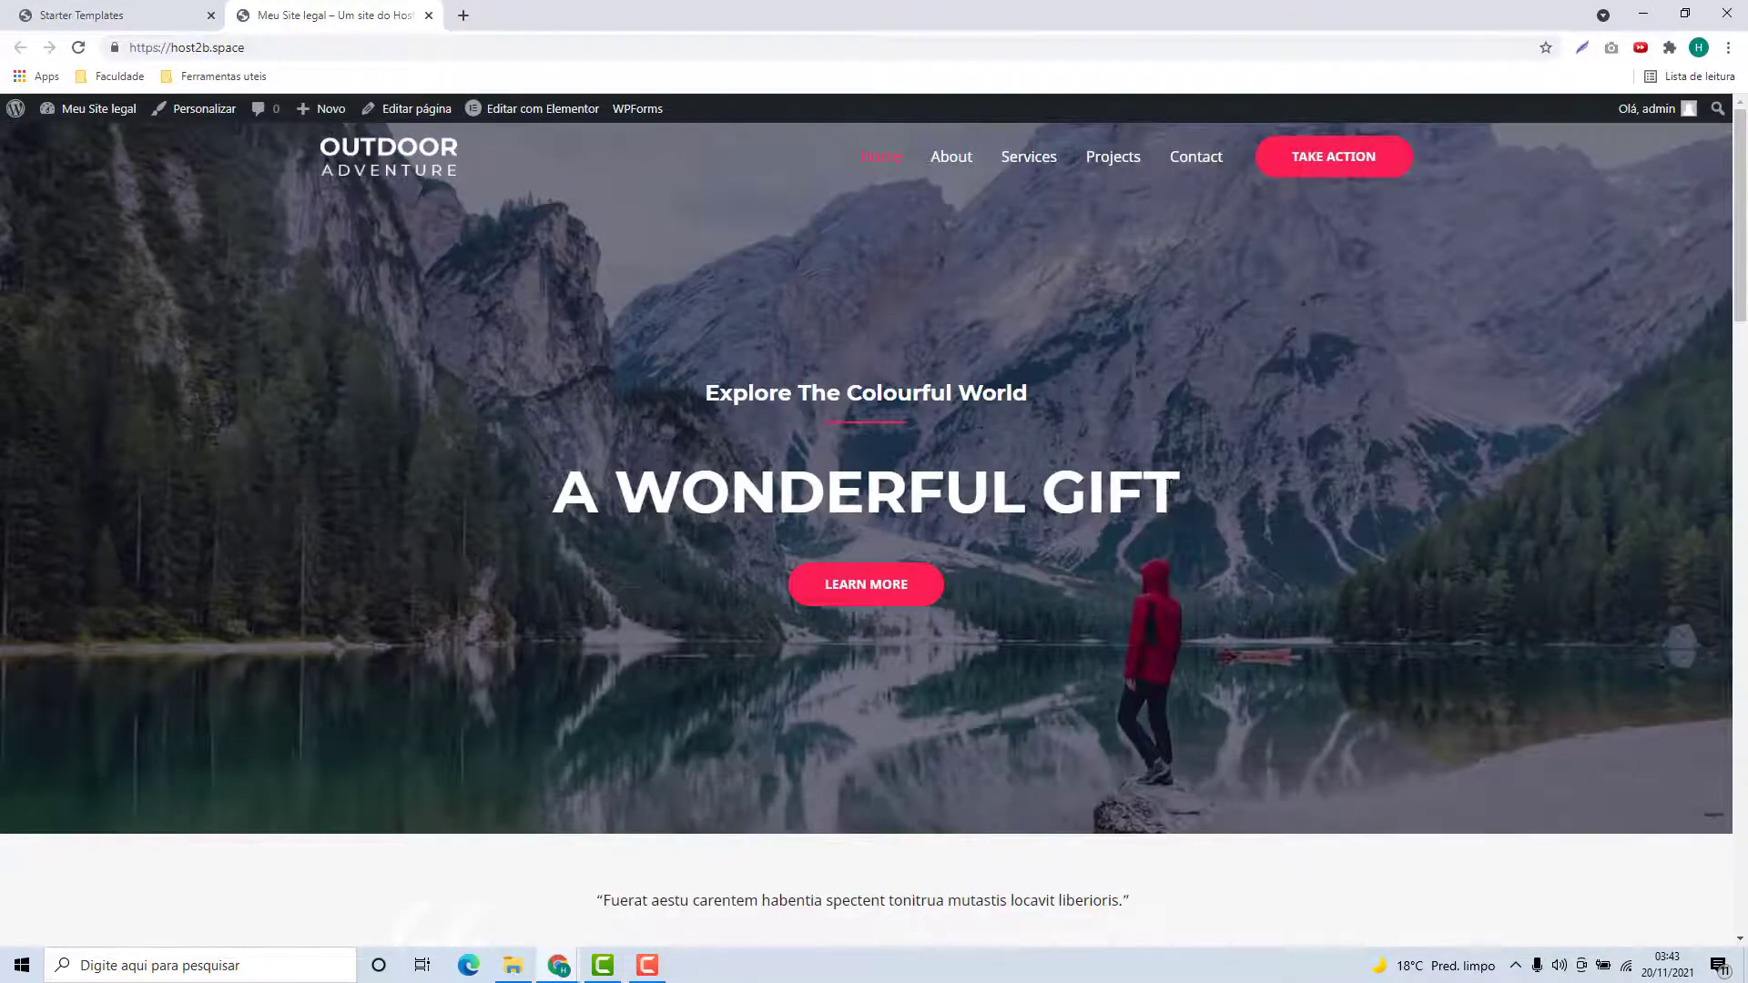
pyautogui.scroll(-14, 702, 401)
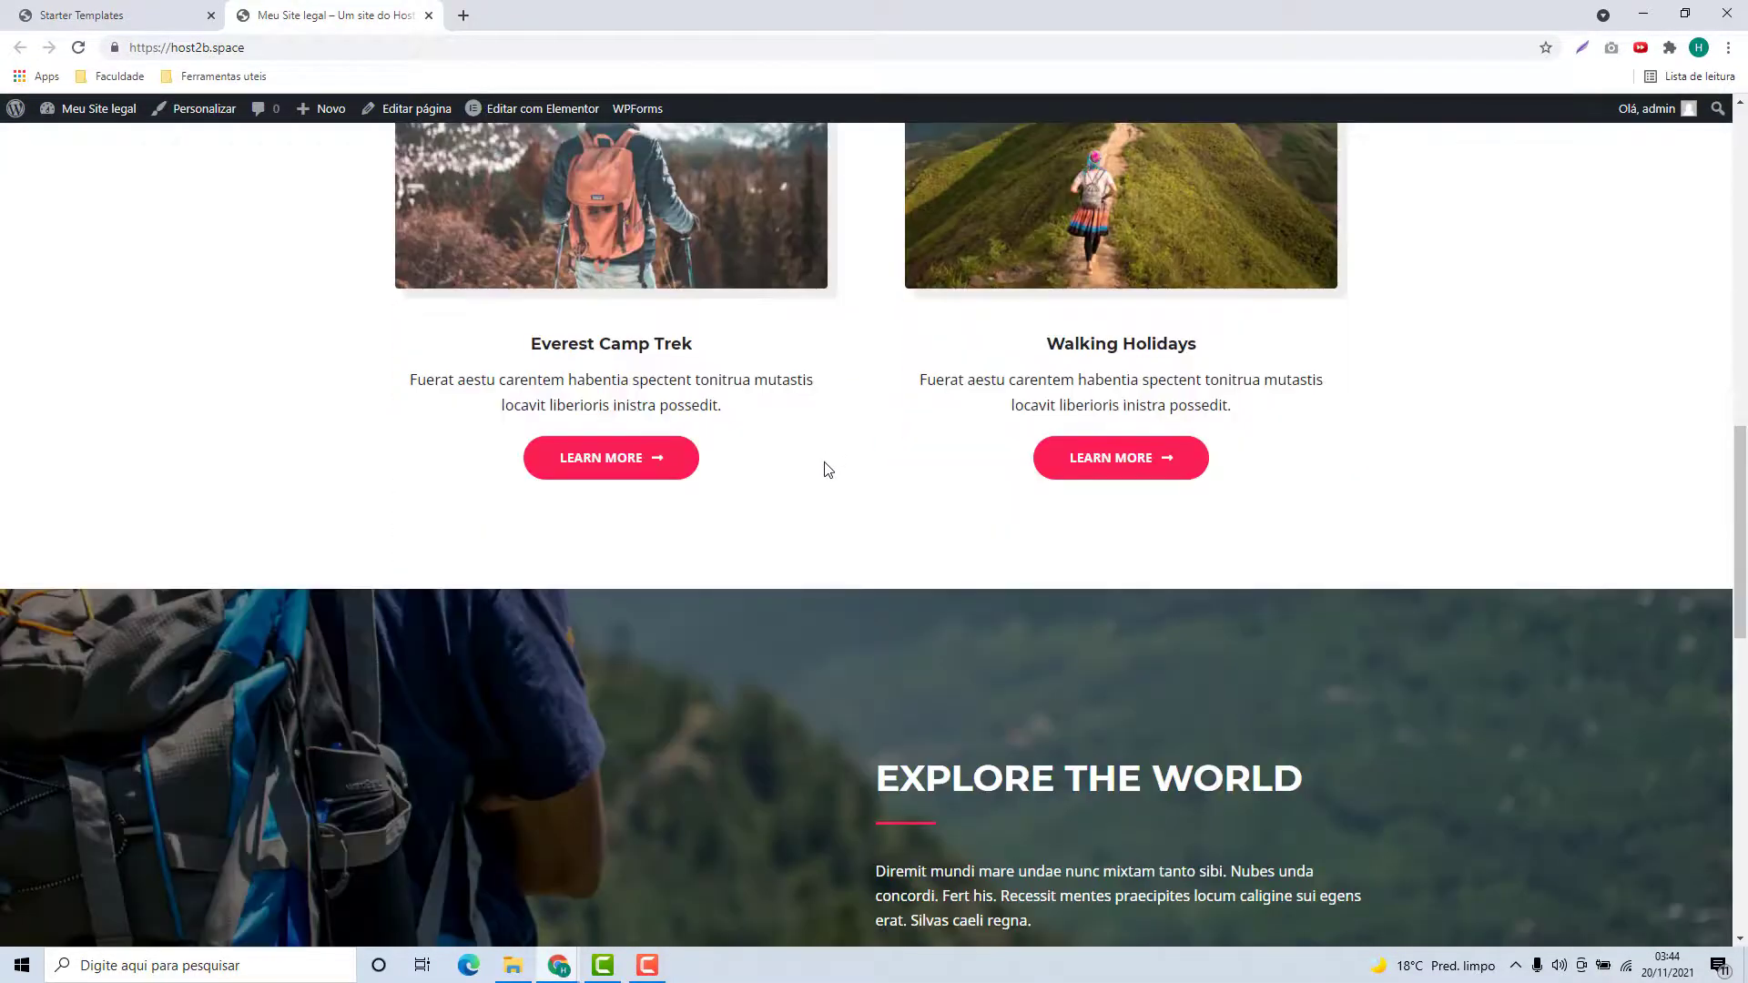
pyautogui.scroll(-10, 828, 469)
pyautogui.scroll(15, 976, 593)
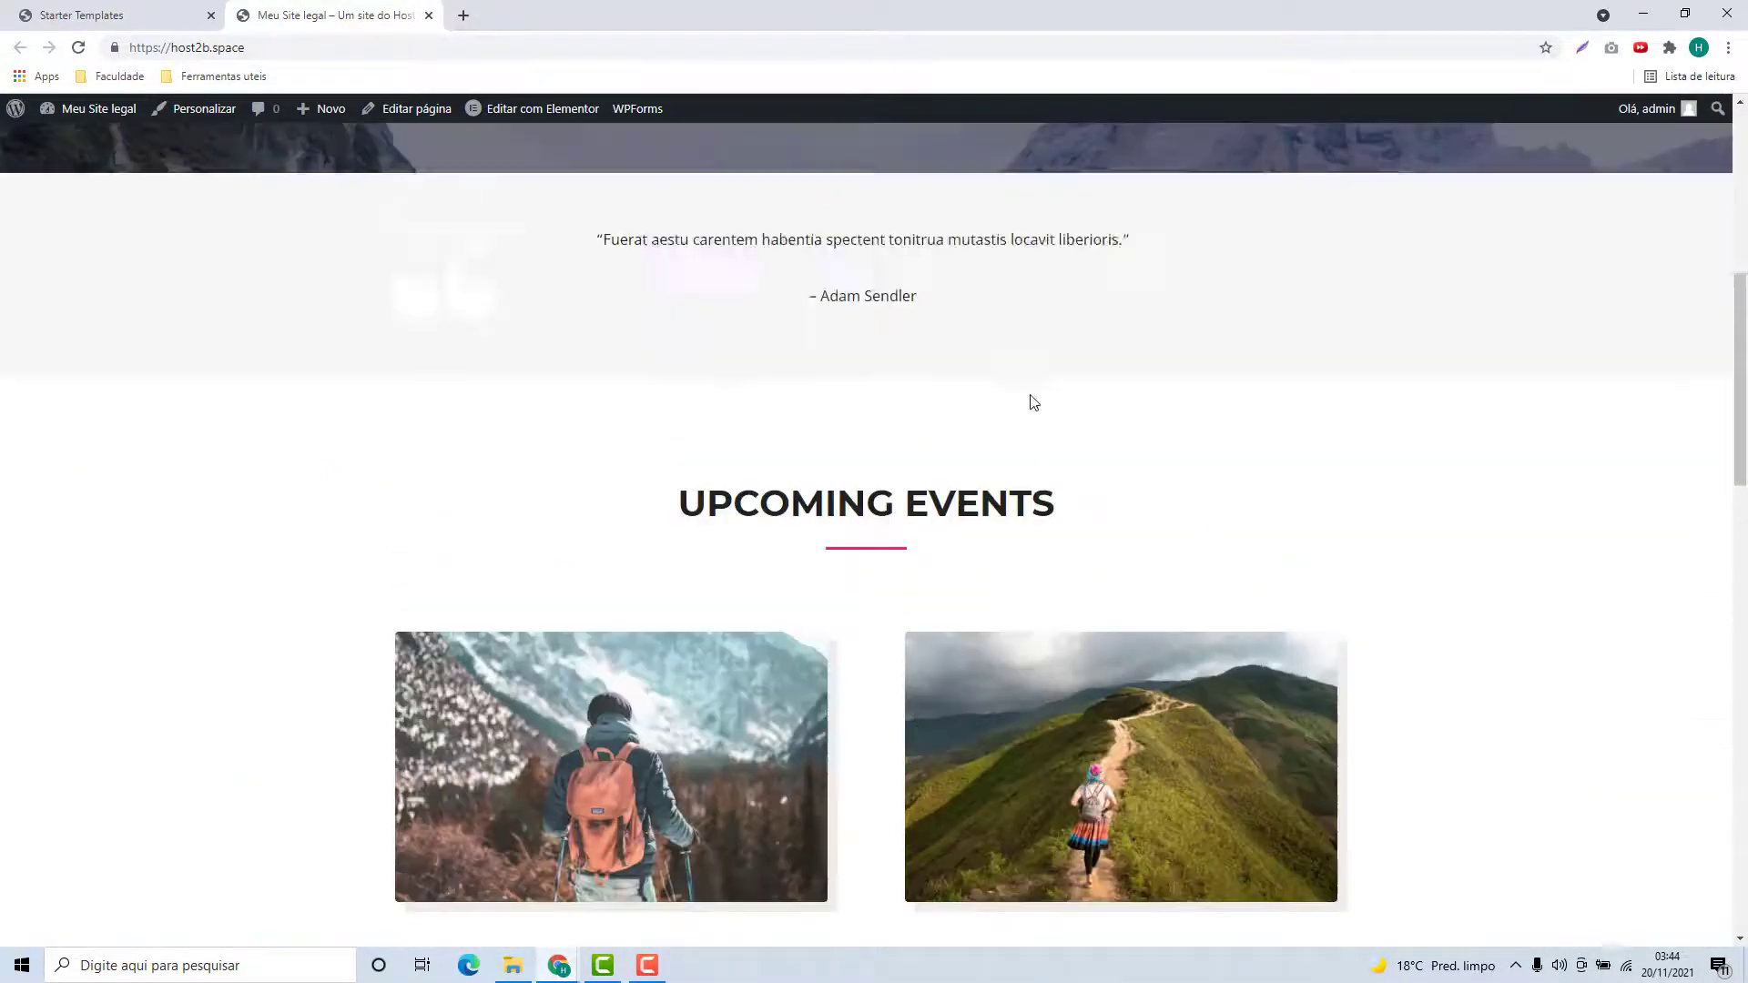
pyautogui.scroll(7, 1033, 402)
# Dismiss the import dialog and open the imported Home page from the site's page list for editing with Elementor.
pyautogui.click(140, 28)
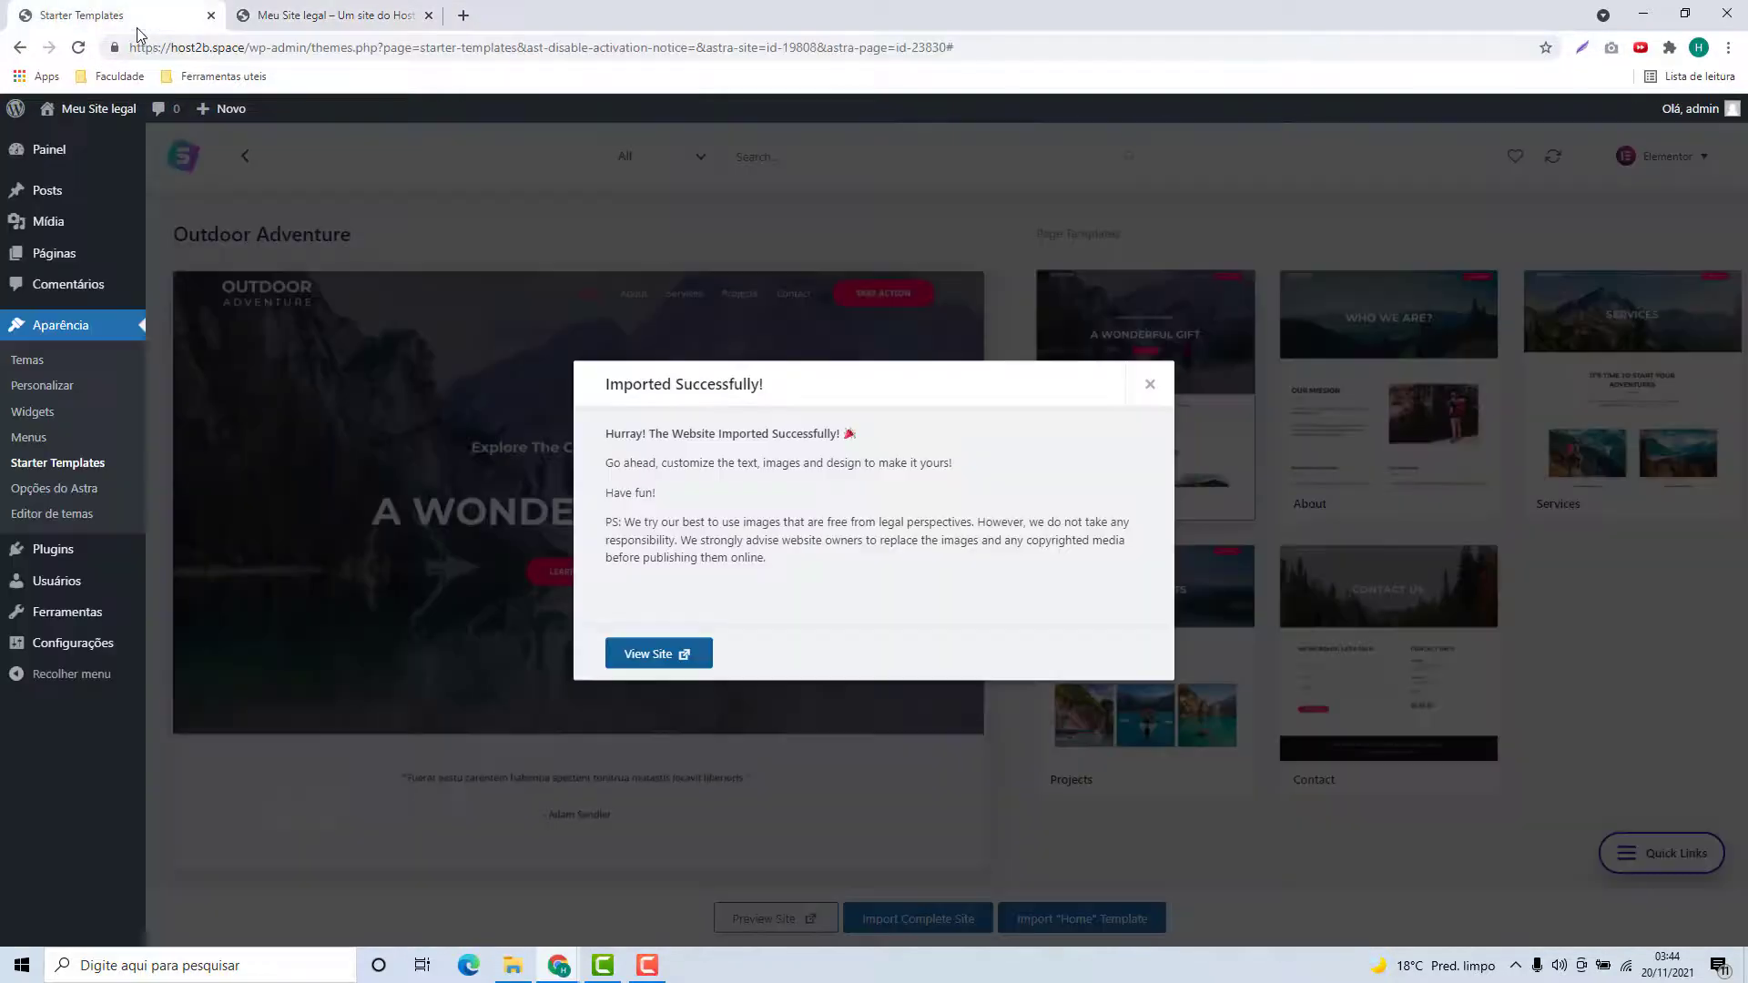
pyautogui.click(1161, 397)
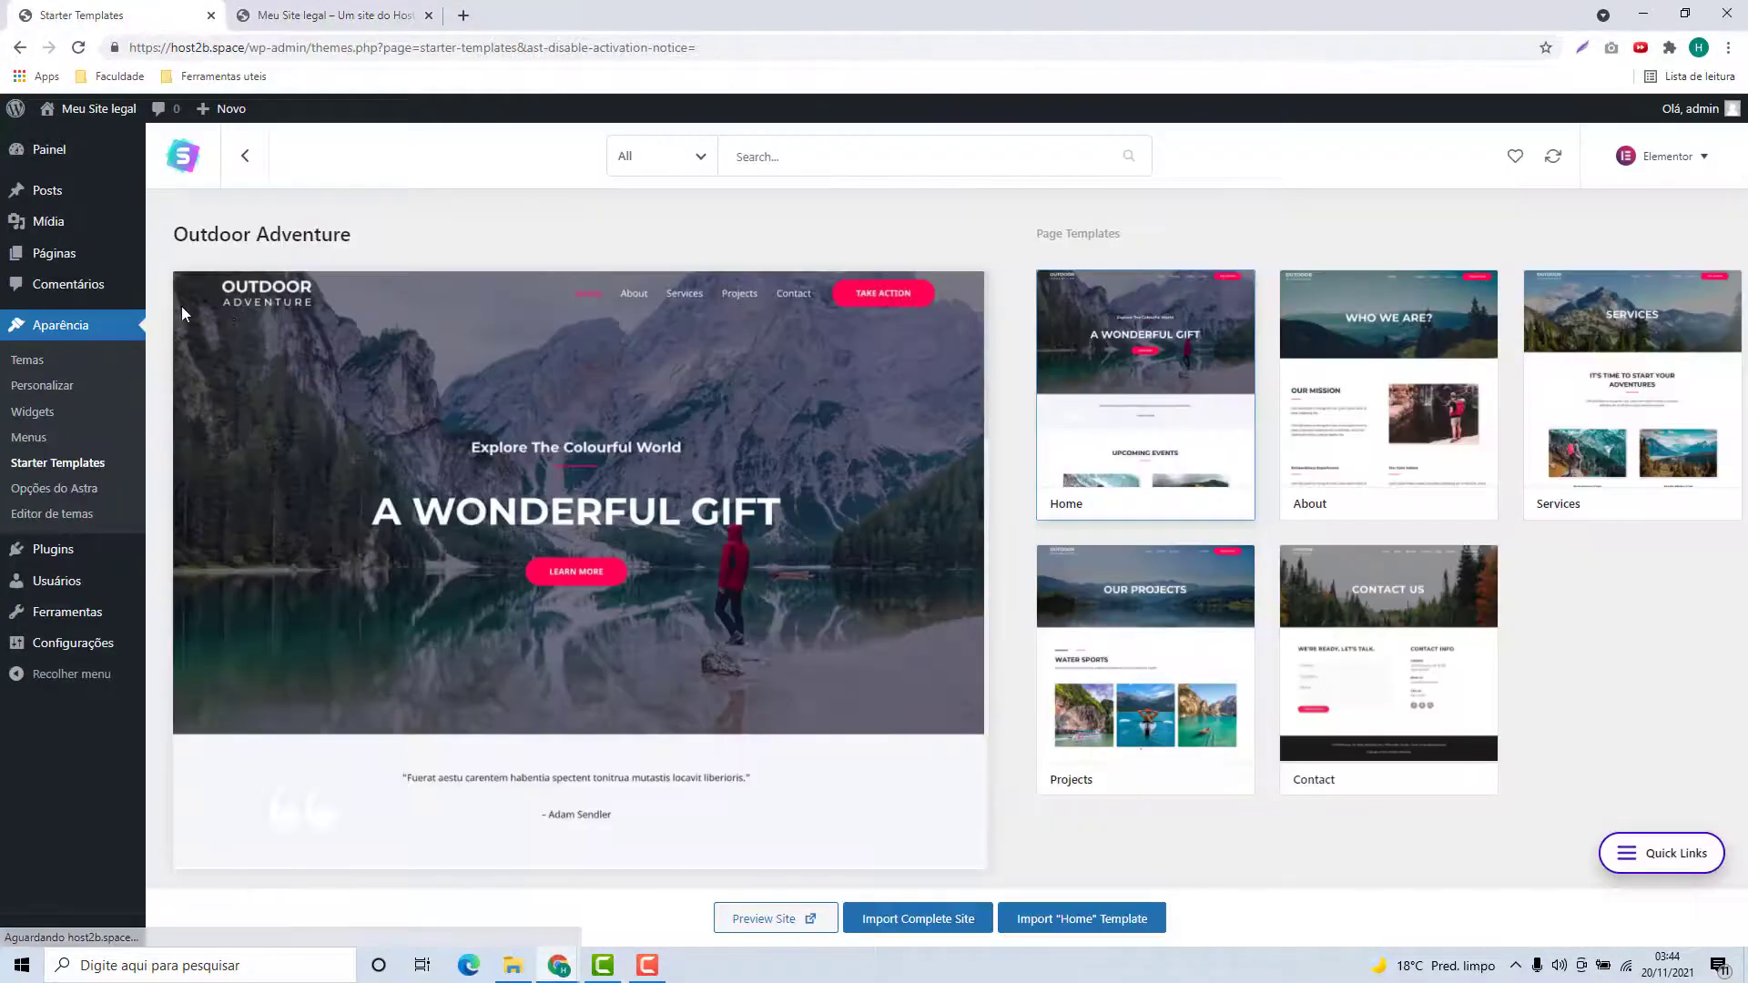
pyautogui.click(50, 264)
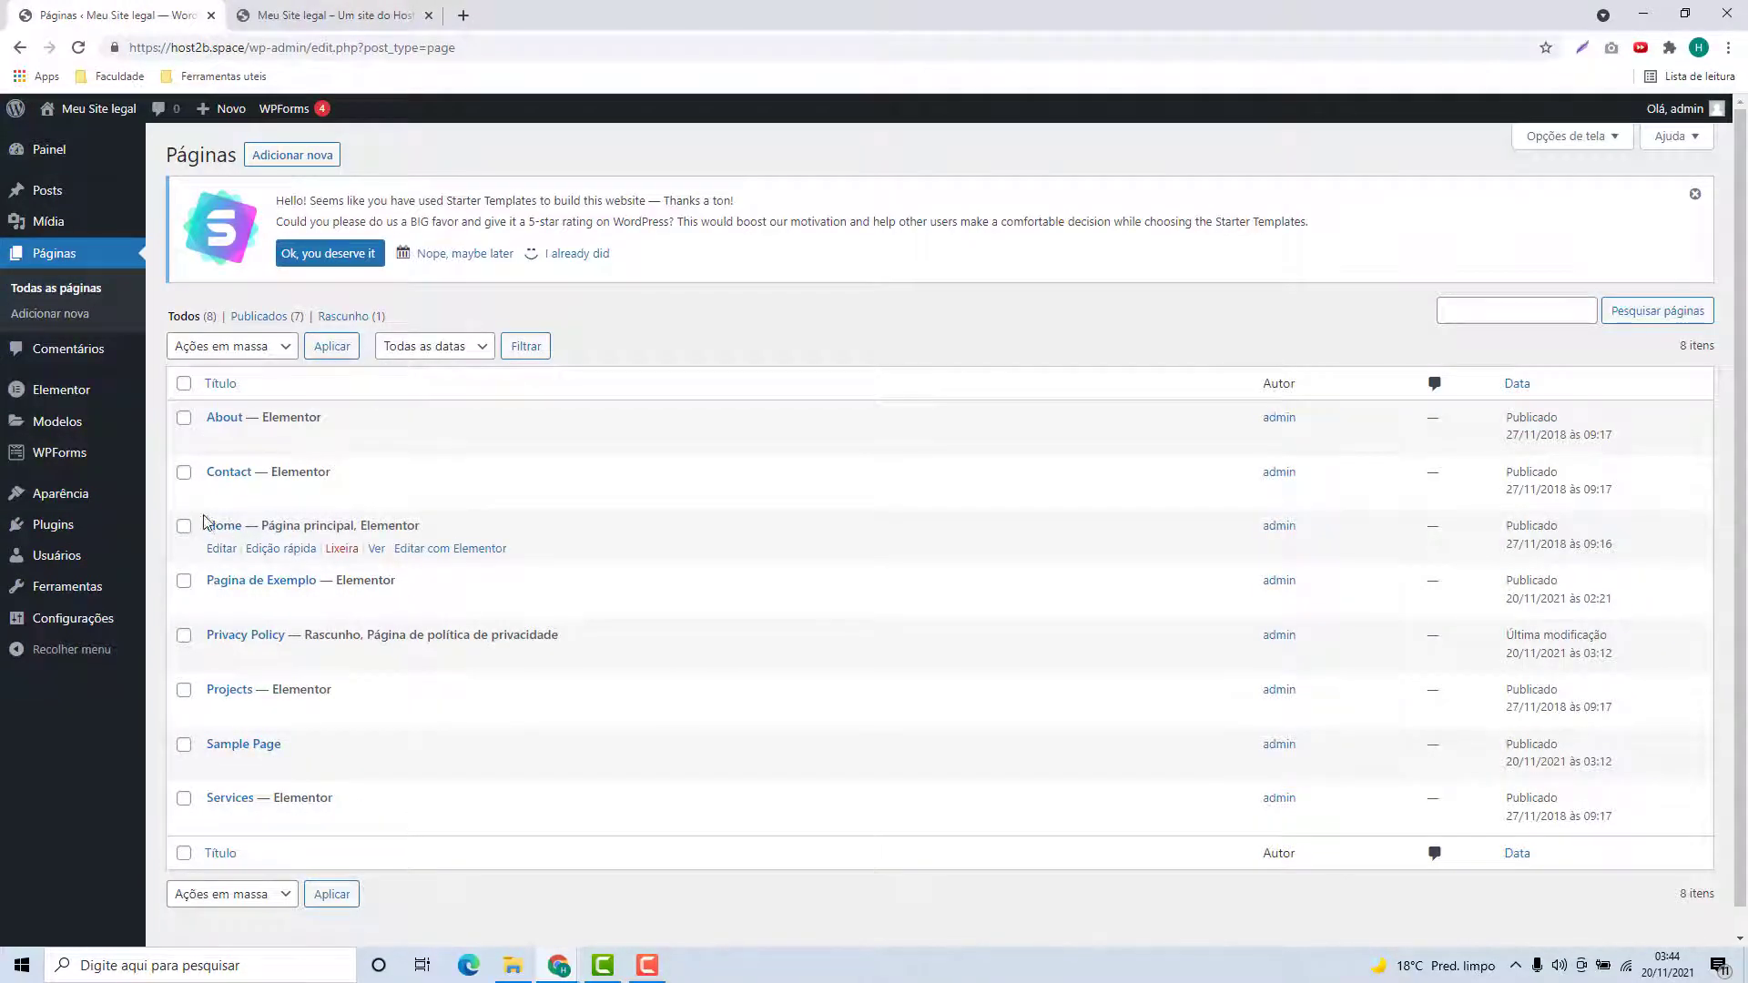
pyautogui.click(364, 15)
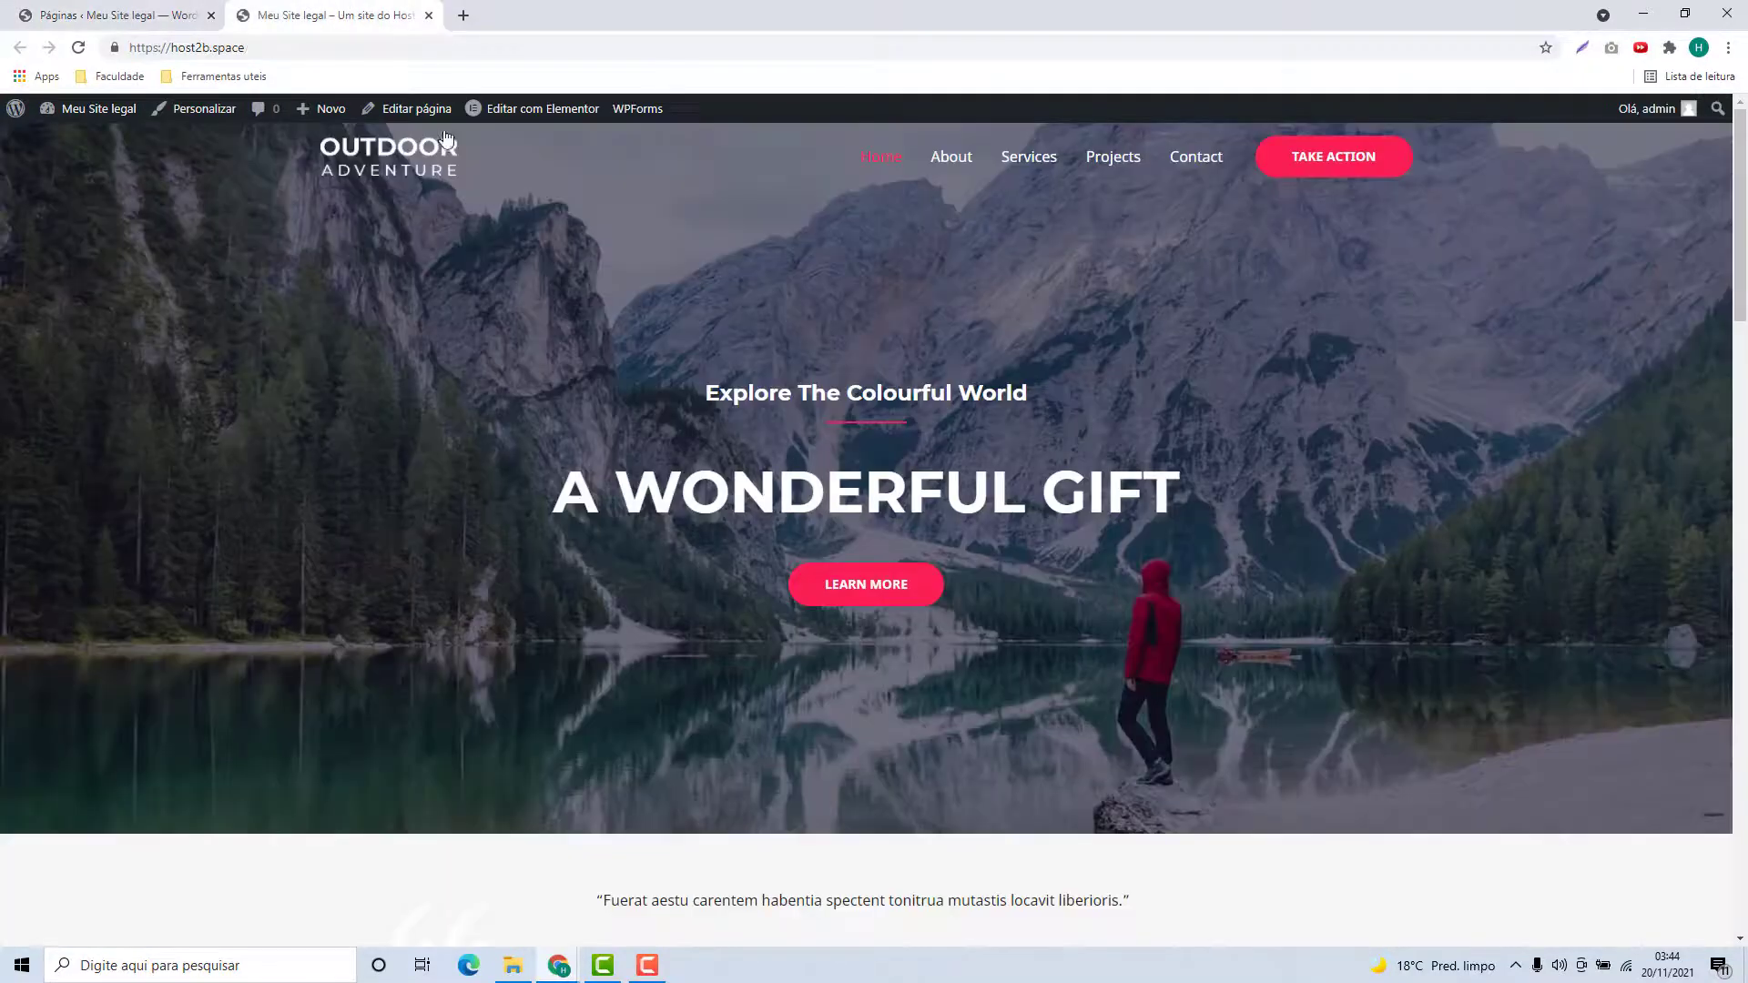
pyautogui.scroll(-10, 446, 138)
pyautogui.hotkey('ctrl', 'shift', 'Tab')
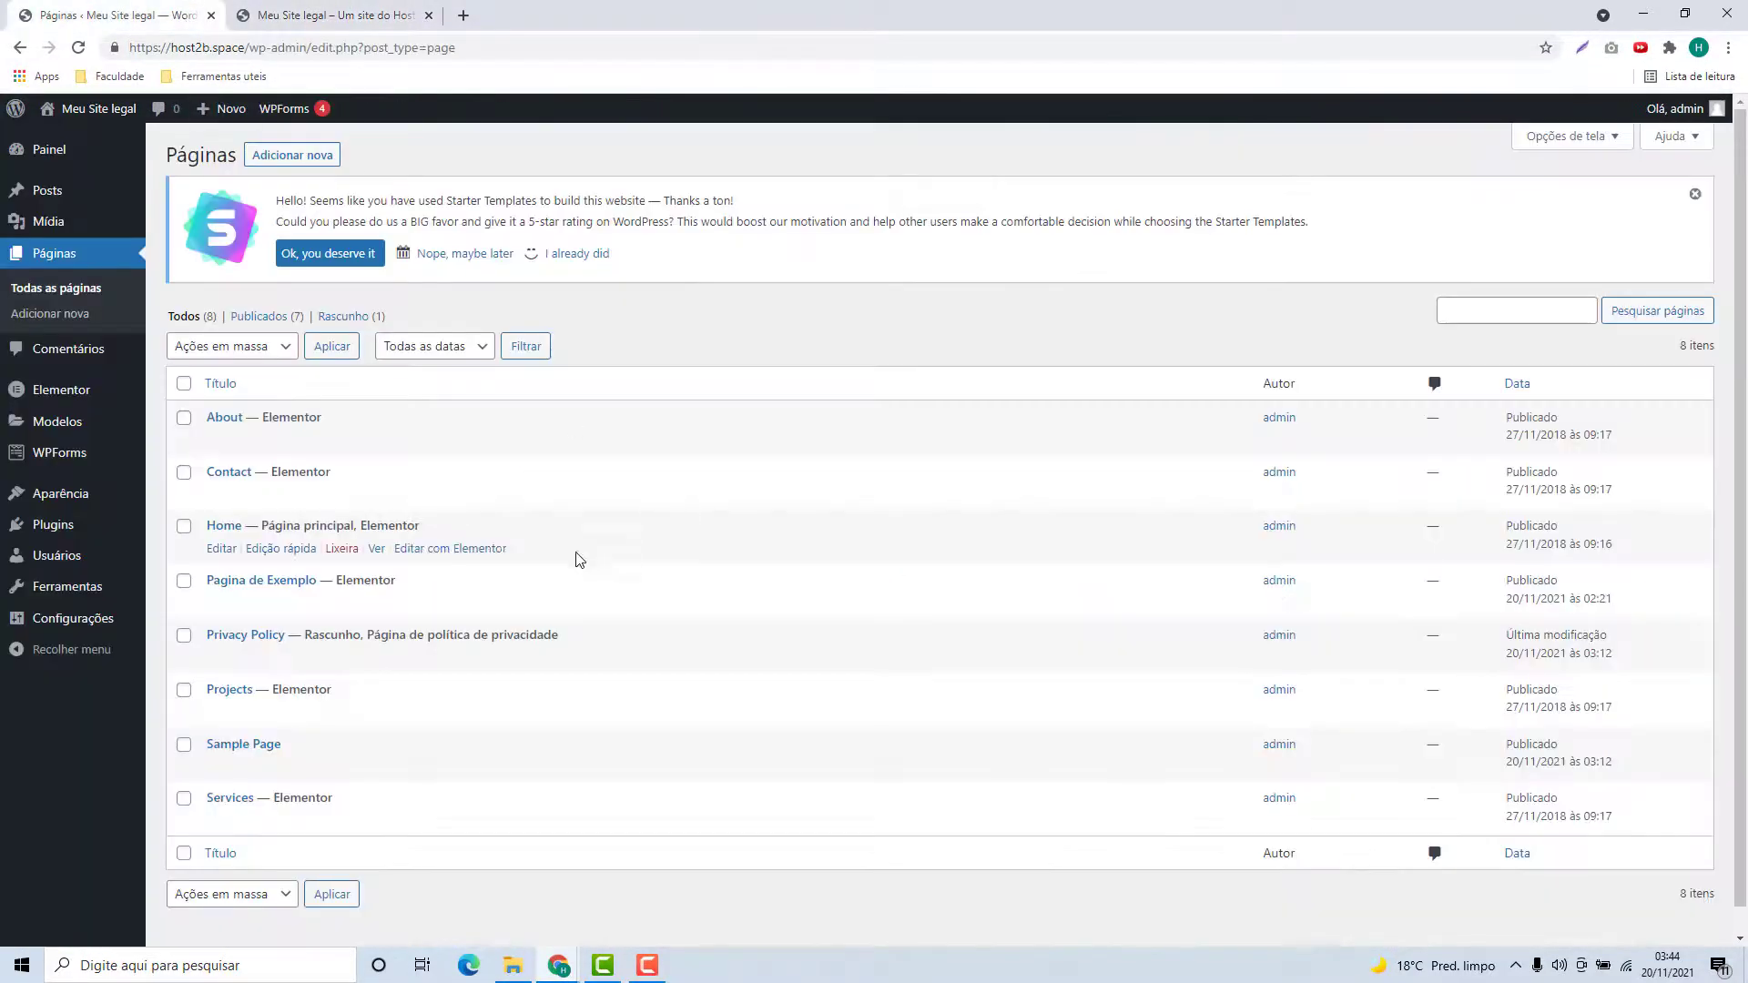
pyautogui.click(474, 550)
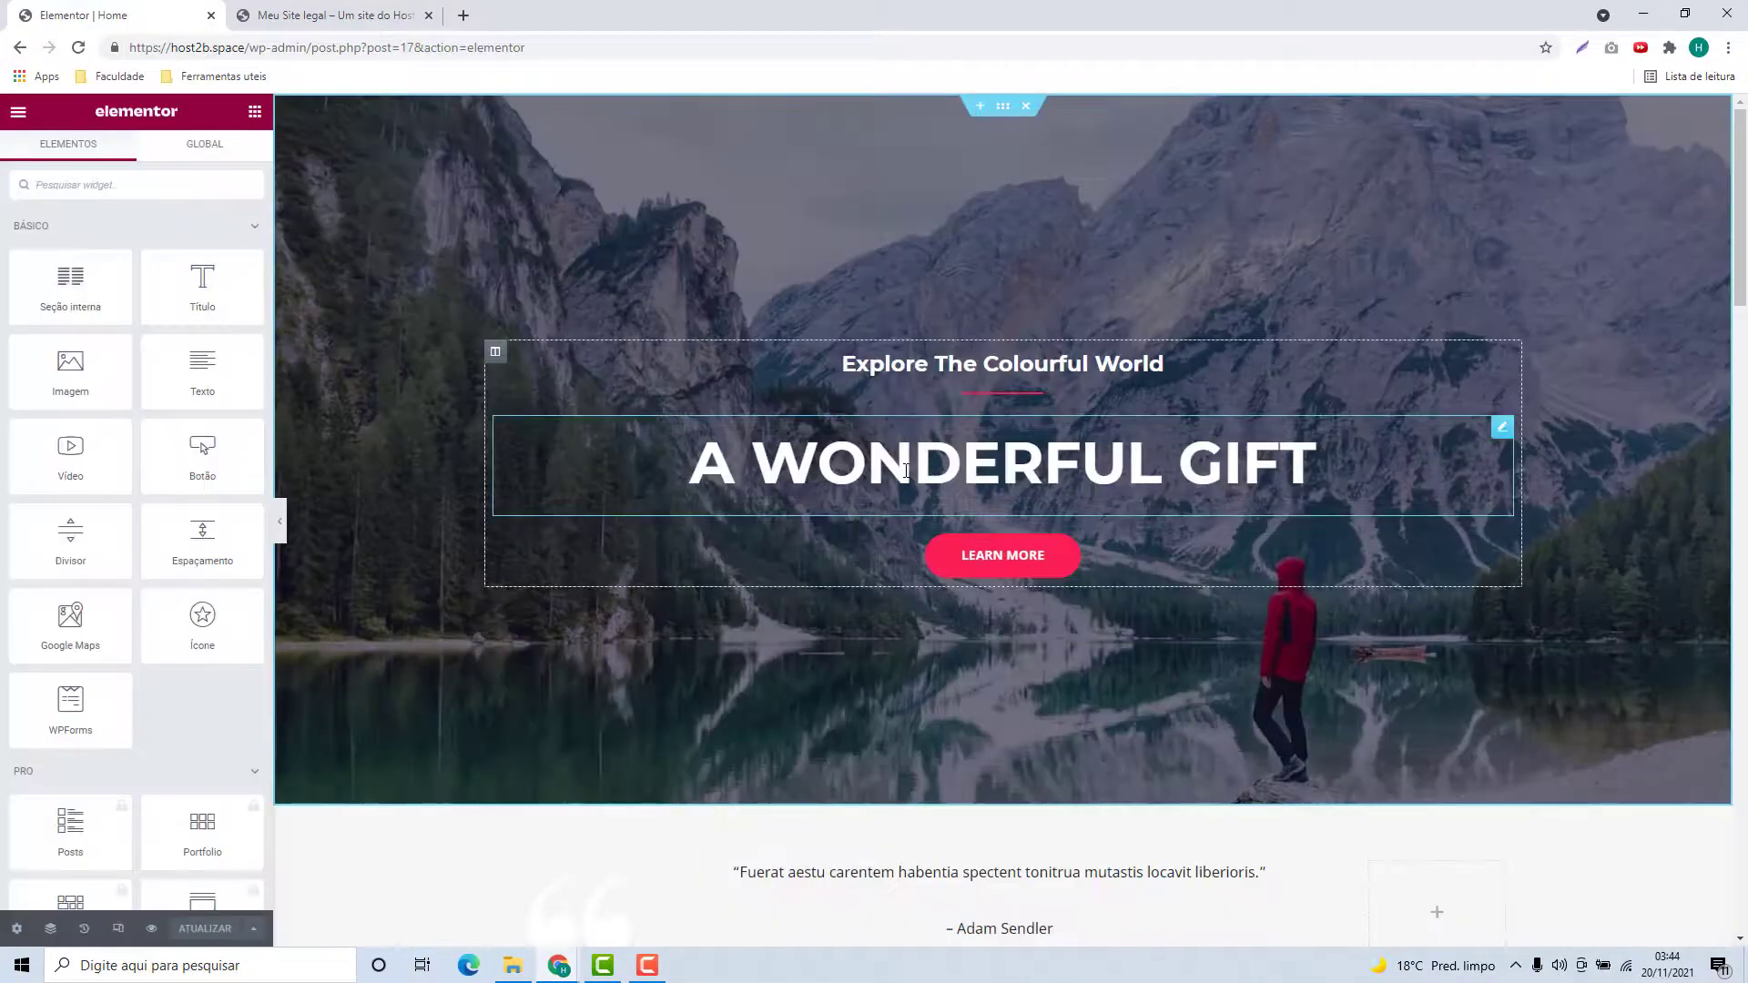
# Replace the Home page's main hero heading "A Wonderful Gift" with "Meu site legal".
pyautogui.tripleClick(906, 468)
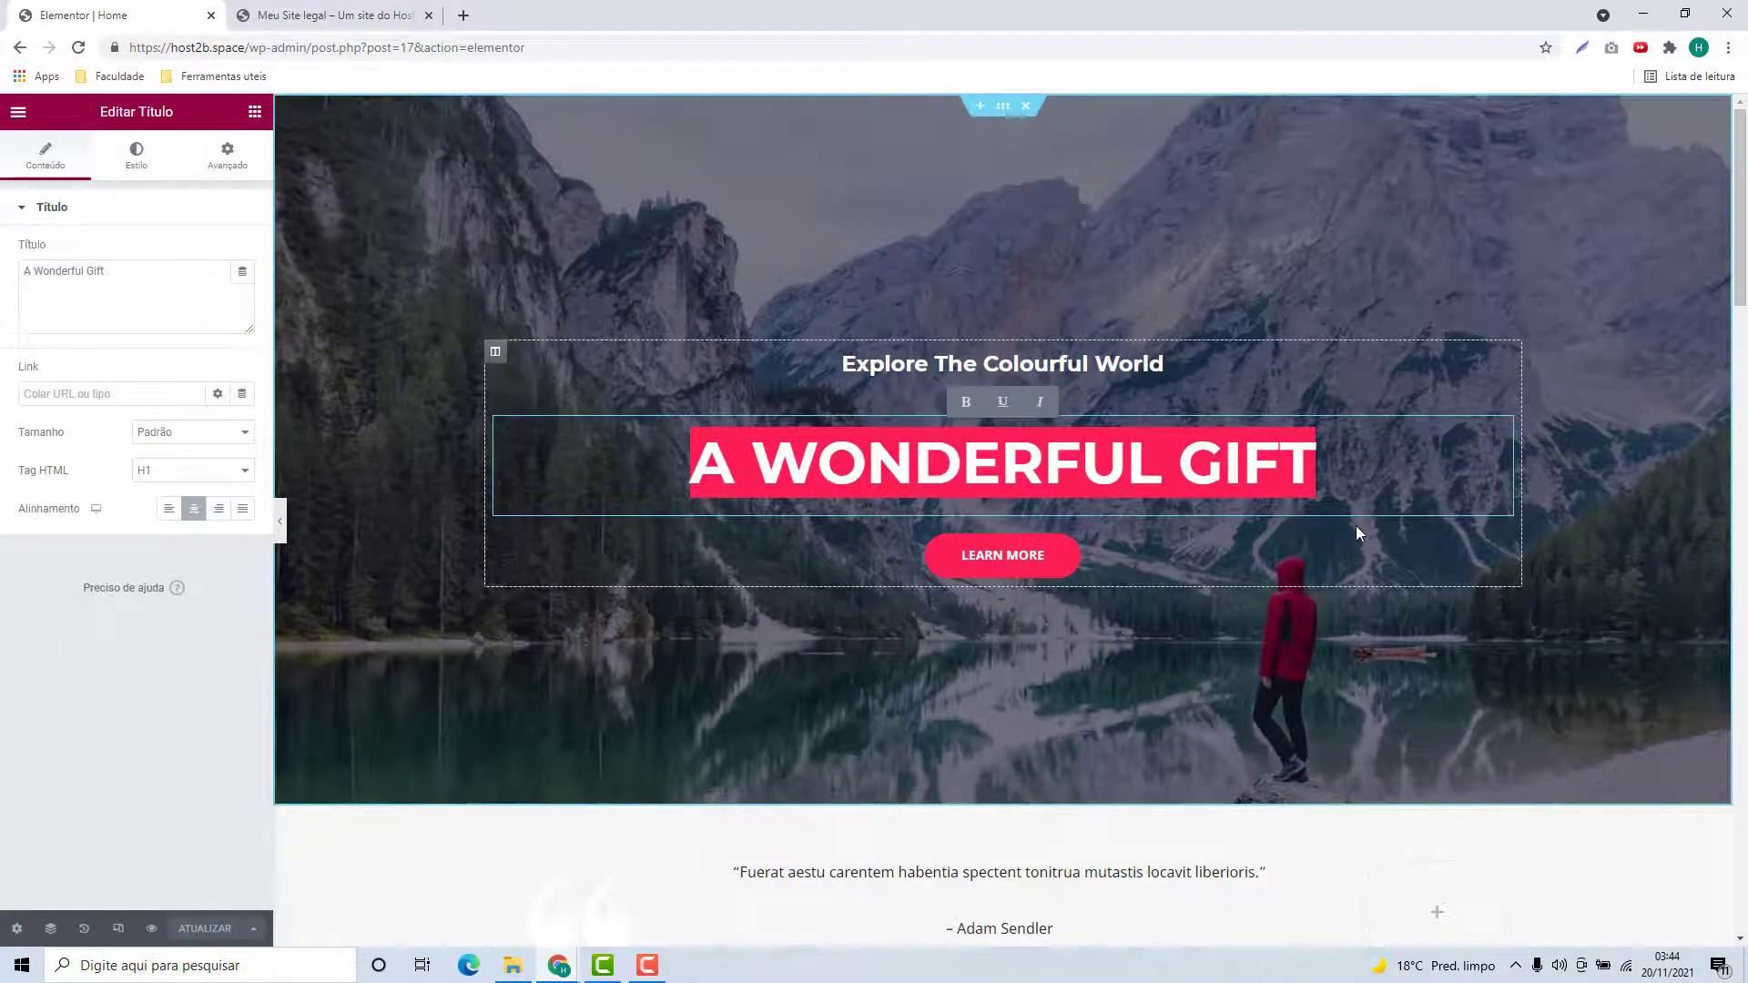
pyautogui.scroll(-15, 1356, 526)
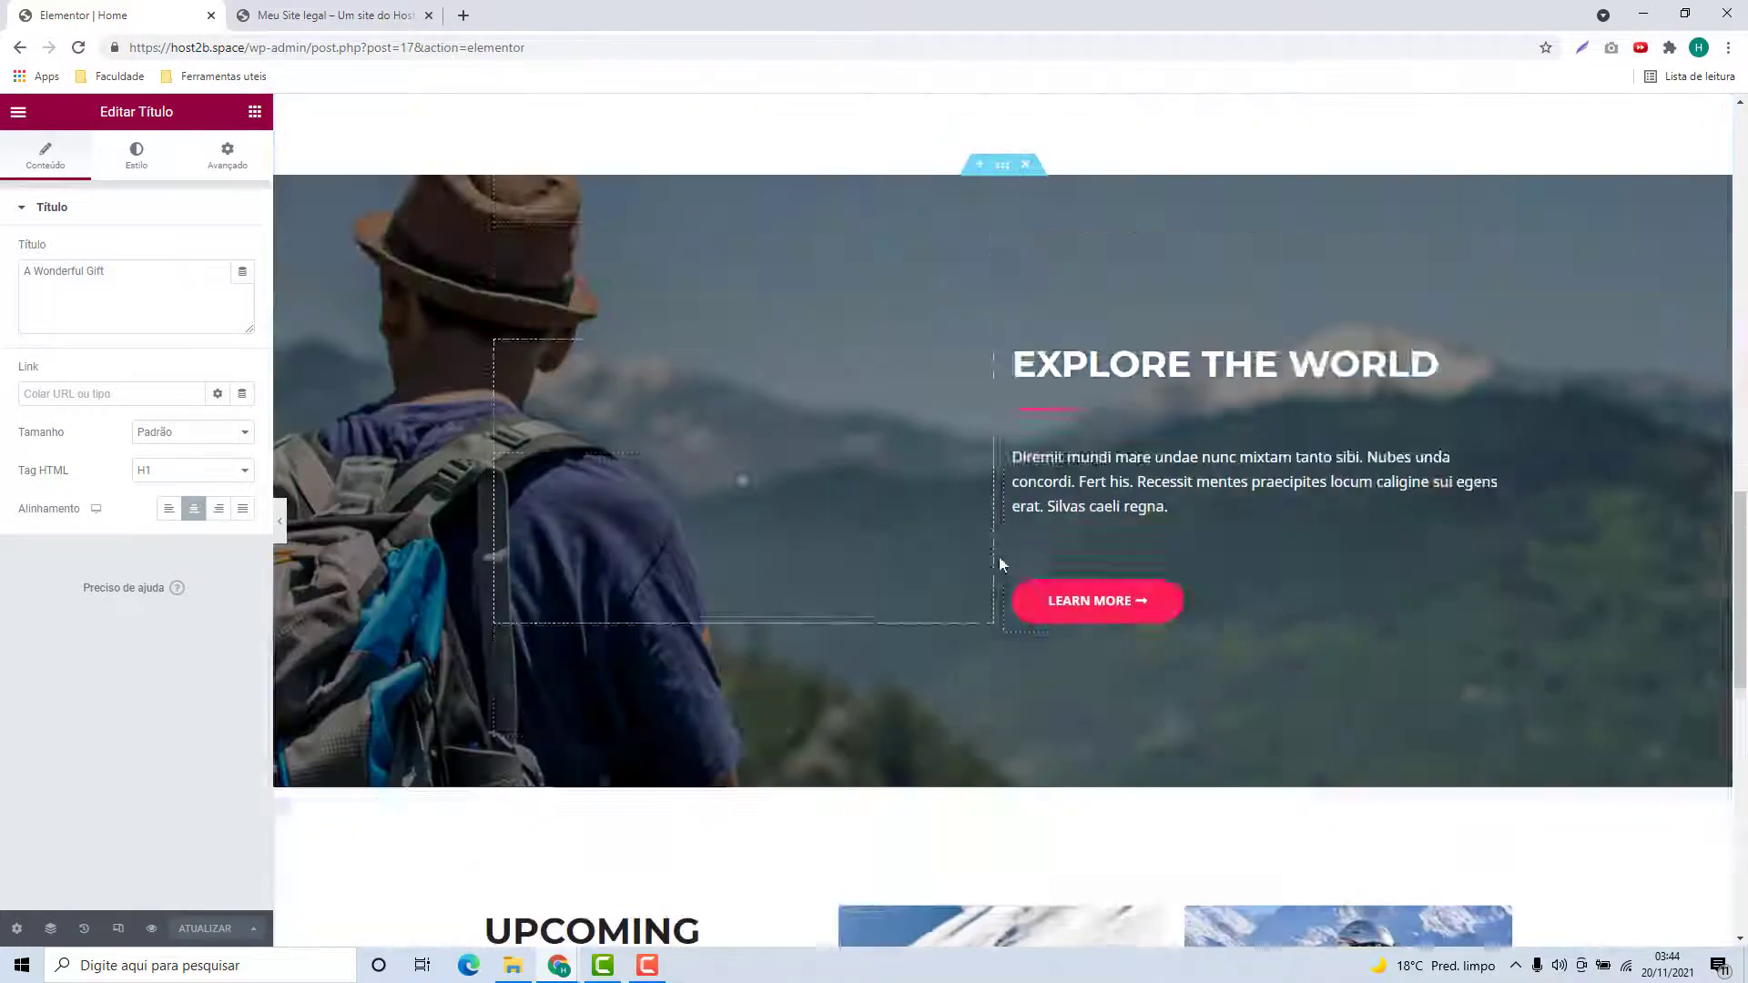
pyautogui.scroll(15, 1073, 533)
pyautogui.tripleClick(991, 479)
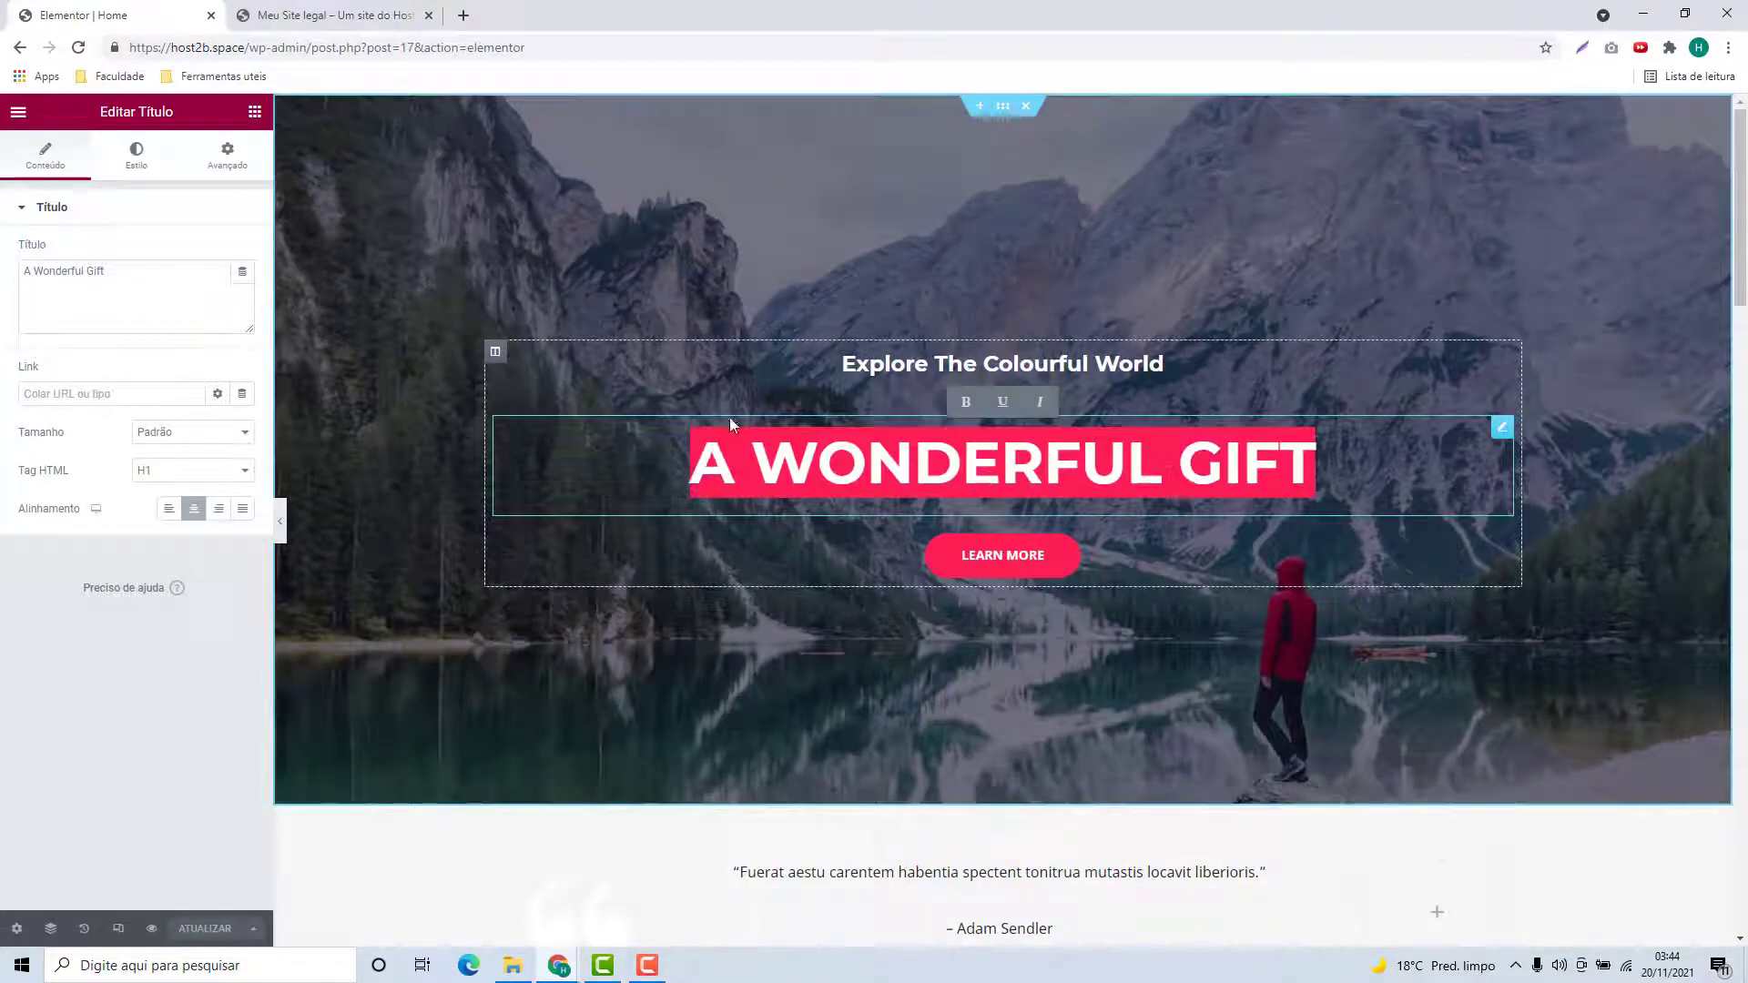
pyautogui.write('Meu site')
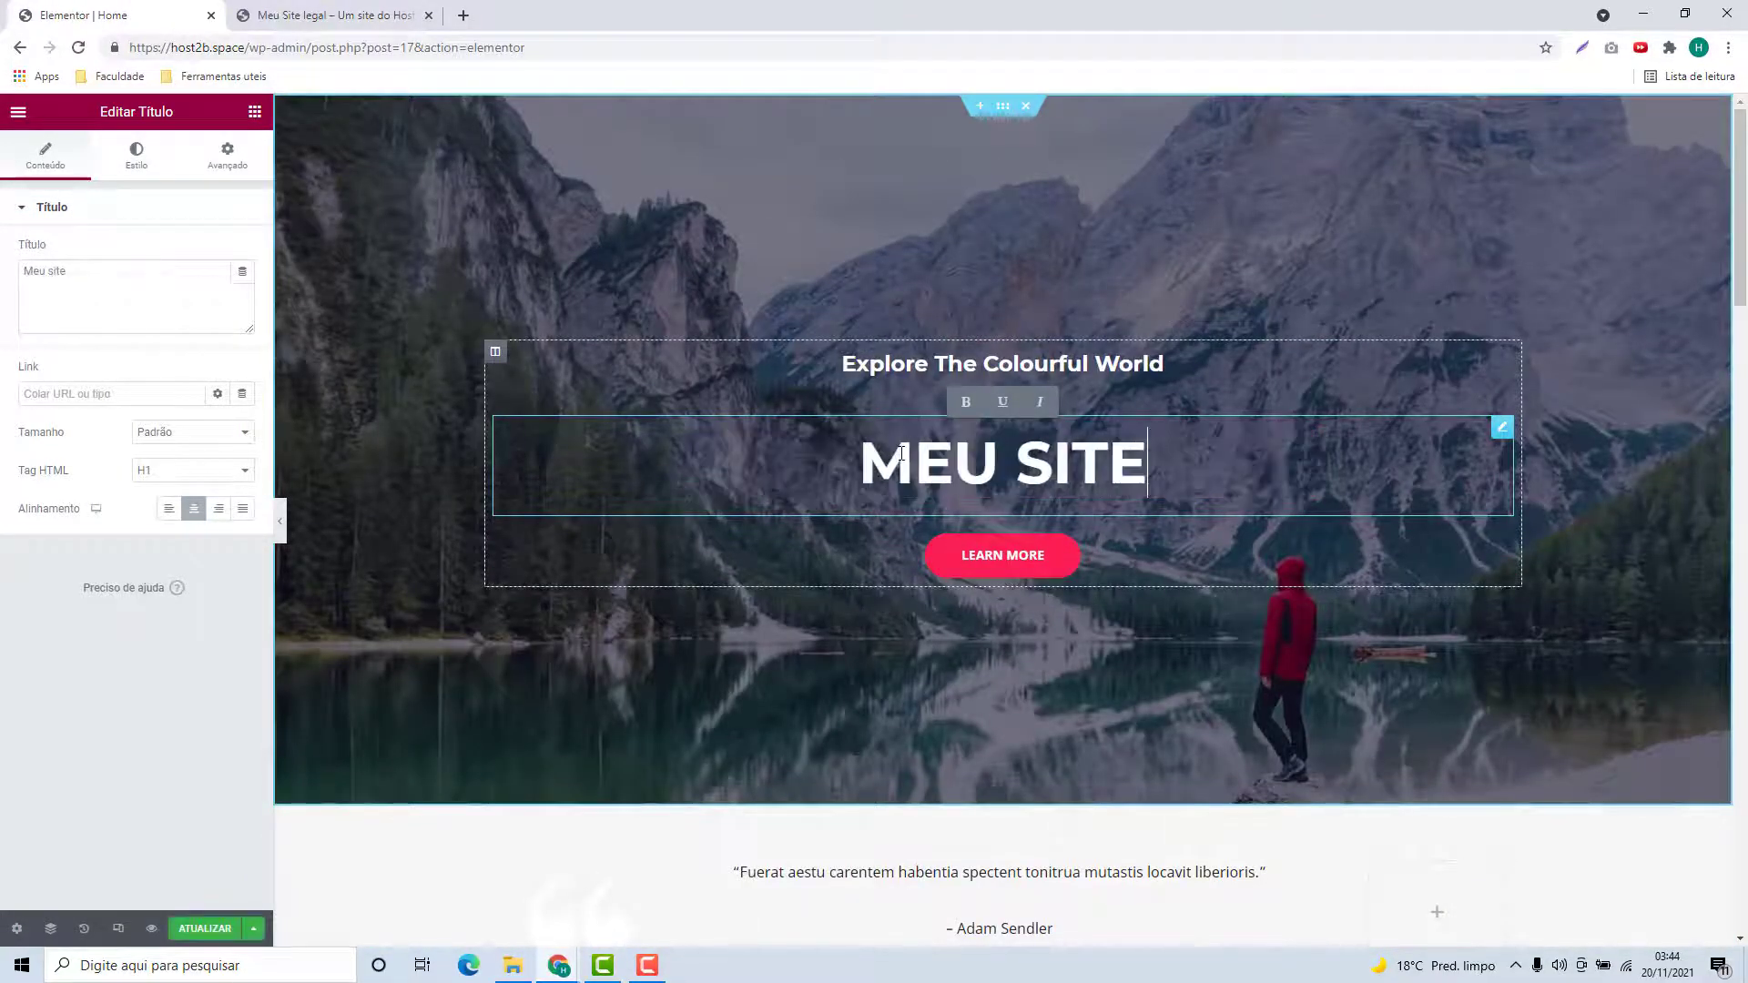
pyautogui.write(' legal')
# Replace the small hero subtitle above the main heading with "Conhecendo um novo mundo".
pyautogui.click(949, 369)
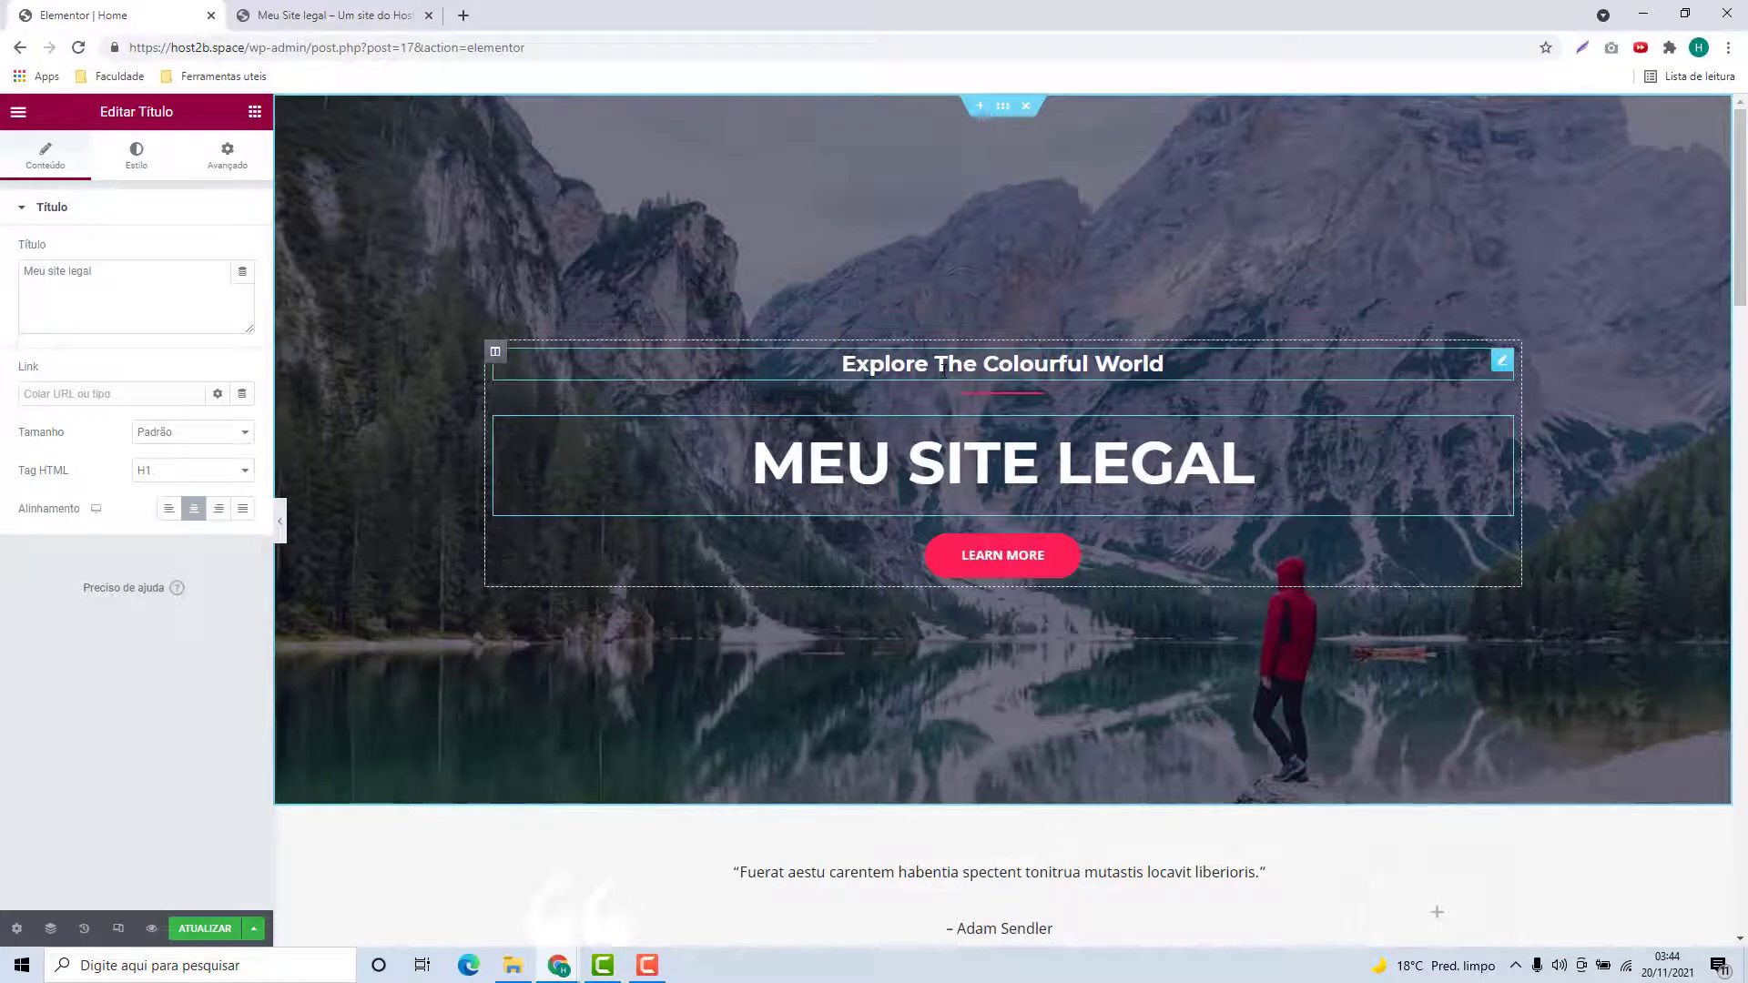
pyautogui.tripleClick(949, 369)
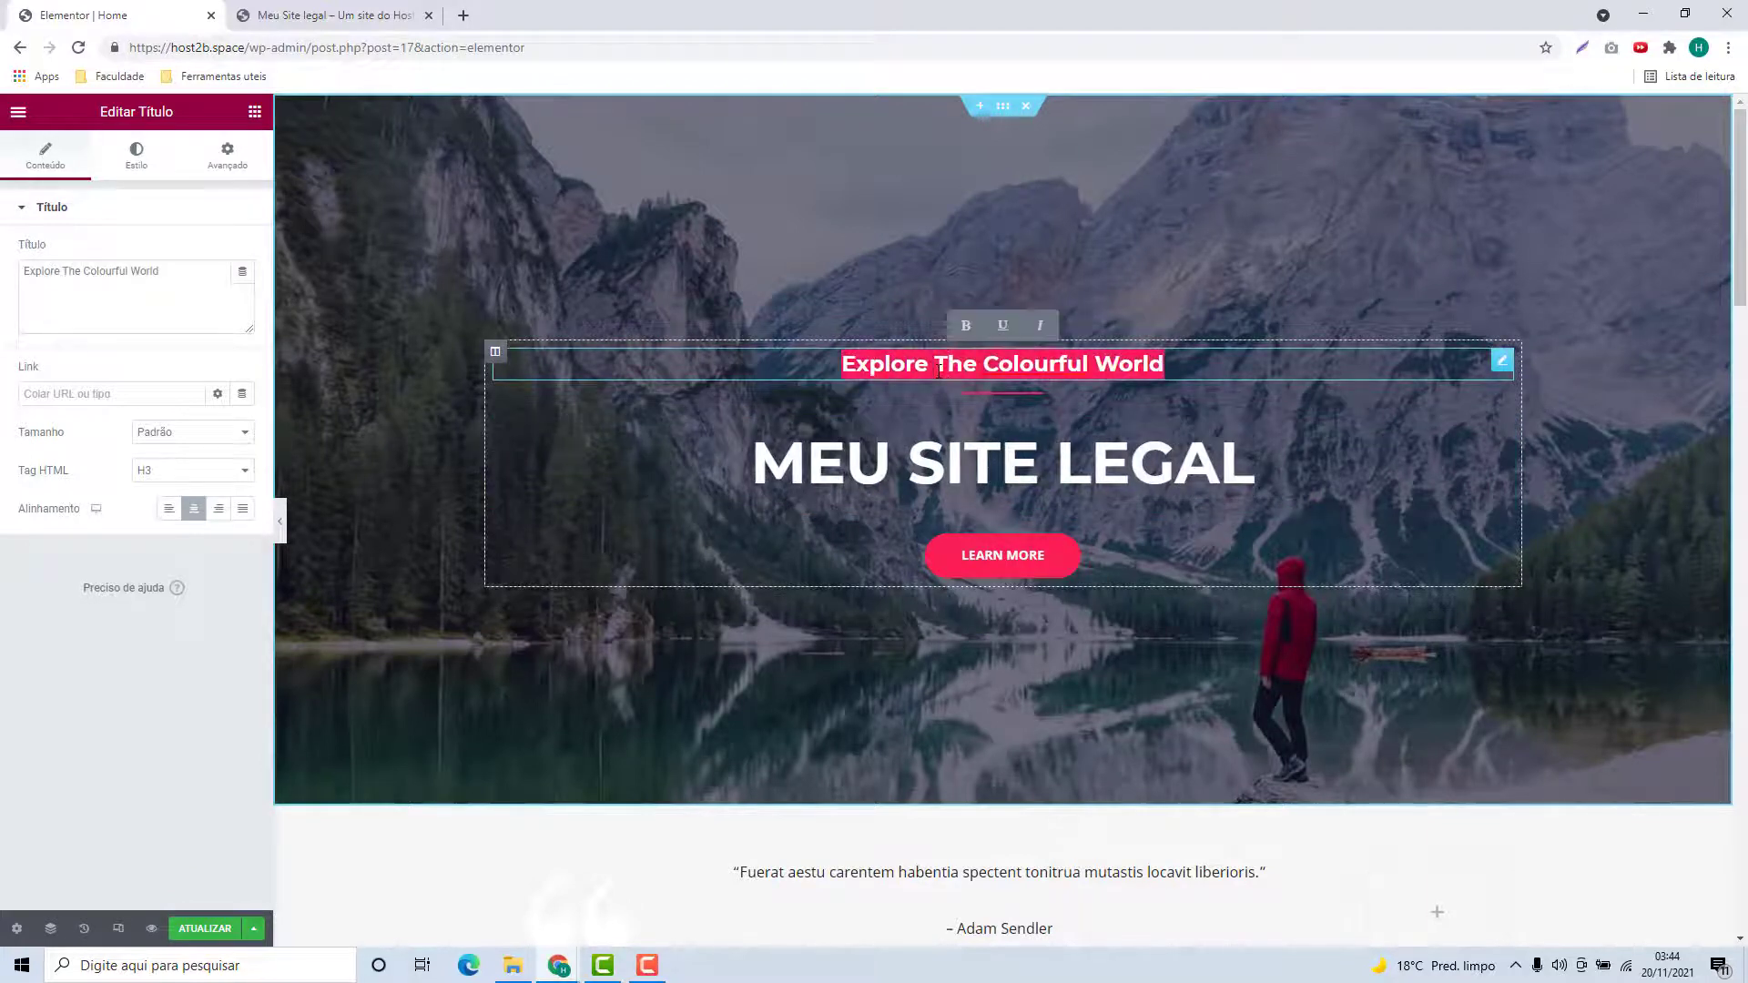
pyautogui.write('Conhecendo um novo mundo')
# Set the hero button's text to "Conheça mais" and look over the remaining sections of the Home page.
pyautogui.scroll(-6, 792, 377)
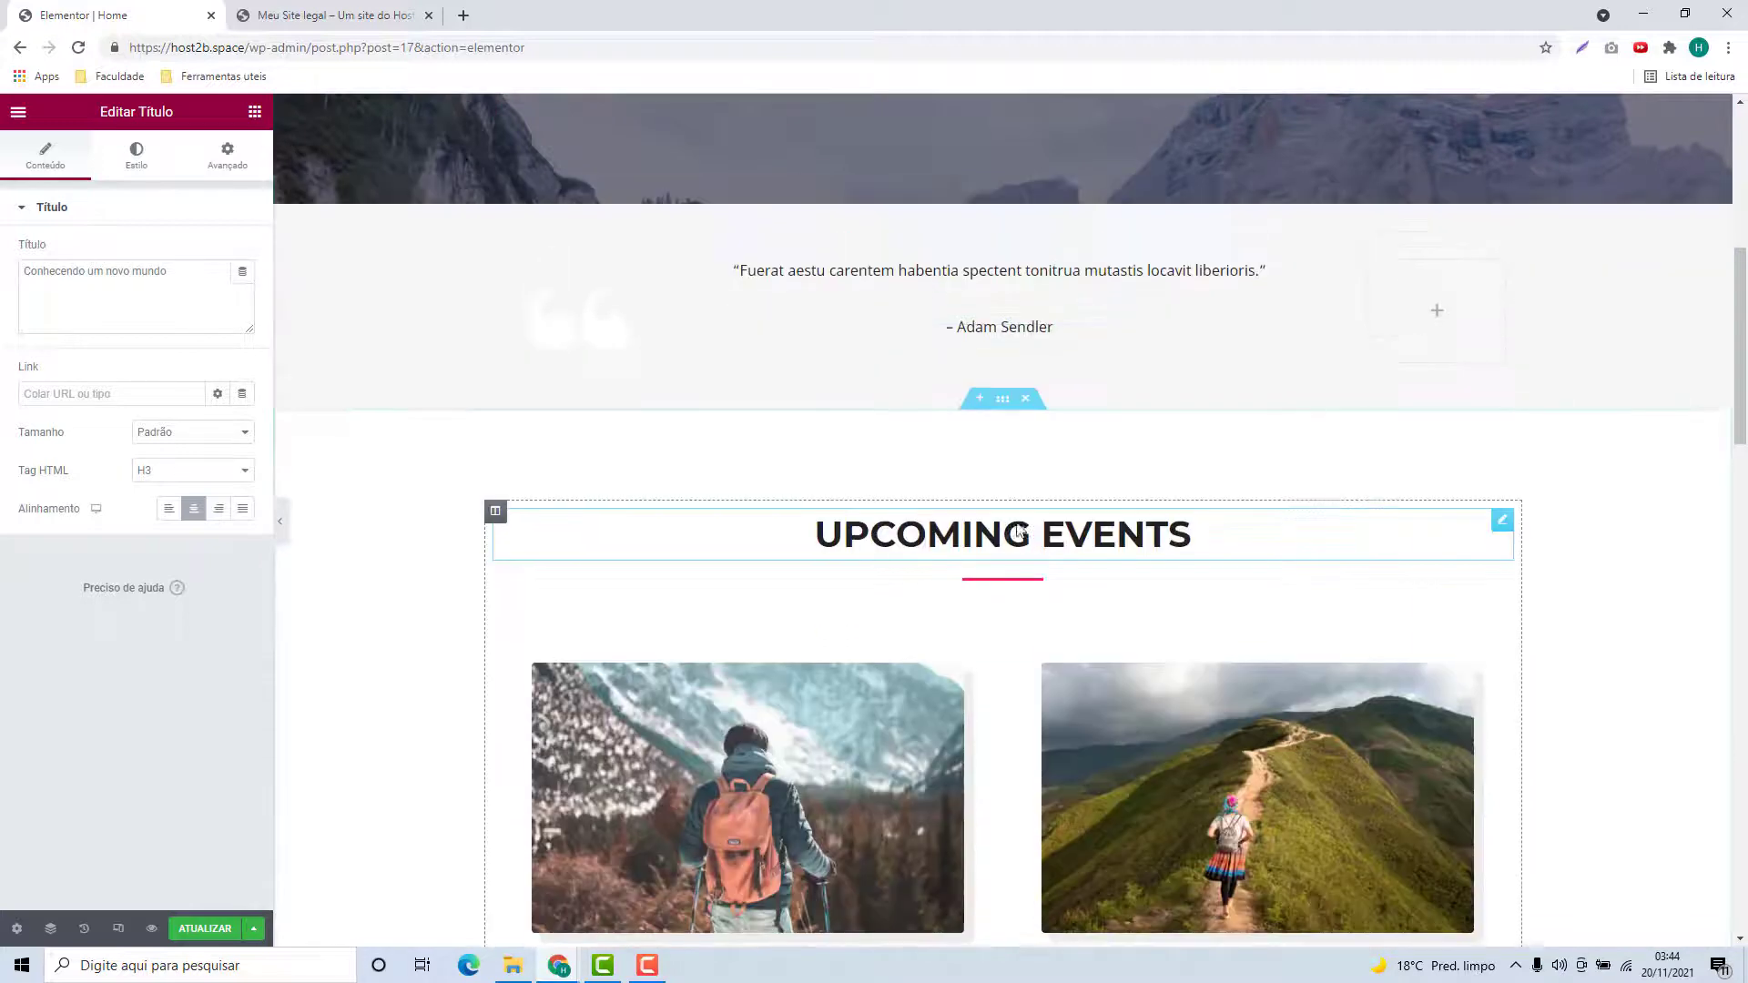
pyautogui.scroll(7, 1001, 546)
pyautogui.click(1020, 565)
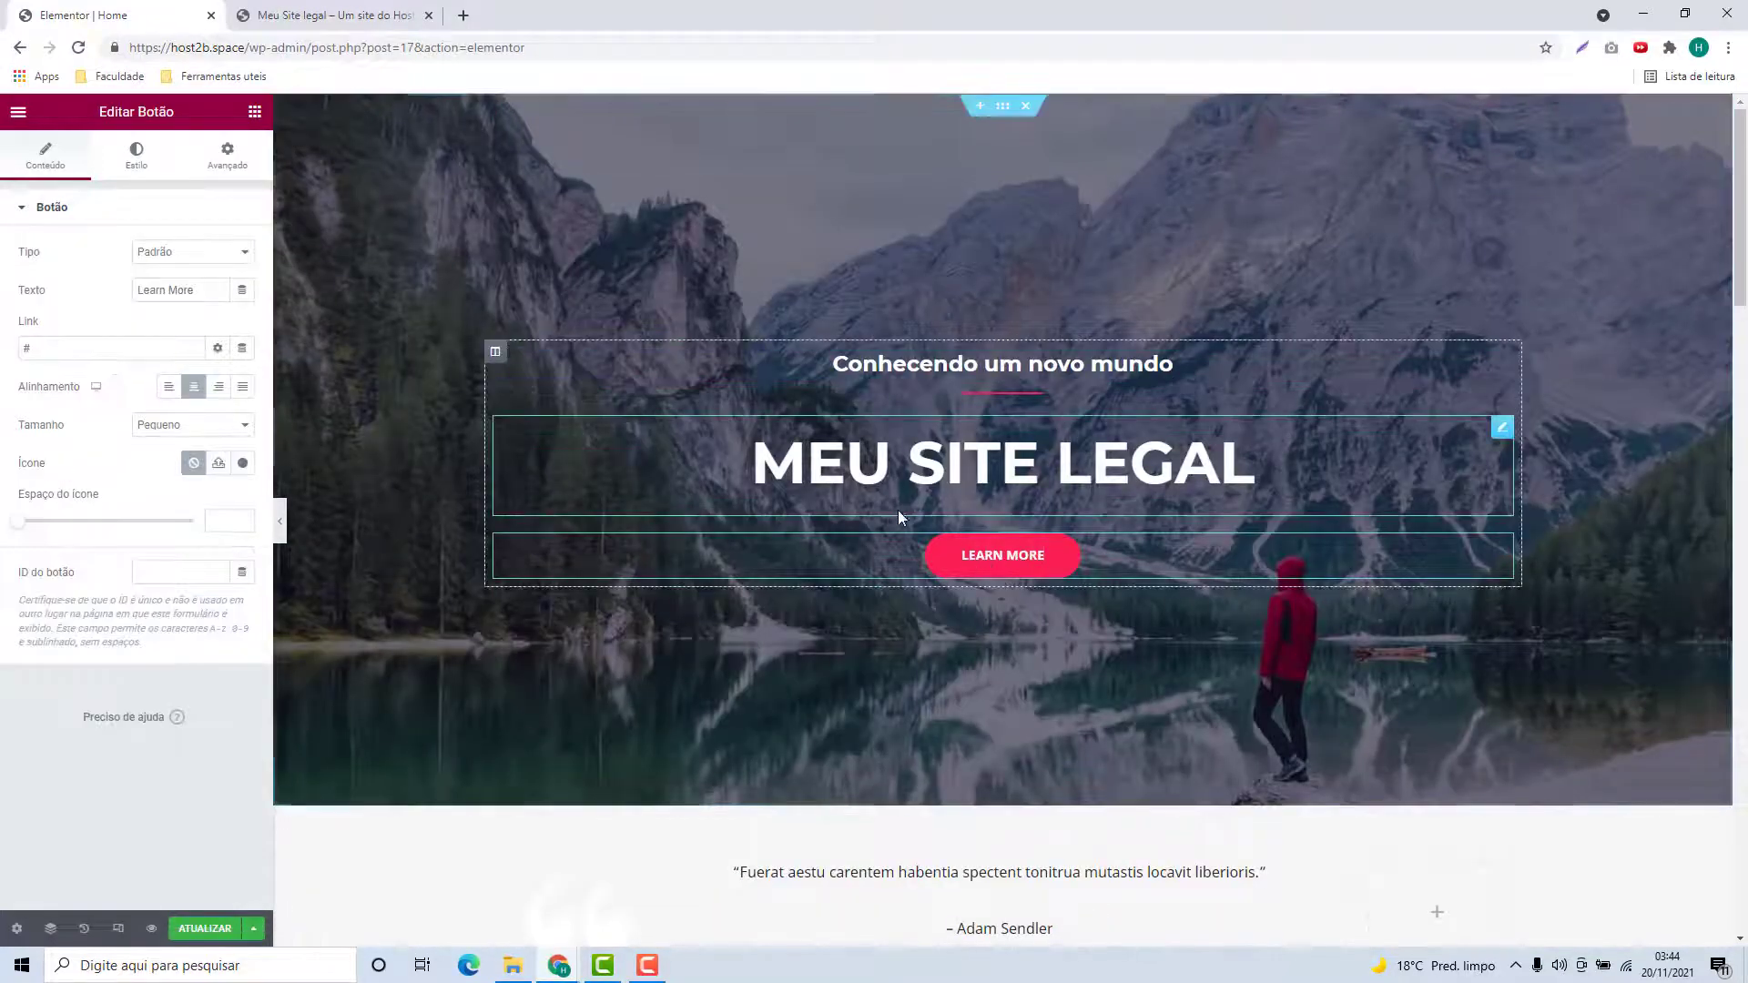
pyautogui.tripleClick(180, 288)
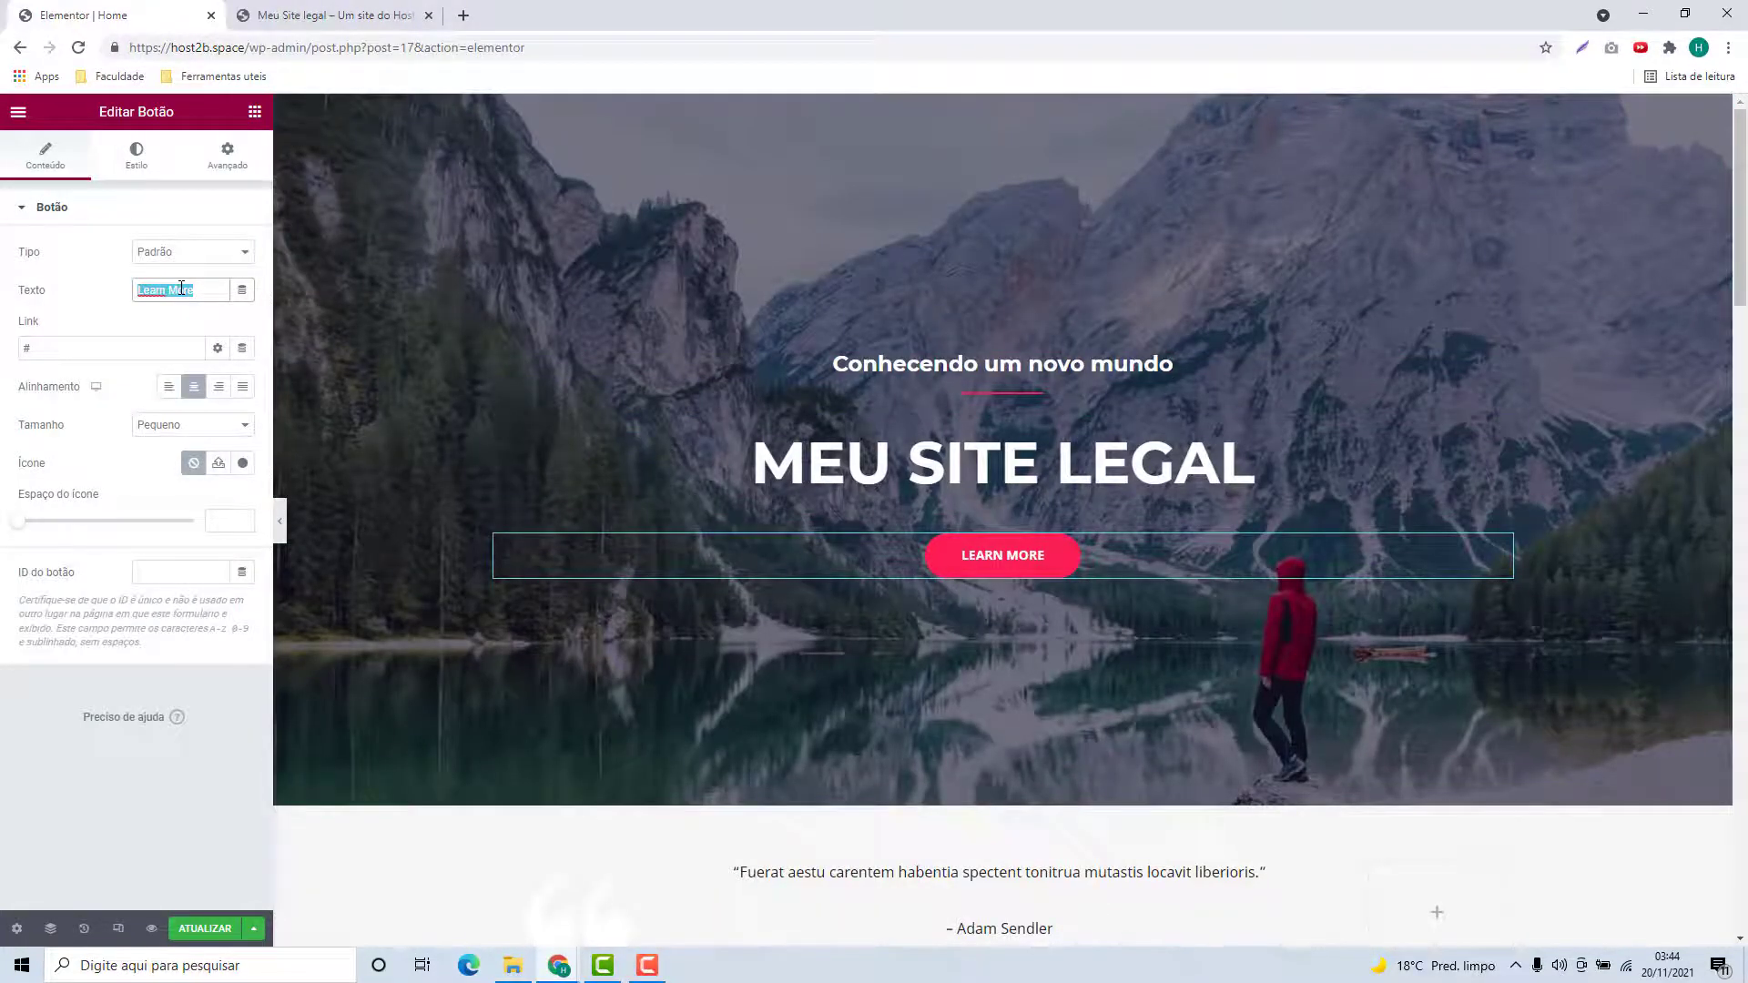
pyautogui.write('Conheça mais')
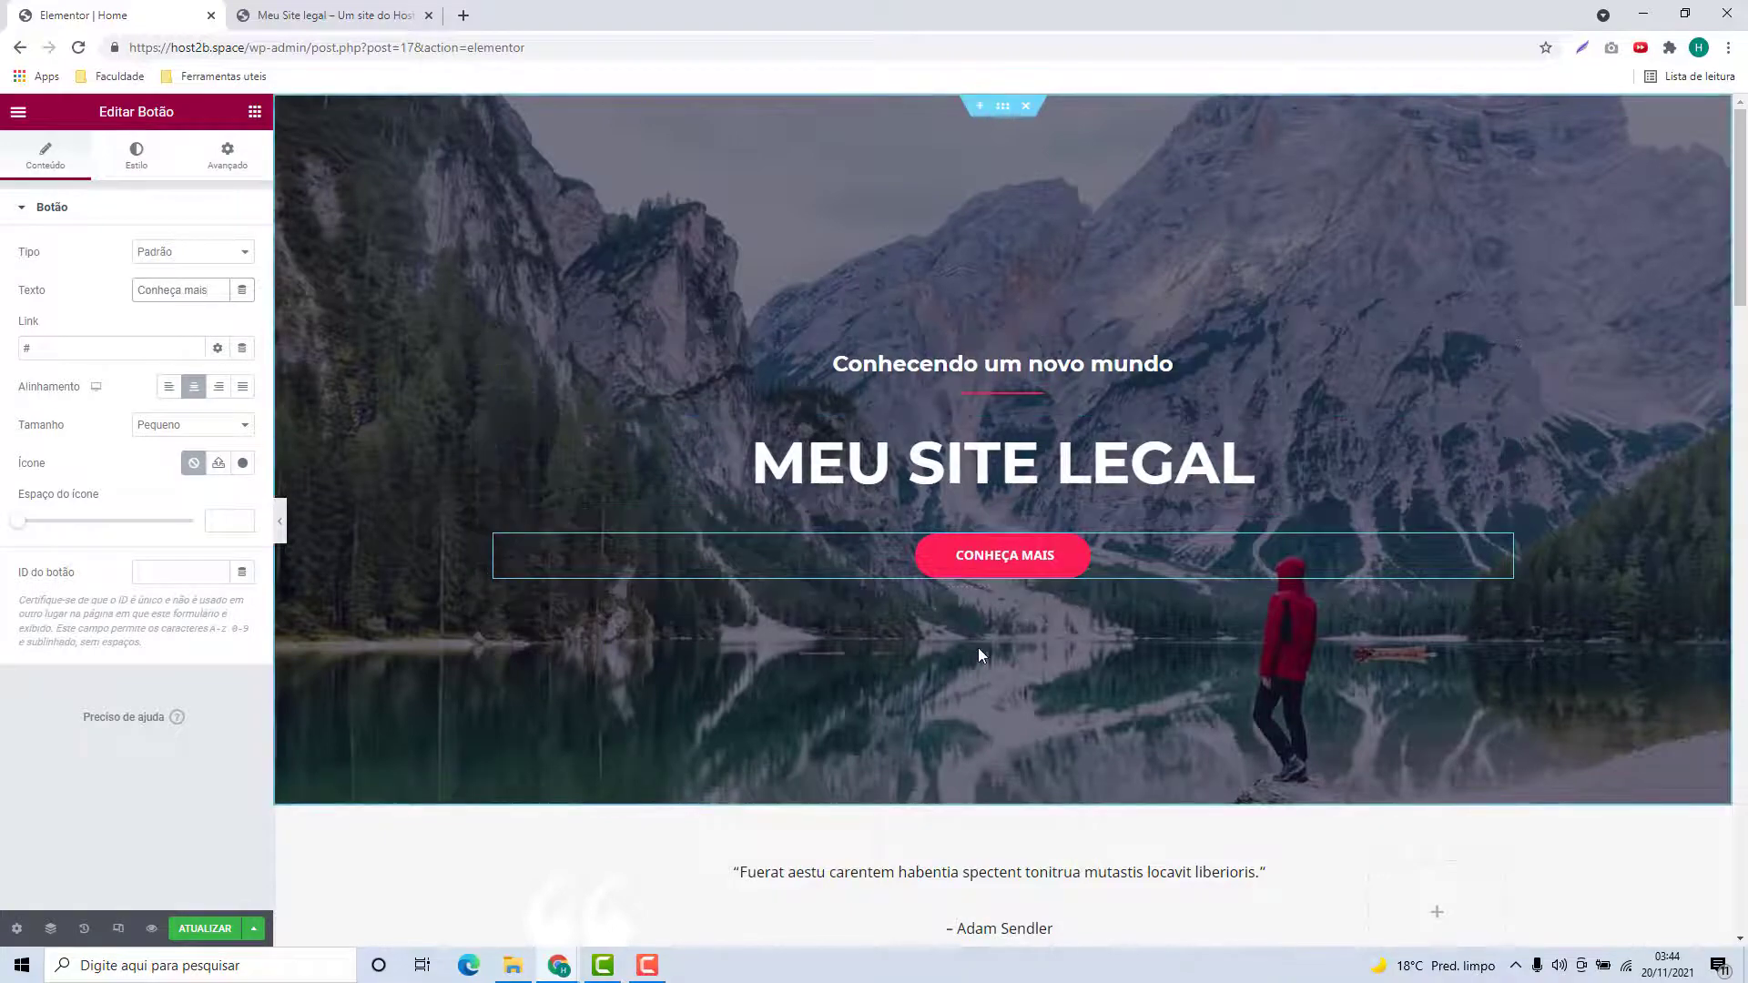
pyautogui.scroll(-20, 919, 640)
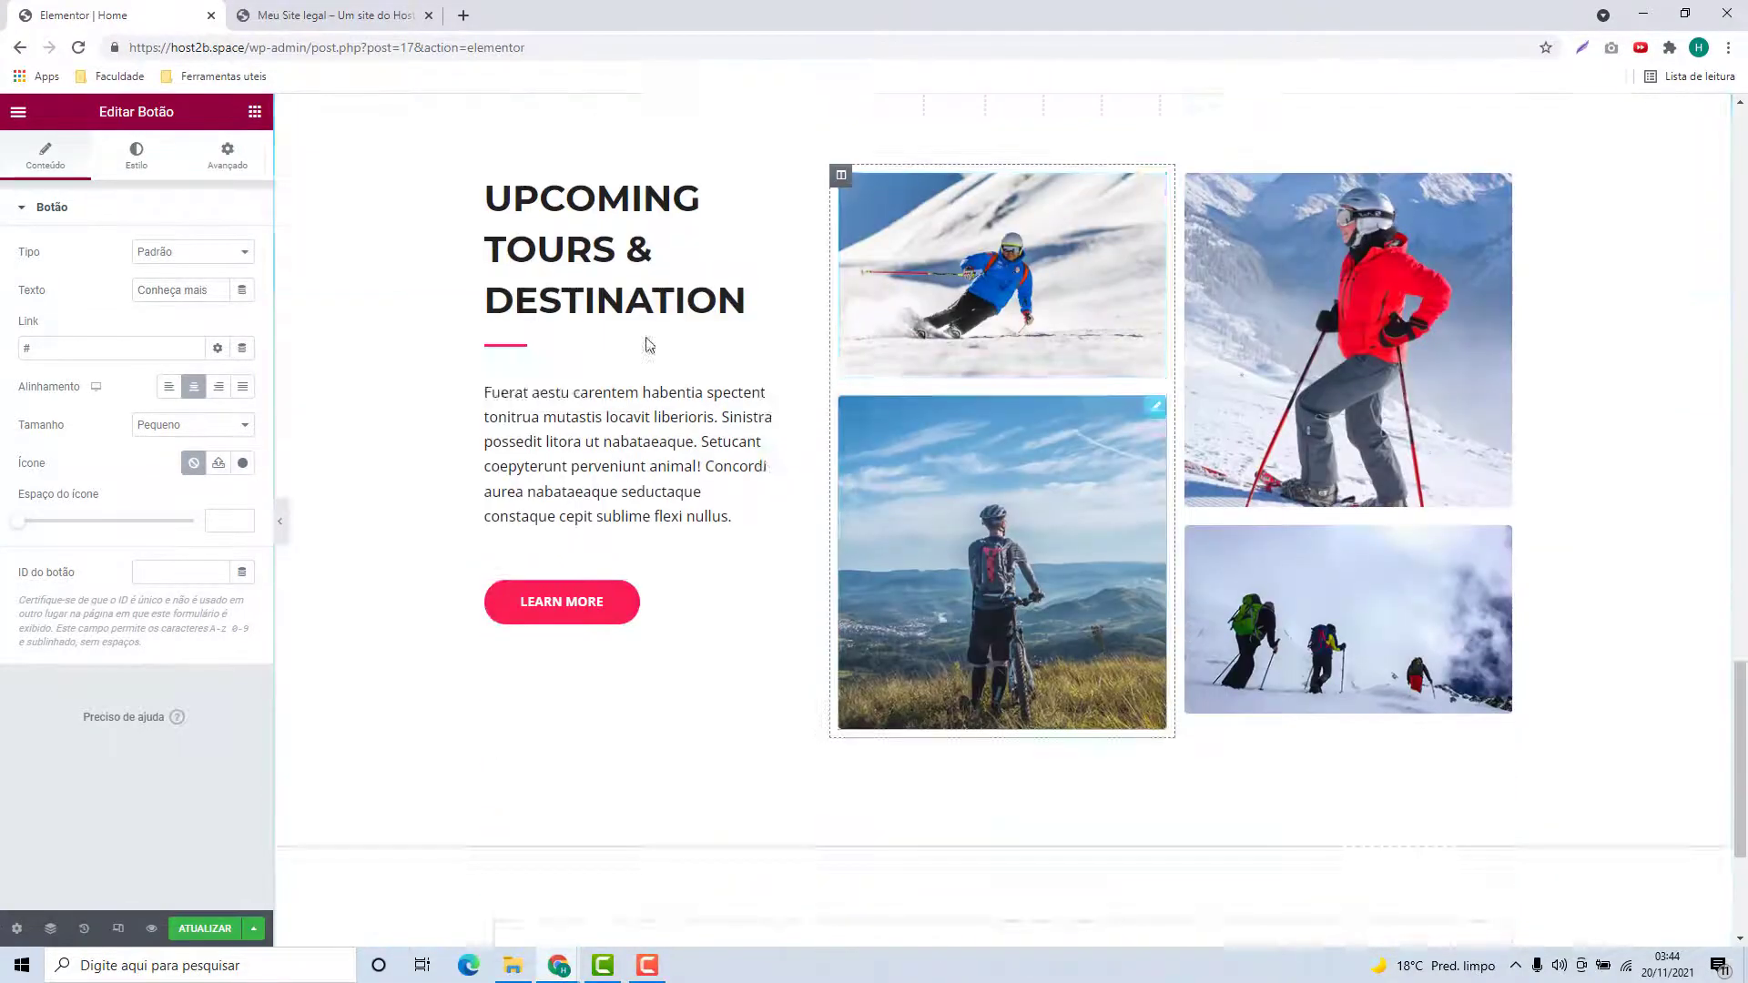
pyautogui.scroll(-4, 648, 344)
pyautogui.scroll(10, 910, 546)
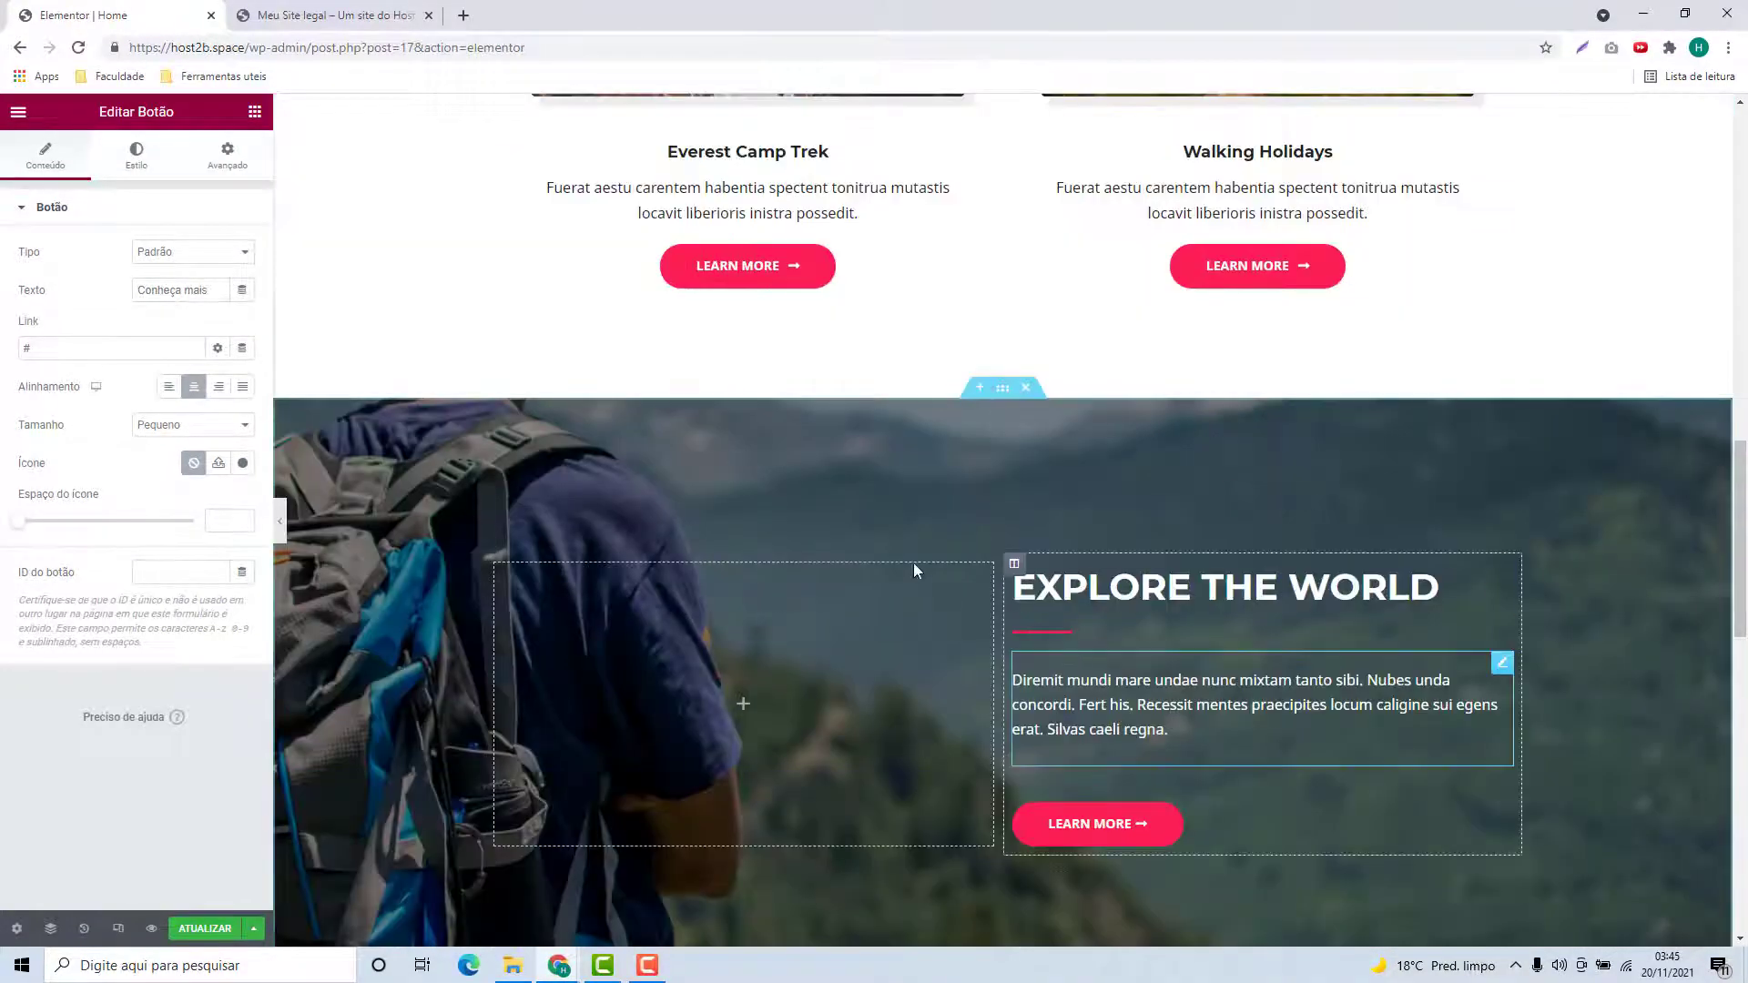
pyautogui.scroll(10, 915, 571)
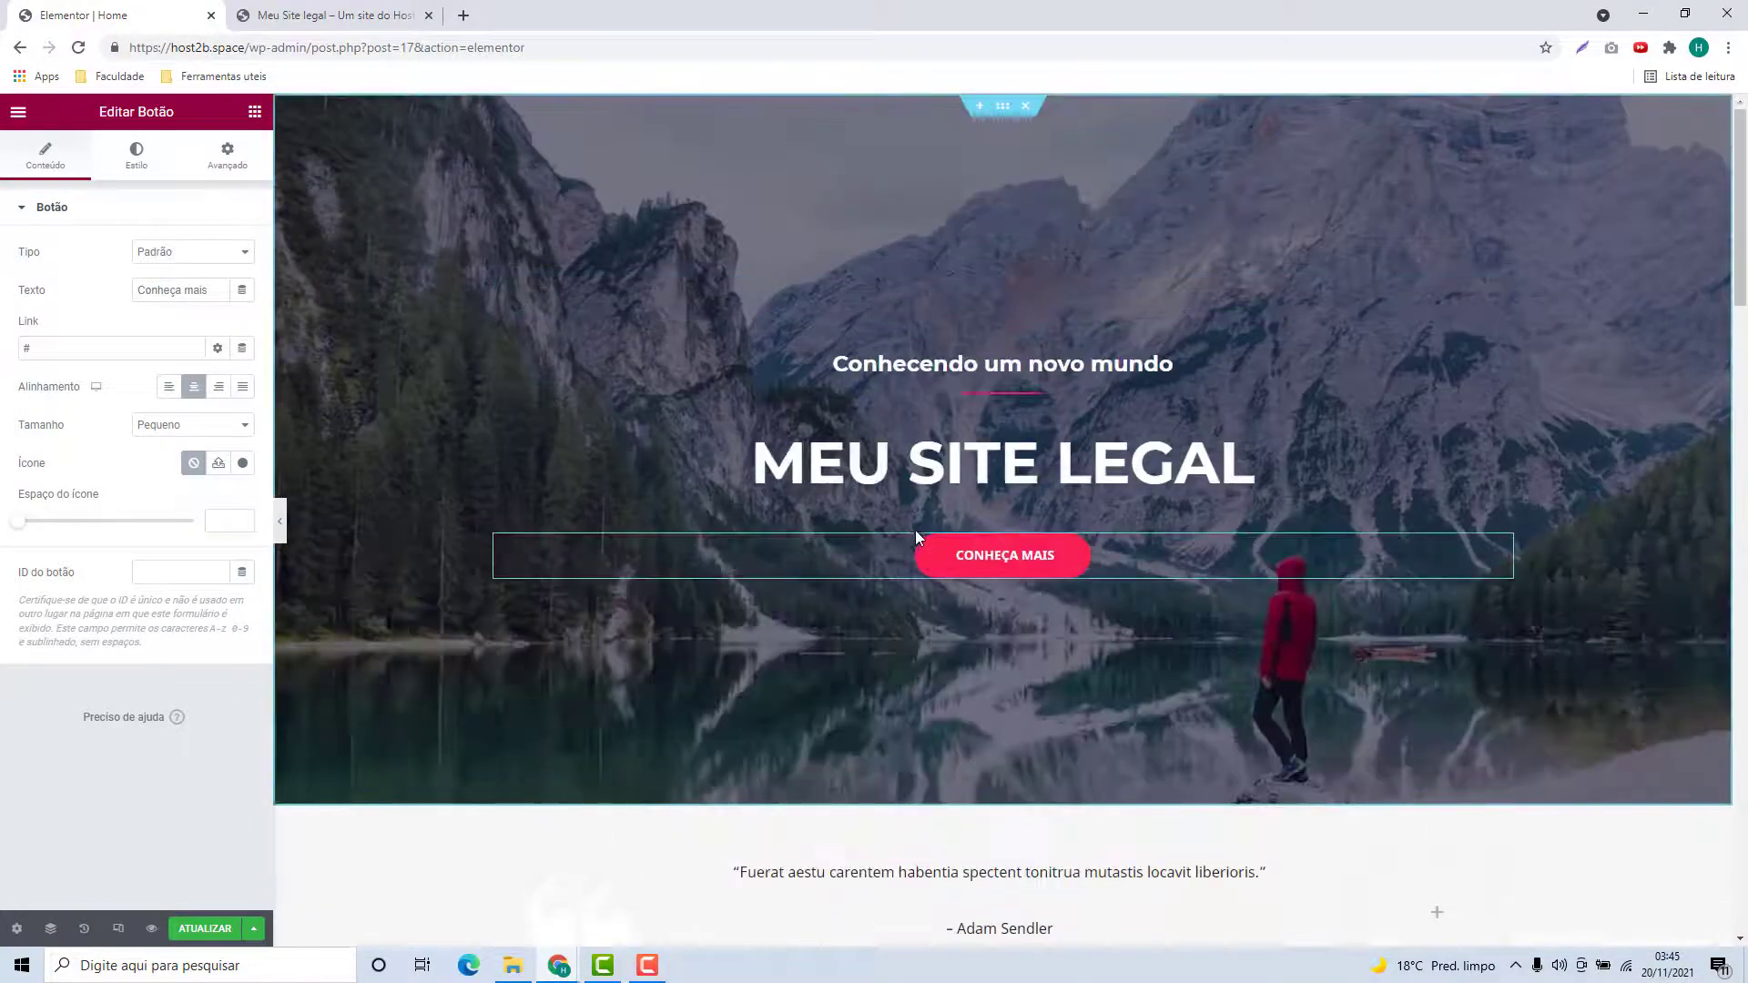